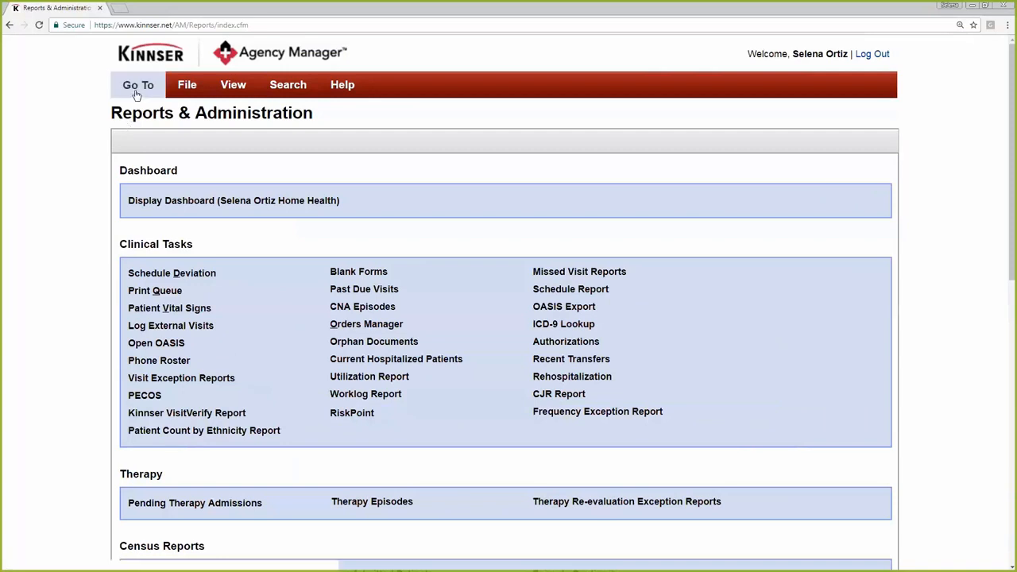
Open the Hotbox and filter the task list by the patient's last name
{"action": "mouse_move", "coordinate": [138, 87]}
{"action": "left_click", "coordinate": [140, 111]}
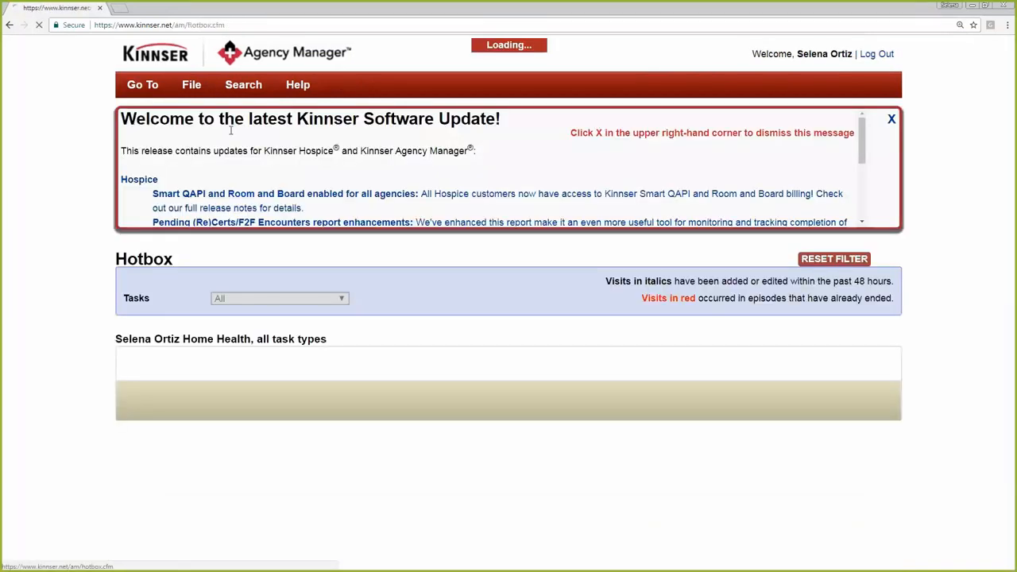
{"action": "left_click", "coordinate": [807, 390]}
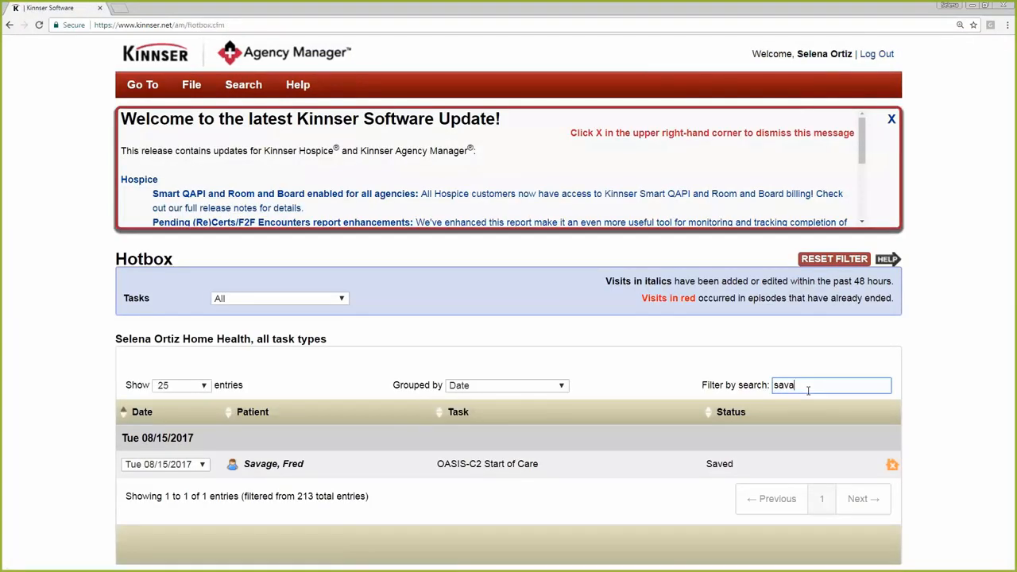
{"action": "double_click", "coordinate": [808, 390]}
{"action": "key", "text": "BackSpace"}
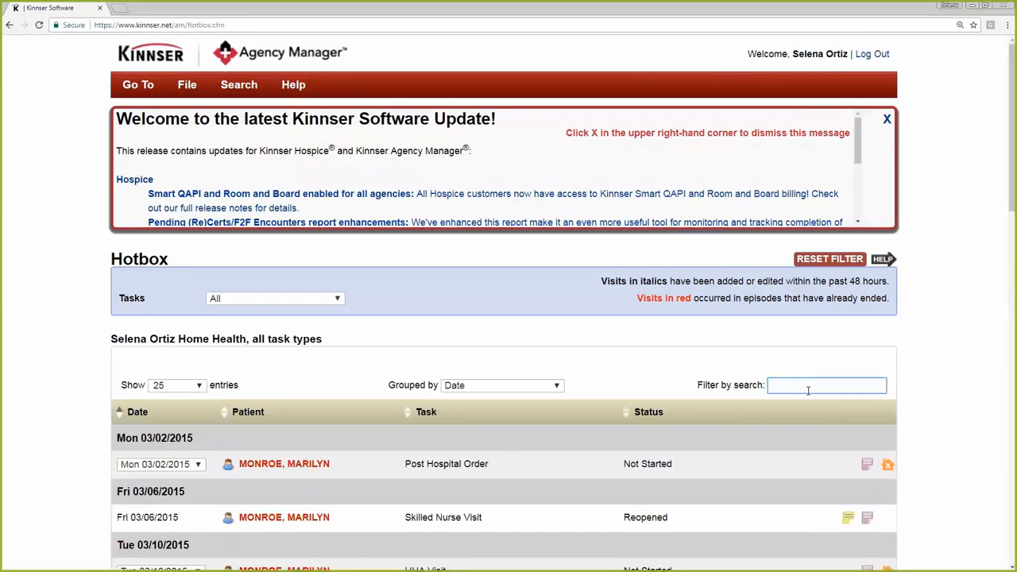
{"action": "type", "text": "Wil"}
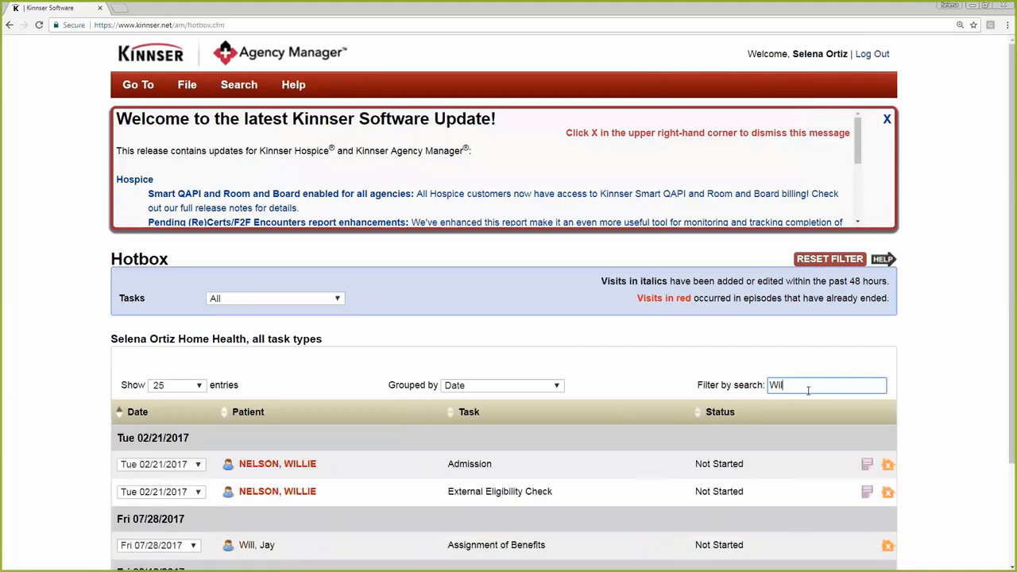
{"action": "type", "text": "son"}
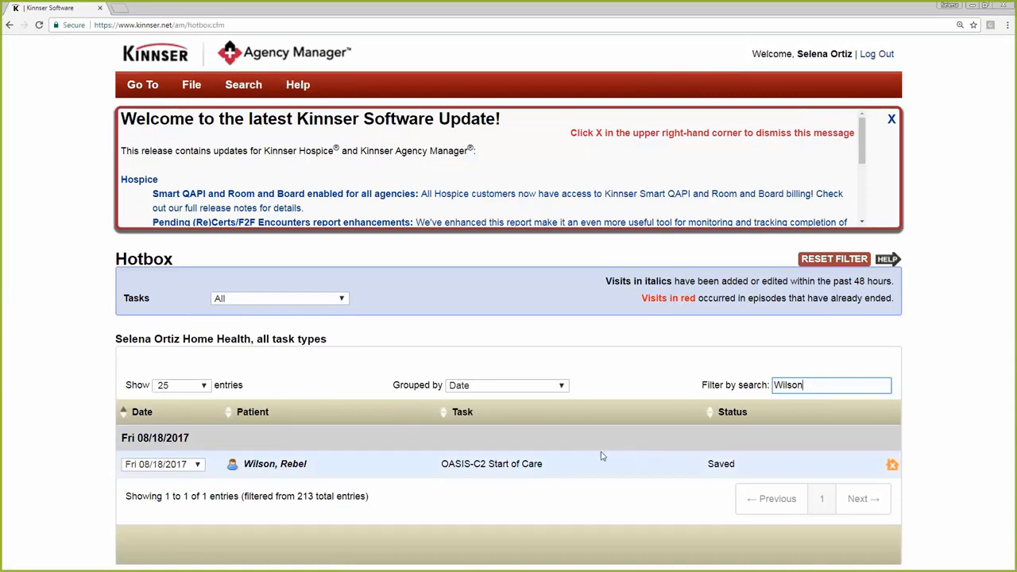
Open the patient's OASIS-C2 Start of Care task and start a new goal from the Respiratory Status Goals and Interventions section
{"action": "left_click", "coordinate": [497, 467]}
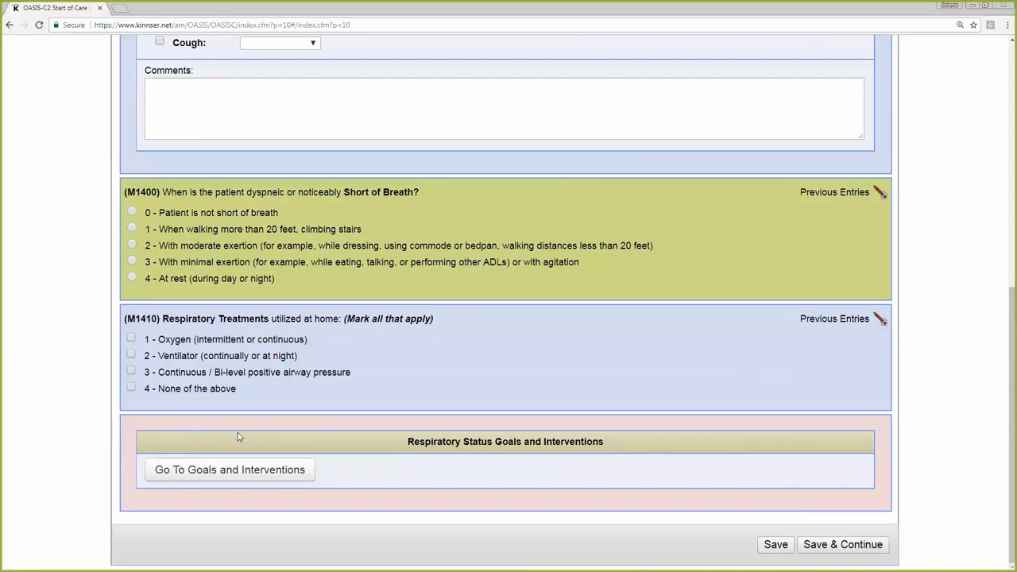
{"action": "left_click", "coordinate": [263, 471]}
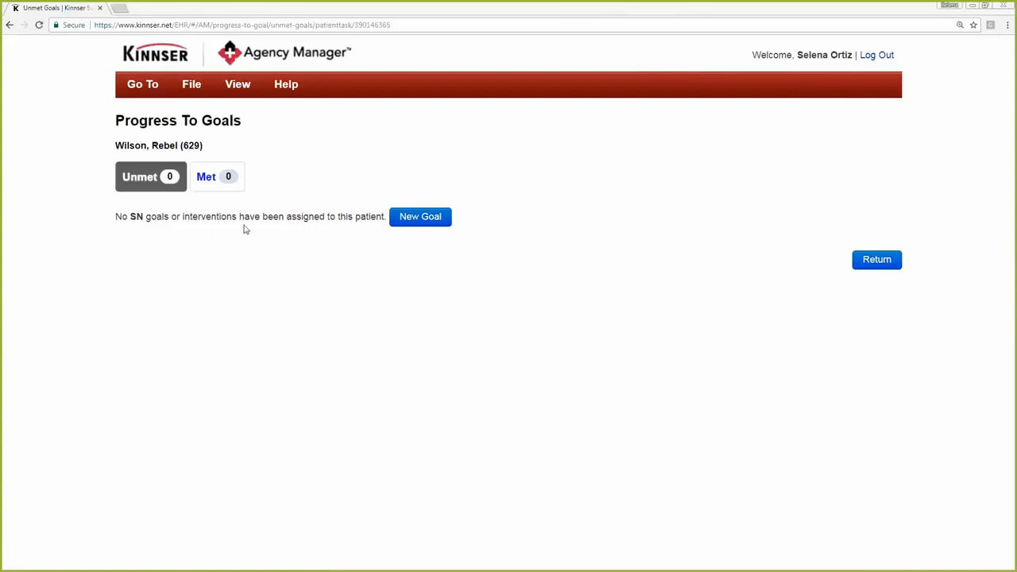
{"action": "left_click", "coordinate": [408, 219]}
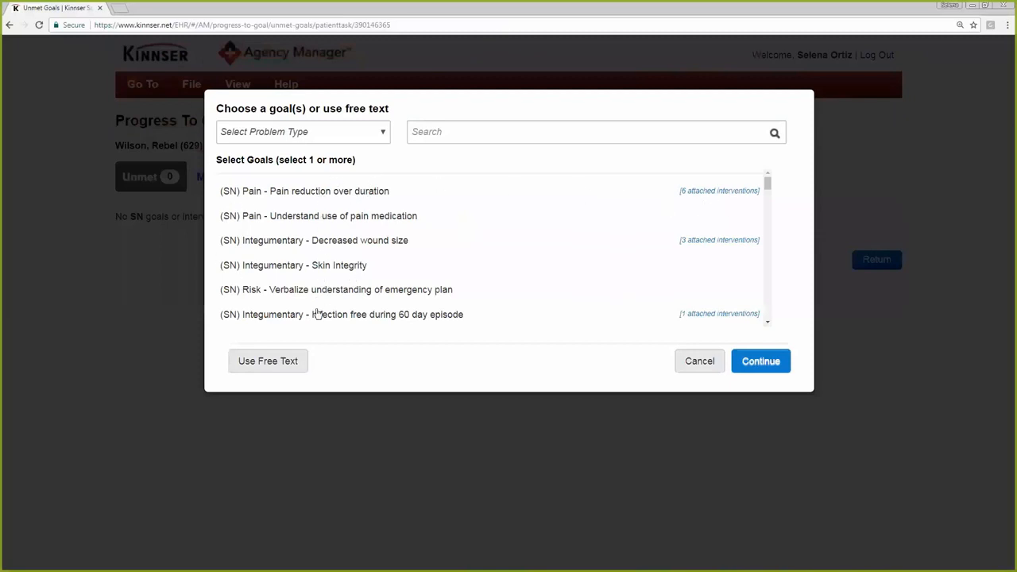
Filter the goal list by the Supportive Assistance problem type, and clear the filter again
{"action": "left_click", "coordinate": [382, 139]}
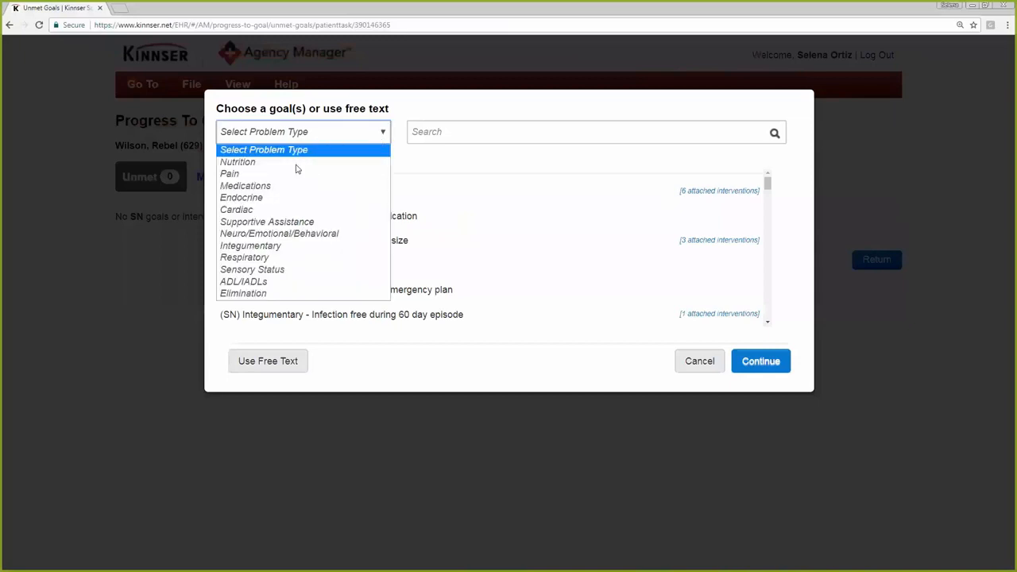
{"action": "left_click", "coordinate": [294, 221]}
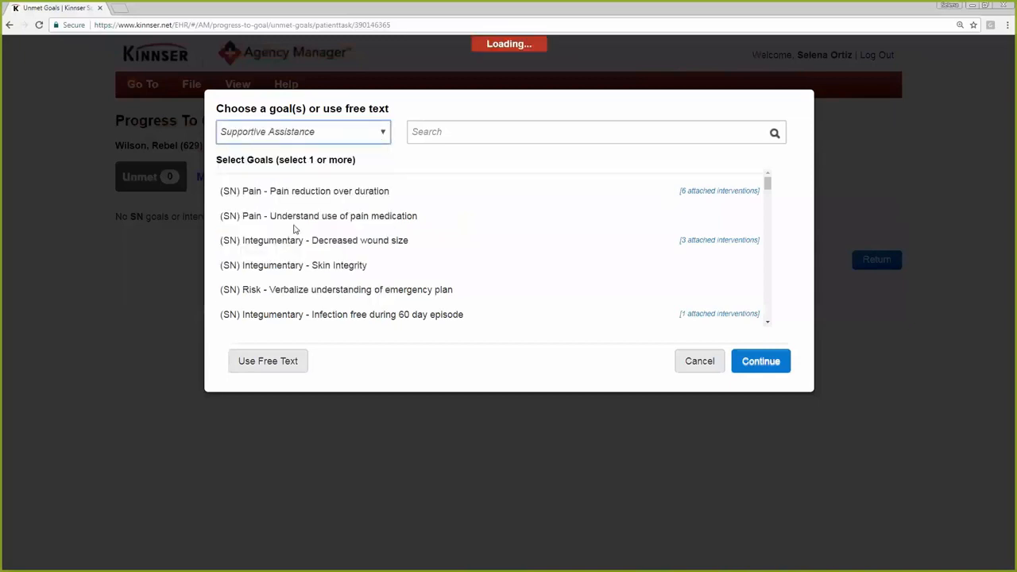
{"action": "left_click", "coordinate": [381, 134]}
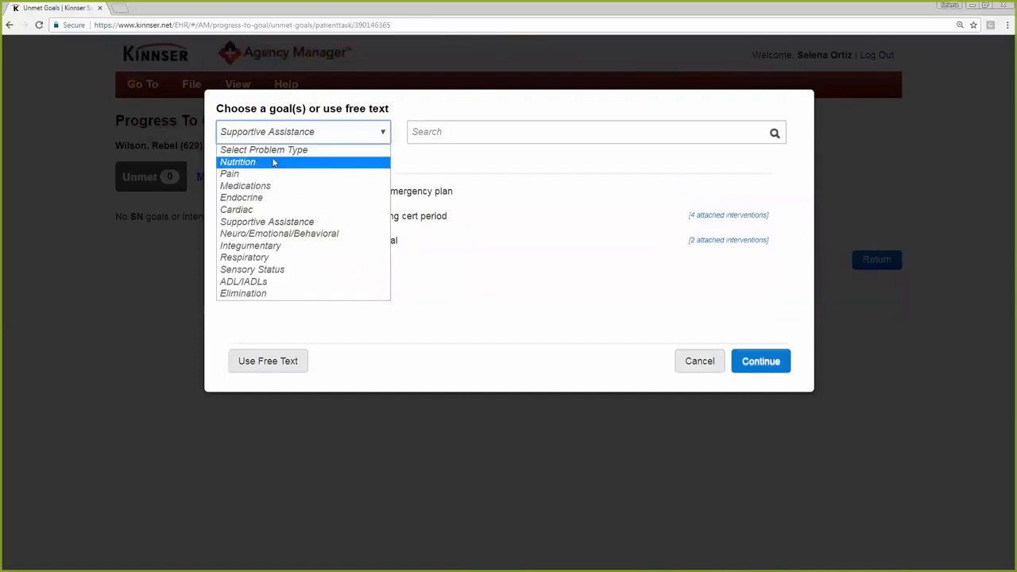
{"action": "left_click", "coordinate": [300, 149]}
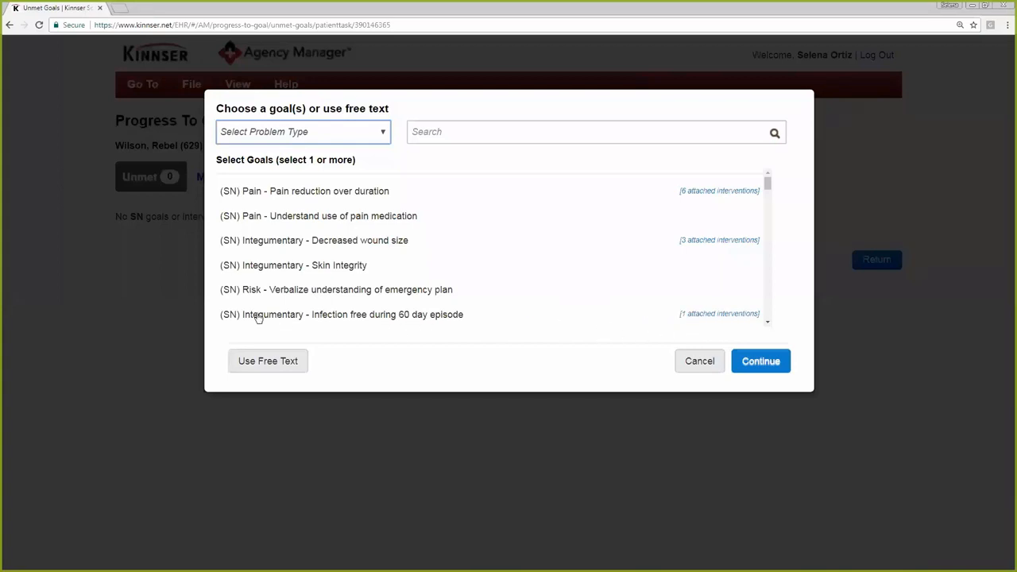
Add the goals "Infection free during 60 day episode", "Pain reduction over duration" and "Understand use of pain medication" to the patient
{"action": "left_click", "coordinate": [424, 321]}
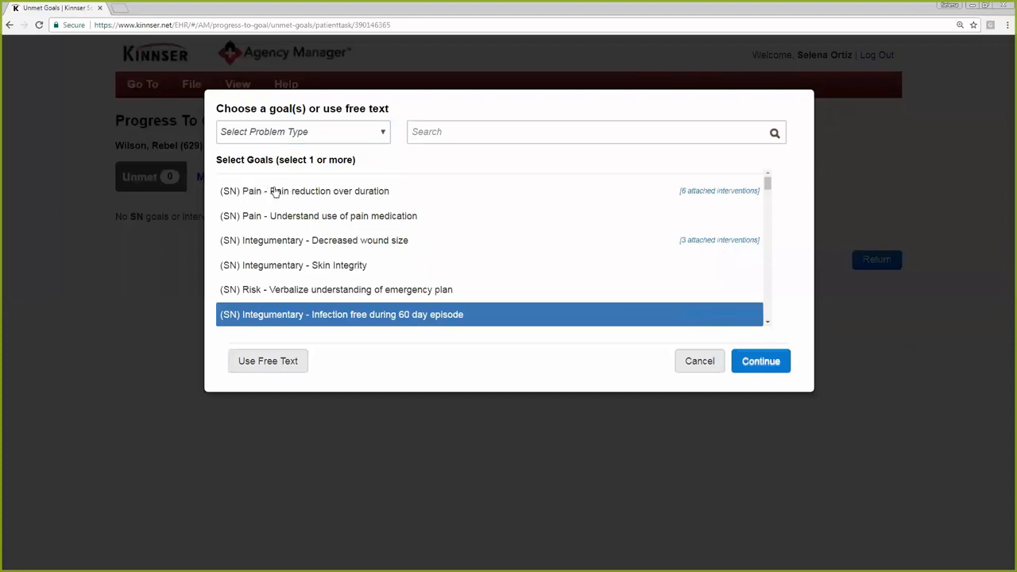
{"action": "left_click", "coordinate": [358, 198]}
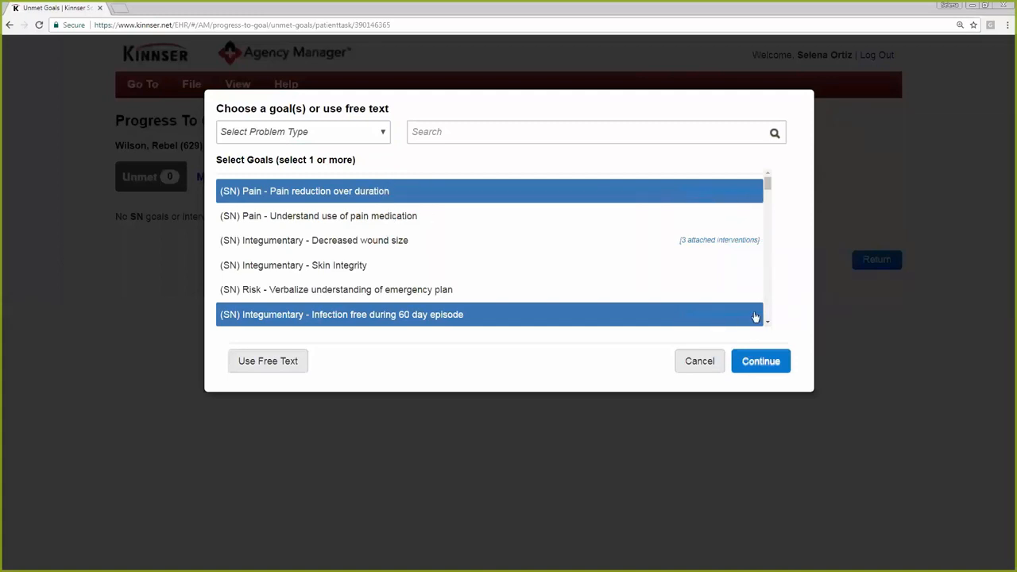
{"action": "scroll", "coordinate": [765, 319], "scroll_direction": "down", "scroll_amount": 15}
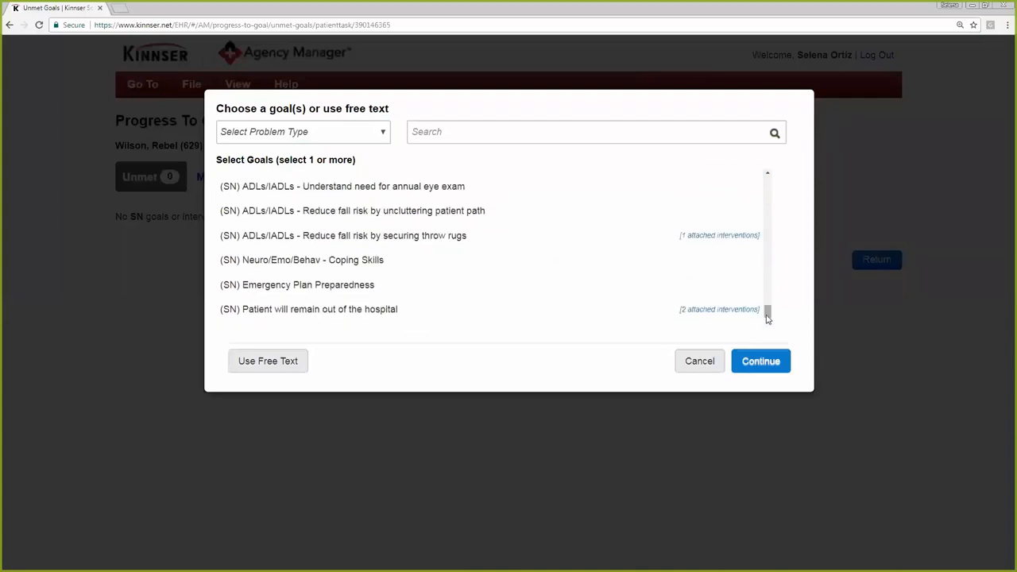
{"action": "left_click_drag", "start_coordinate": [768, 310], "coordinate": [768, 182]}
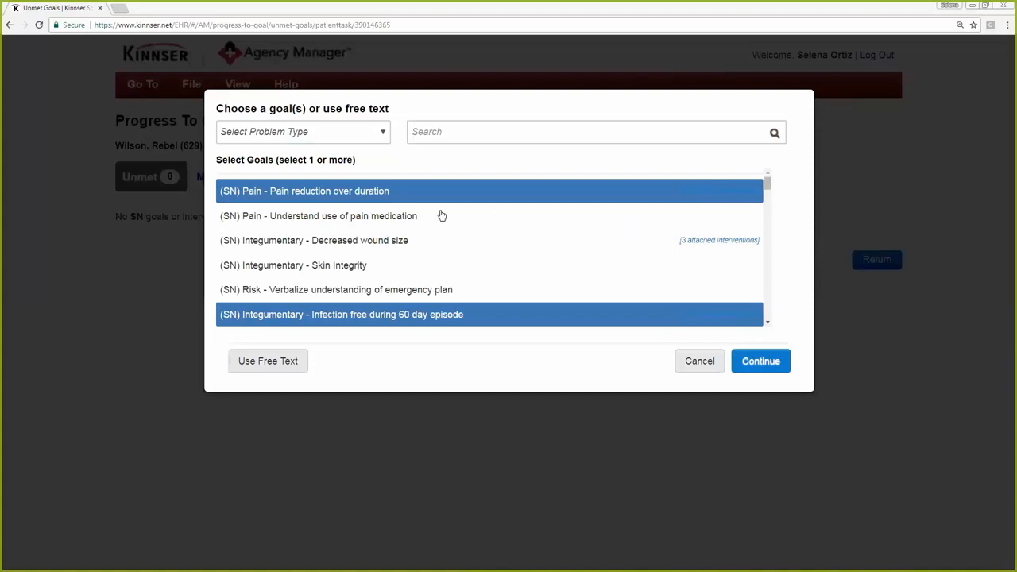
{"action": "left_click", "coordinate": [373, 220]}
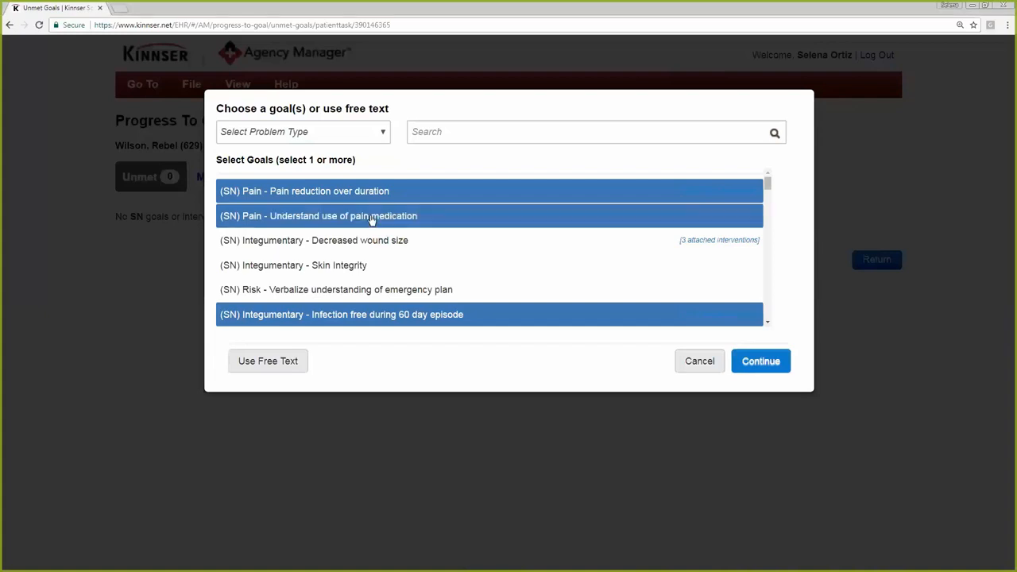
{"action": "left_click", "coordinate": [765, 359]}
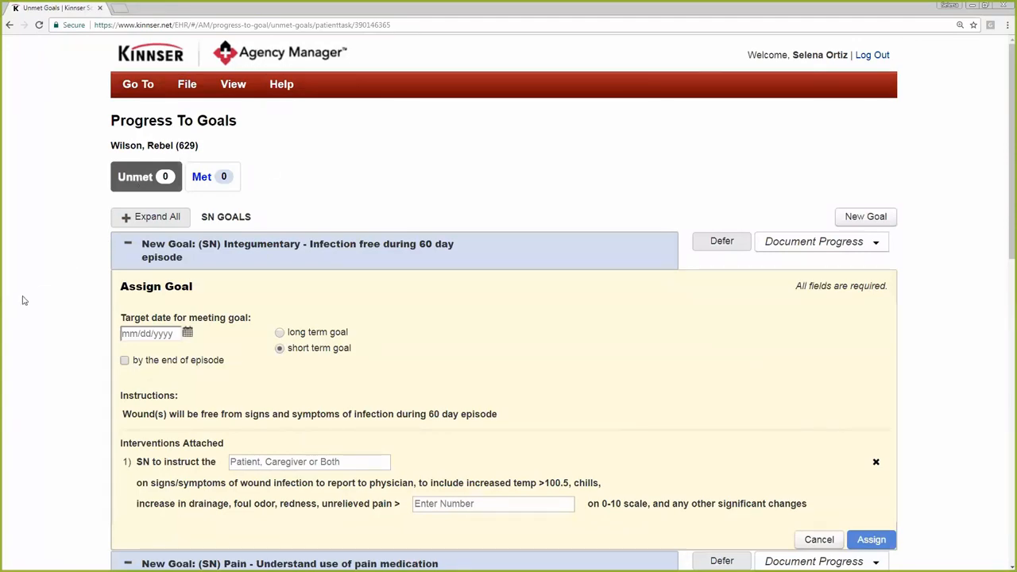
Review the Assign Goal forms of the new goals, including the target date field of the infection goal
{"action": "scroll", "coordinate": [22, 301], "scroll_direction": "down", "scroll_amount": 2}
{"action": "scroll", "coordinate": [22, 300], "scroll_direction": "down", "scroll_amount": 5}
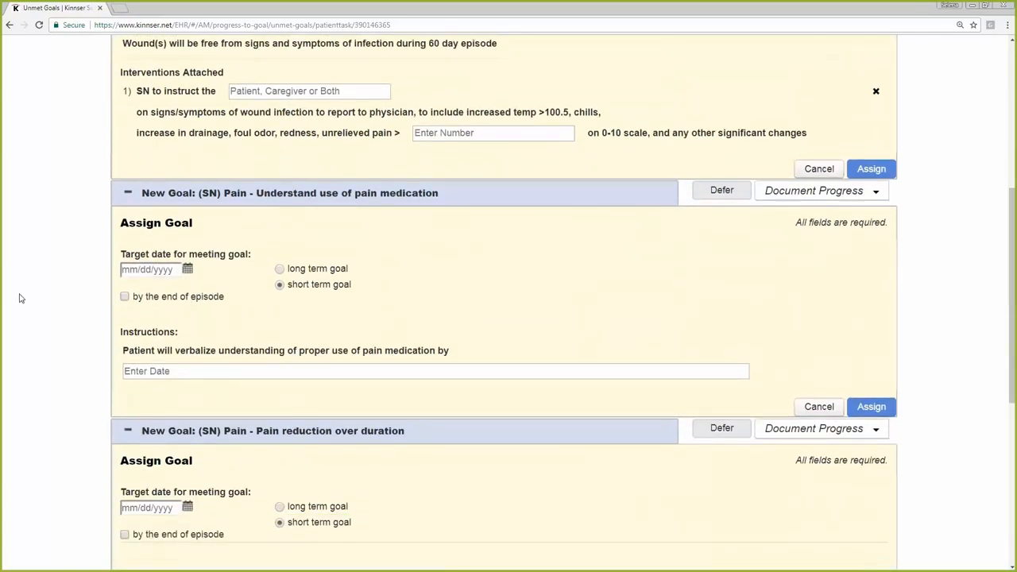
{"action": "scroll", "coordinate": [21, 297], "scroll_direction": "down", "scroll_amount": 2}
{"action": "scroll", "coordinate": [21, 298], "scroll_direction": "up", "scroll_amount": 3}
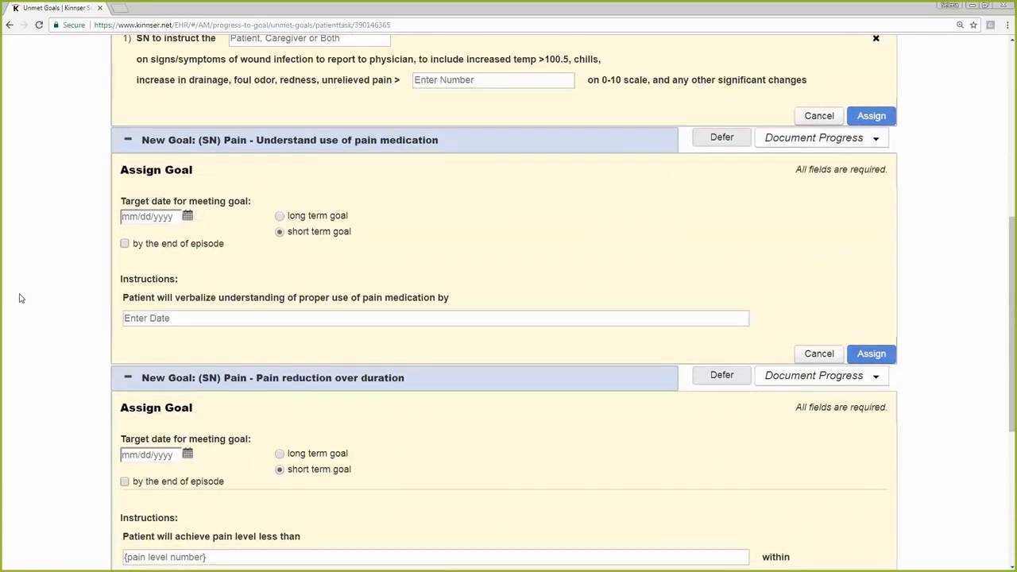
{"action": "scroll", "coordinate": [21, 298], "scroll_direction": "up", "scroll_amount": 4}
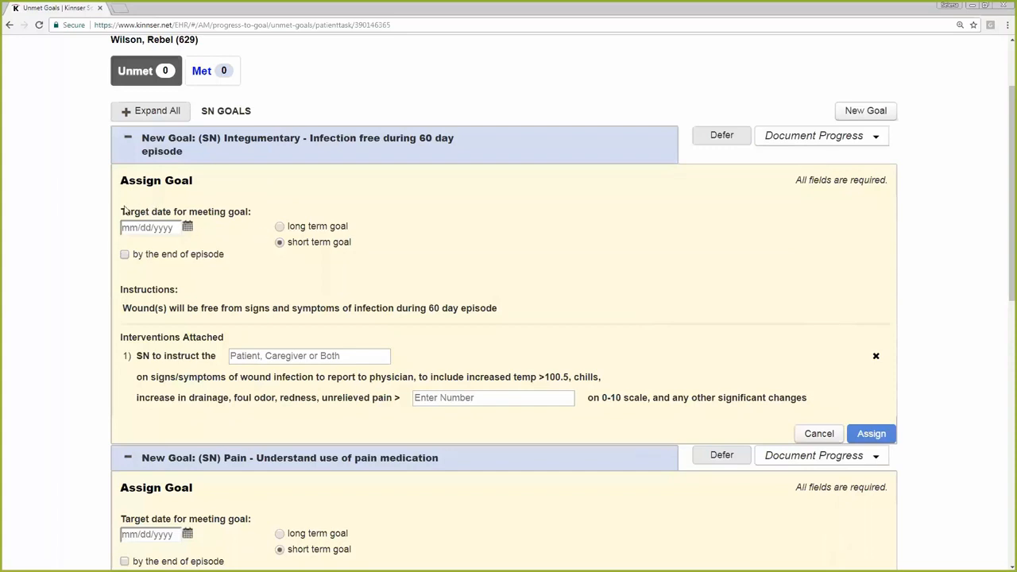
{"action": "left_click_drag", "start_coordinate": [120, 211], "coordinate": [247, 213]}
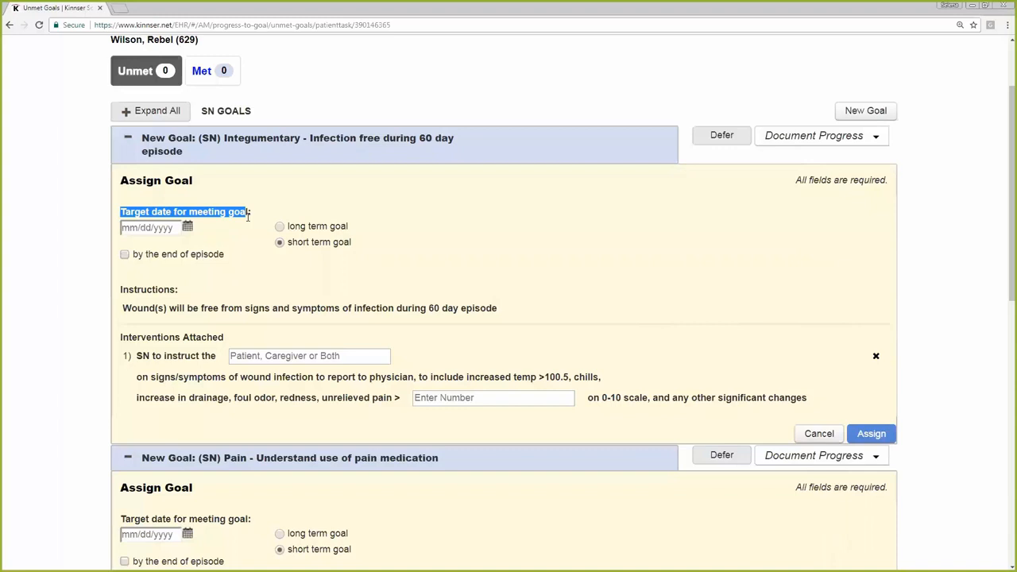
{"action": "left_click", "coordinate": [384, 221]}
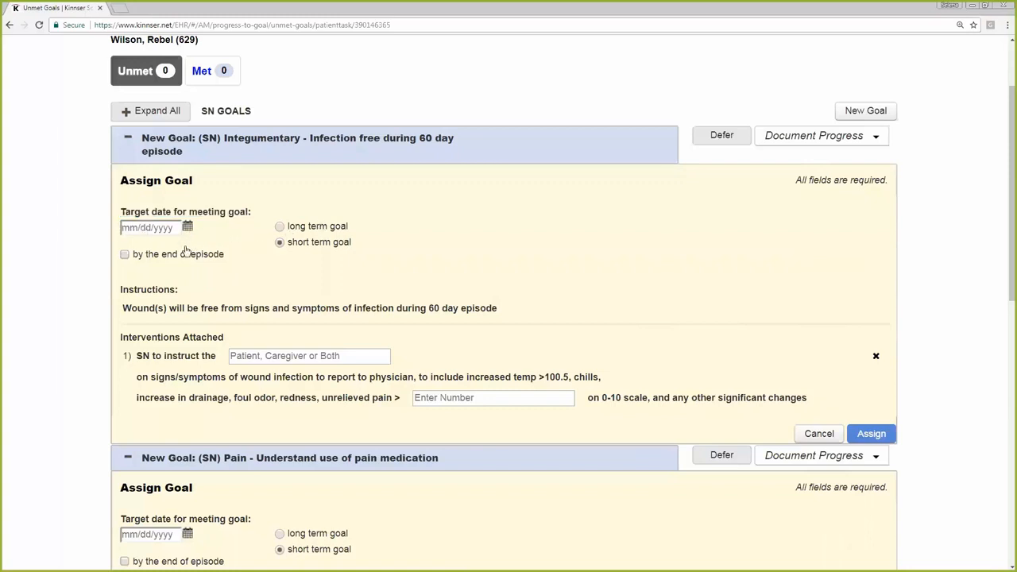
{"action": "left_click", "coordinate": [124, 258]}
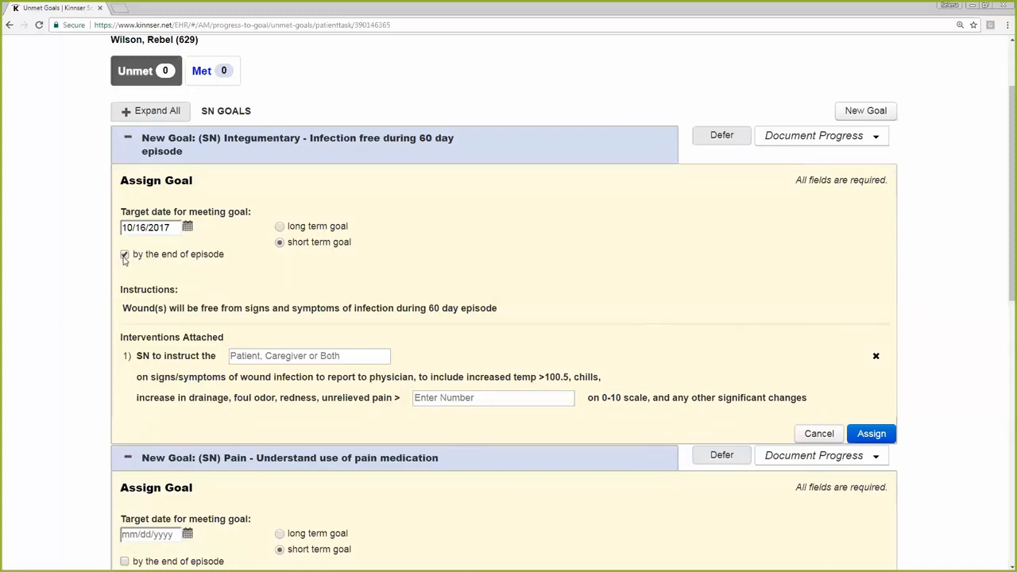
{"action": "left_click", "coordinate": [125, 255]}
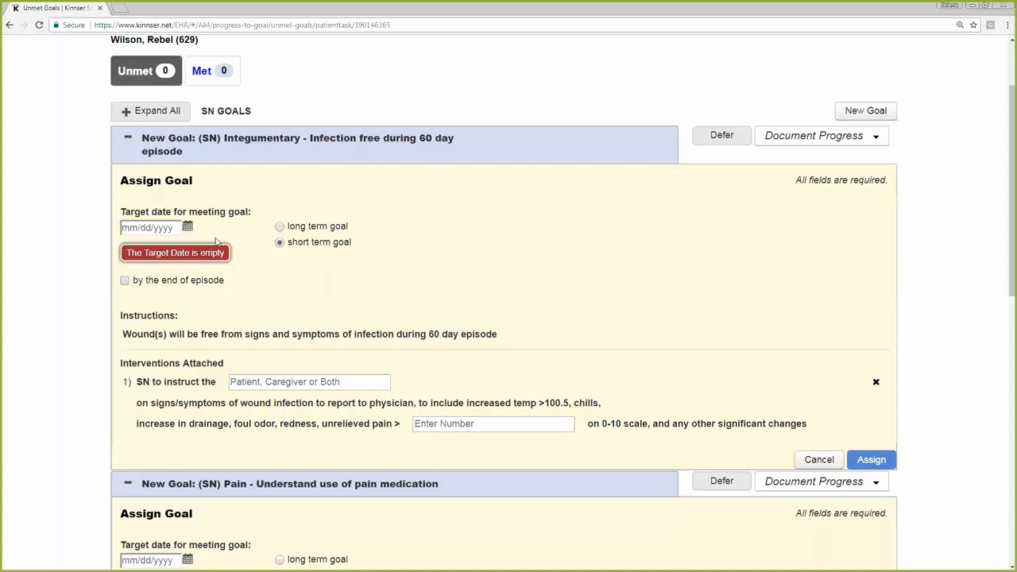
{"action": "left_click", "coordinate": [188, 228]}
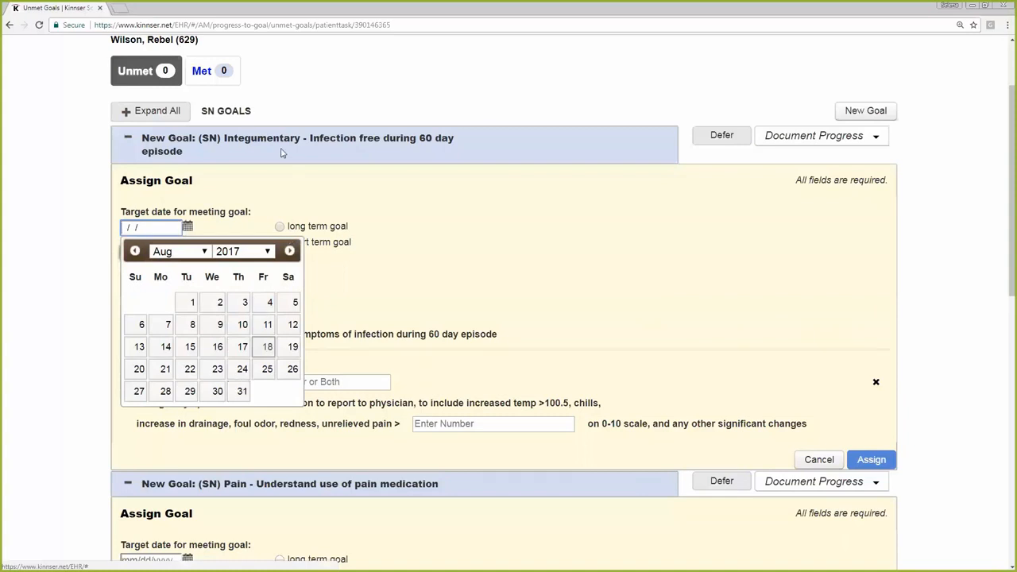
{"action": "left_click", "coordinate": [395, 259]}
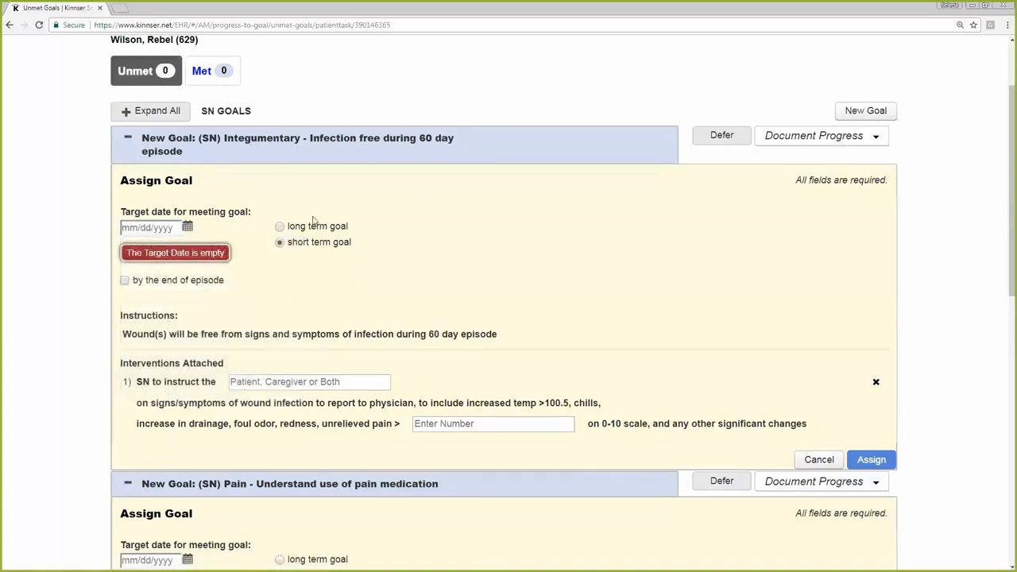
Set the infection goal's target date to the end of the episode and classify it as a short term goal
{"action": "left_click", "coordinate": [279, 227]}
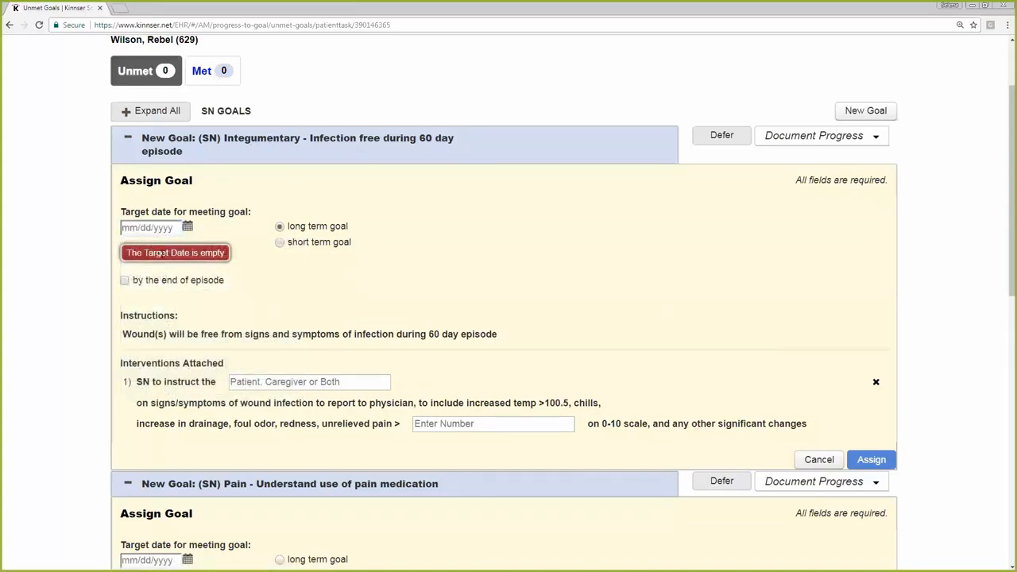
{"action": "left_click", "coordinate": [124, 280]}
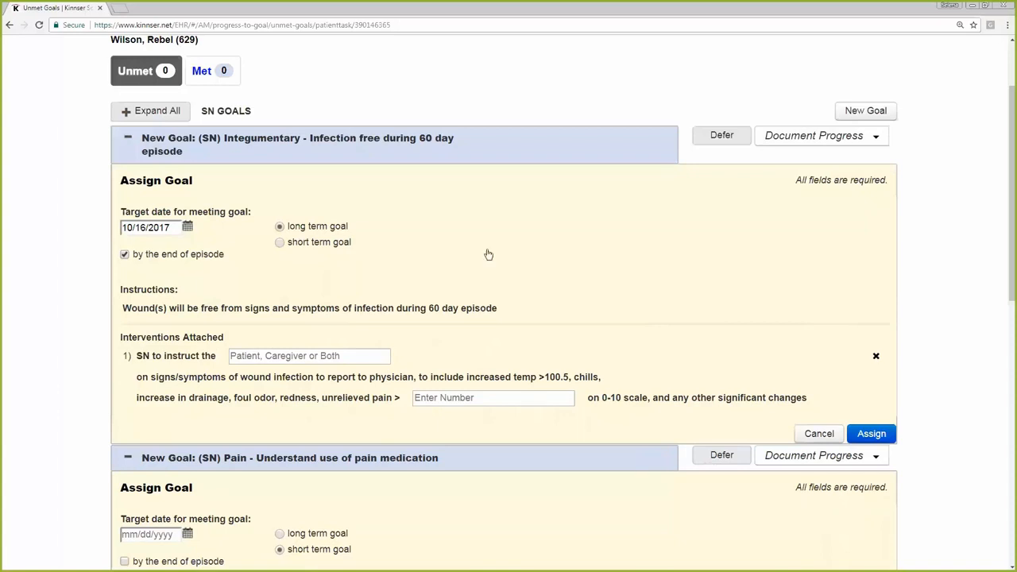
{"action": "left_click_drag", "start_coordinate": [795, 180], "coordinate": [870, 189]}
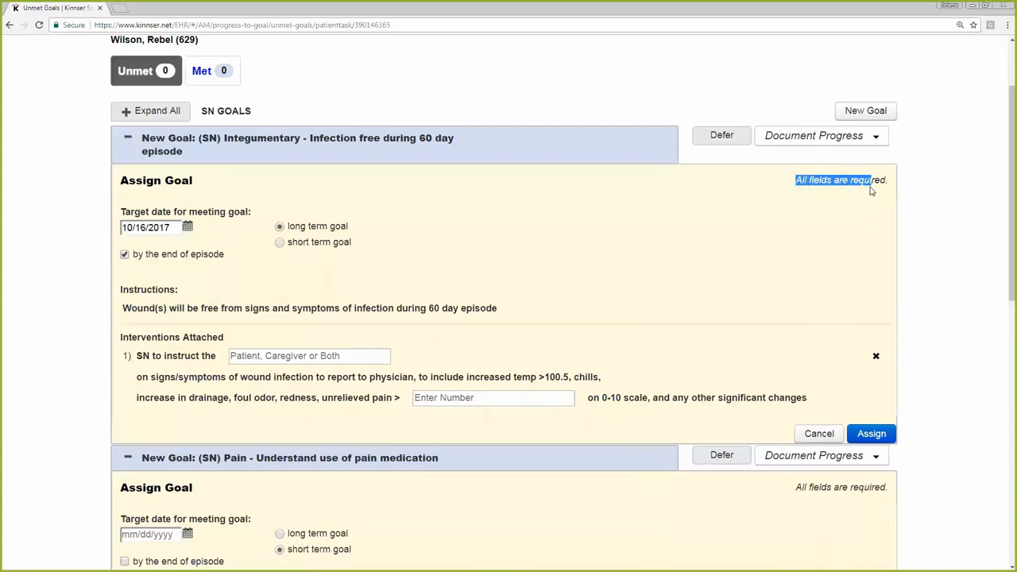
{"action": "left_click", "coordinate": [466, 247]}
In the infection goal's attached intervention, enter Both as the people to instruct and 7 as the unrelieved pain threshold
{"action": "scroll", "coordinate": [759, 304], "scroll_direction": "down", "scroll_amount": 1}
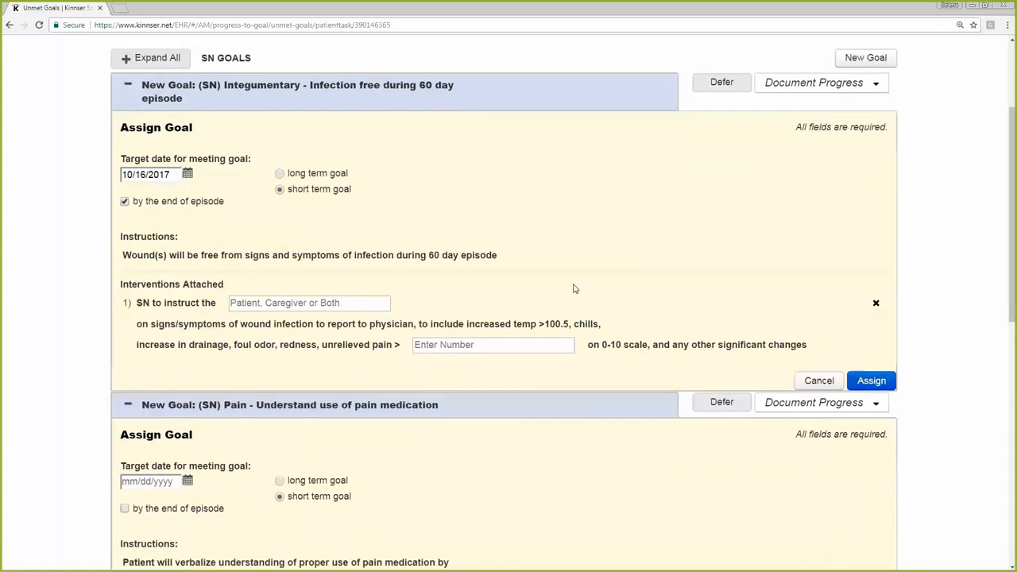
{"action": "scroll", "coordinate": [367, 285], "scroll_direction": "down", "scroll_amount": 1}
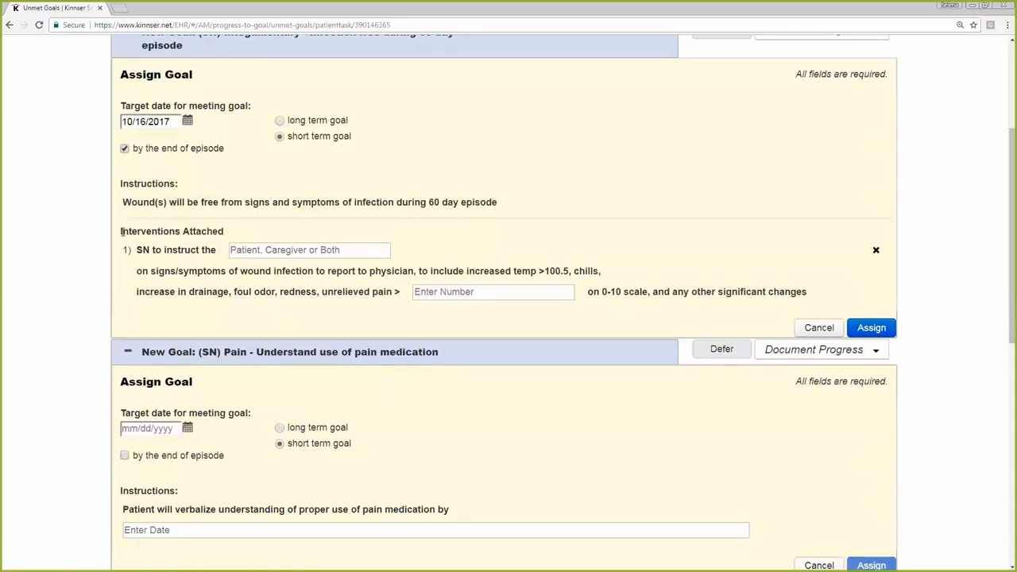
{"action": "left_click_drag", "start_coordinate": [121, 232], "coordinate": [218, 231]}
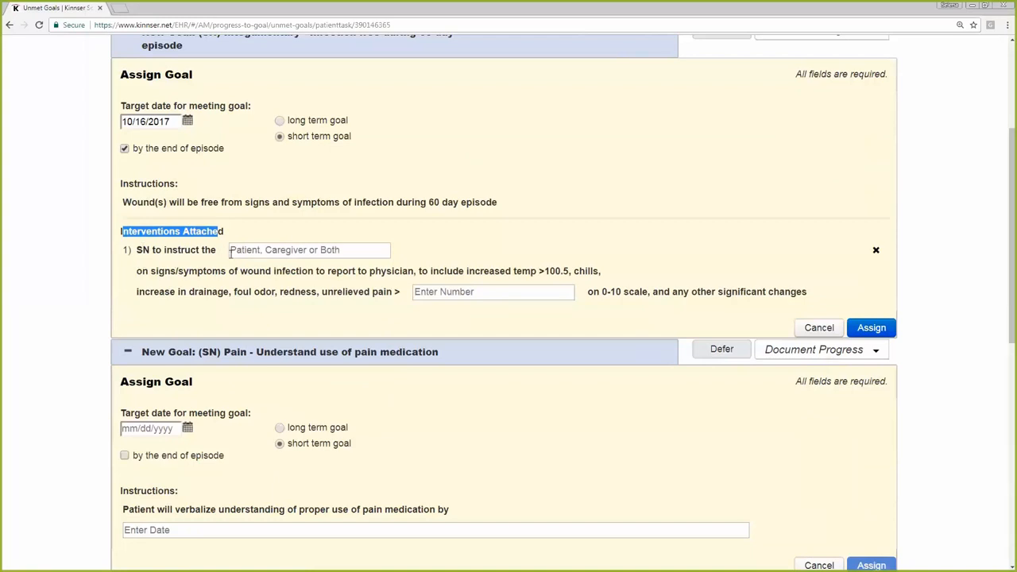
{"action": "left_click", "coordinate": [341, 253]}
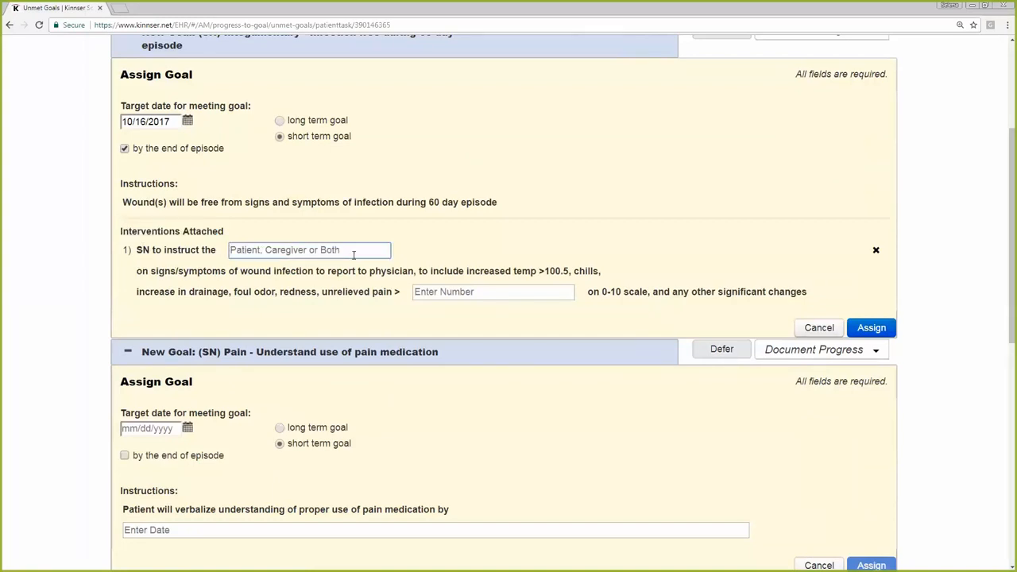
{"action": "type", "text": "Both"}
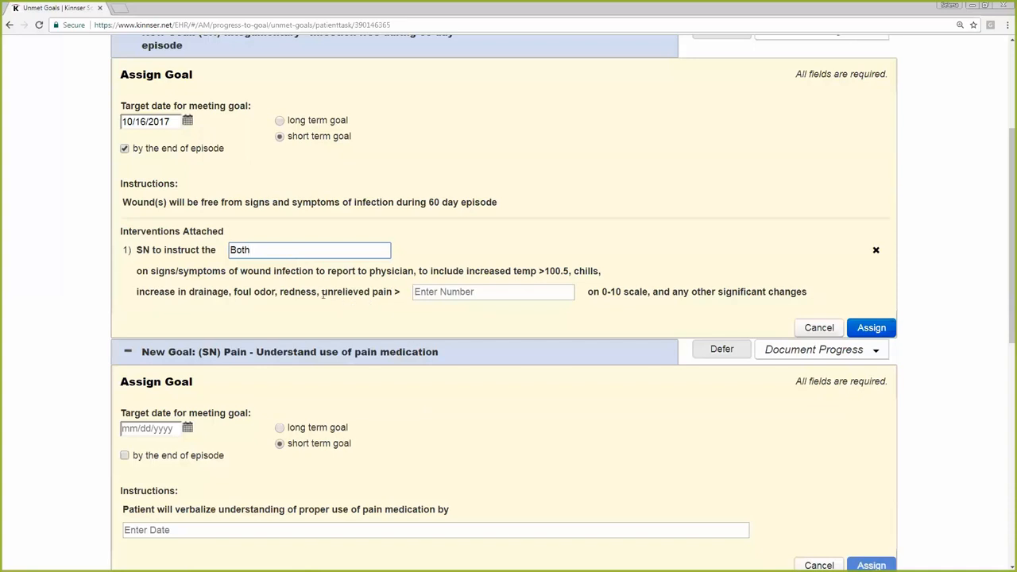
{"action": "left_click", "coordinate": [440, 292]}
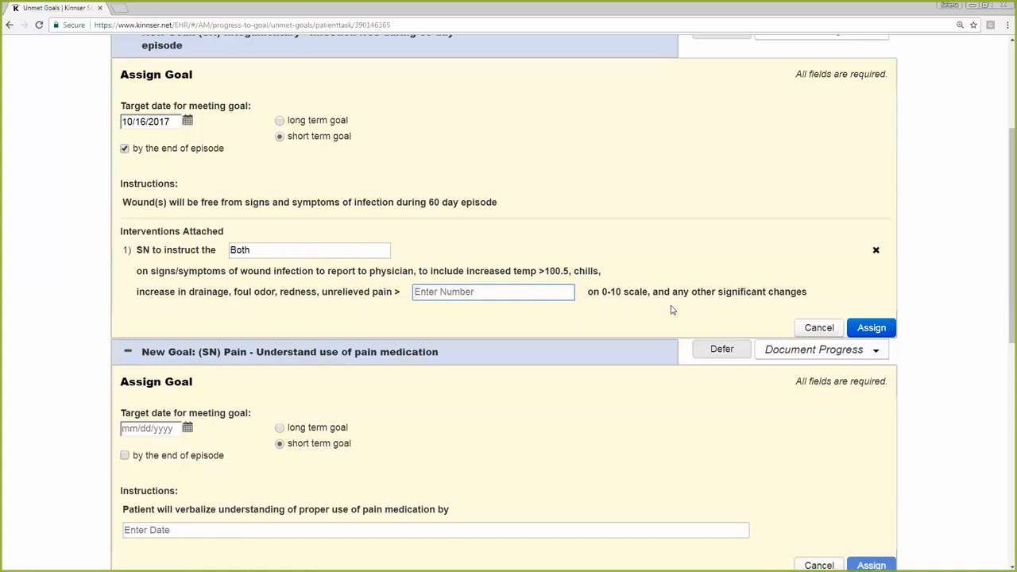
{"action": "type", "text": "7"}
{"action": "left_click", "coordinate": [960, 373]}
Assign the completed "Infection free during 60 day episode" goal to the patient
{"action": "scroll", "coordinate": [959, 373], "scroll_direction": "down", "scroll_amount": 3}
{"action": "scroll", "coordinate": [959, 373], "scroll_direction": "down", "scroll_amount": 3}
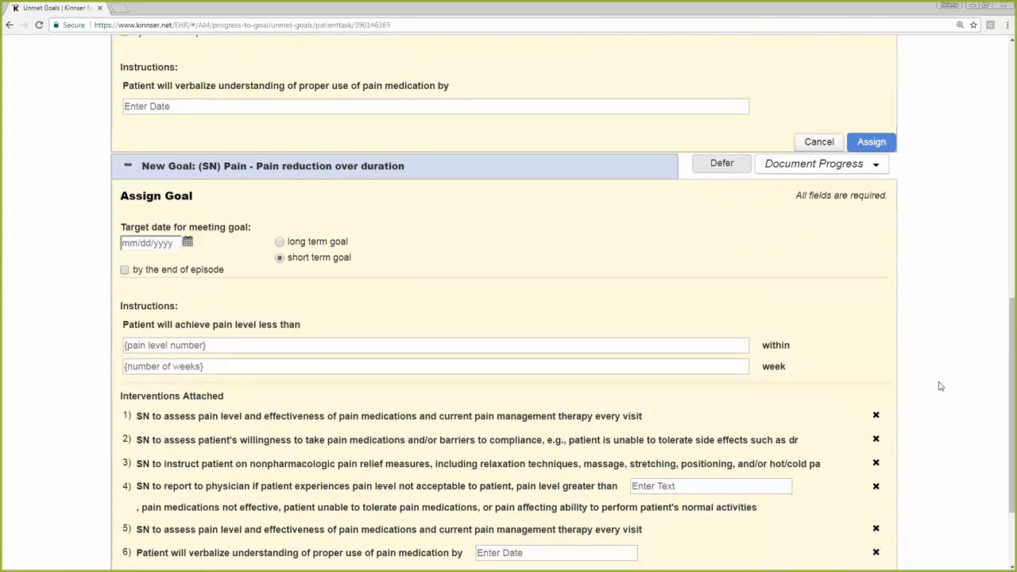
{"action": "scroll", "coordinate": [931, 316], "scroll_direction": "up", "scroll_amount": 5}
{"action": "scroll", "coordinate": [931, 316], "scroll_direction": "up", "scroll_amount": 1}
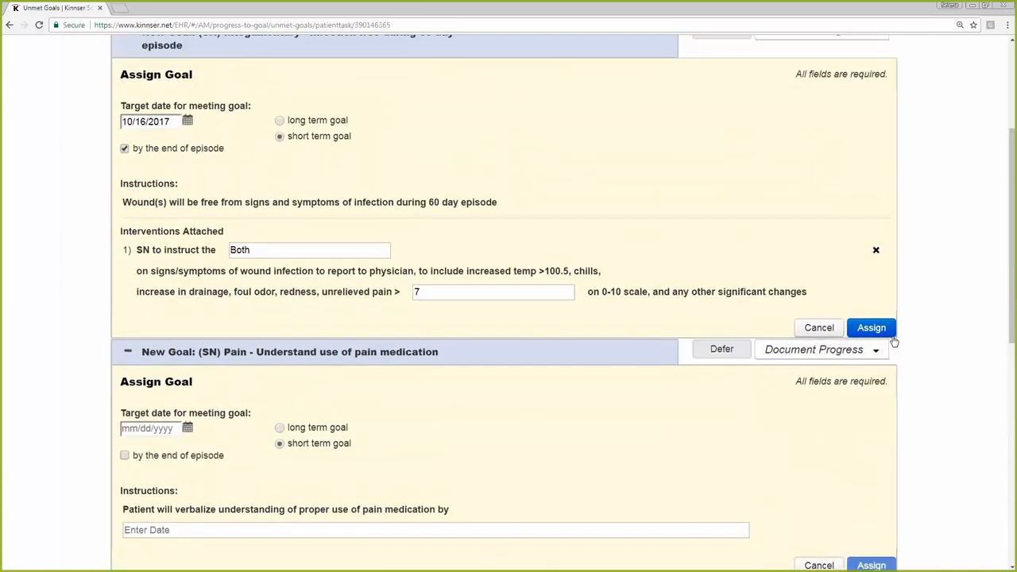
{"action": "left_click", "coordinate": [877, 330]}
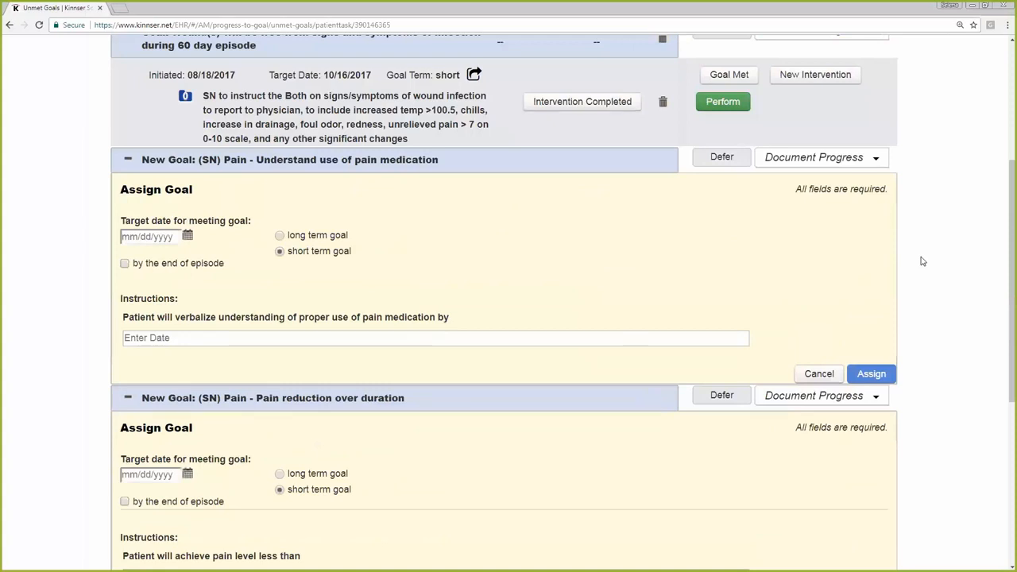
{"action": "scroll", "coordinate": [922, 261], "scroll_direction": "up", "scroll_amount": 3}
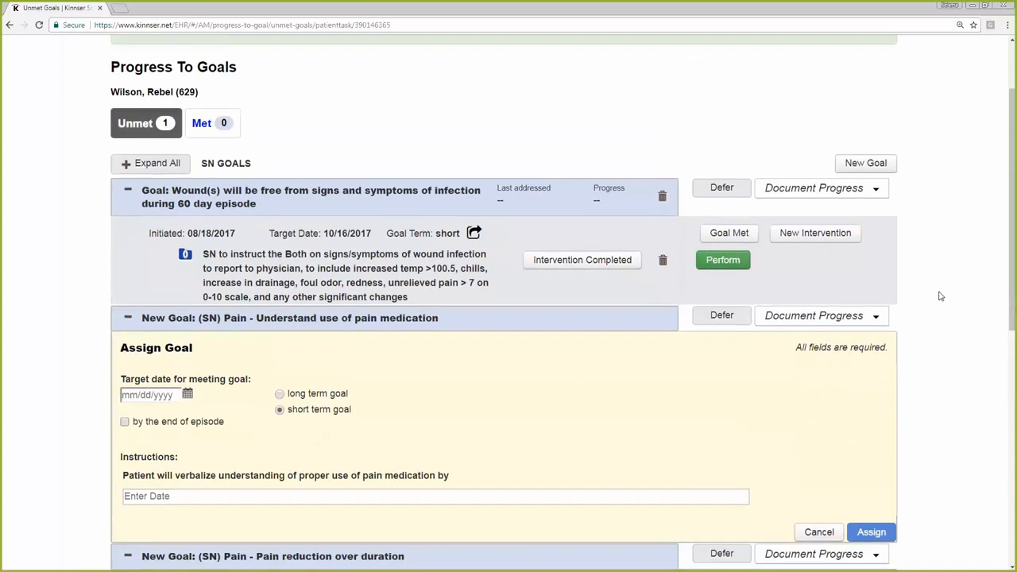
Assign the "Understand use of pain medication" goal with an end-of-episode target date and 10/16/2017 as the date in its instructions
{"action": "scroll", "coordinate": [939, 296], "scroll_direction": "down", "scroll_amount": 1}
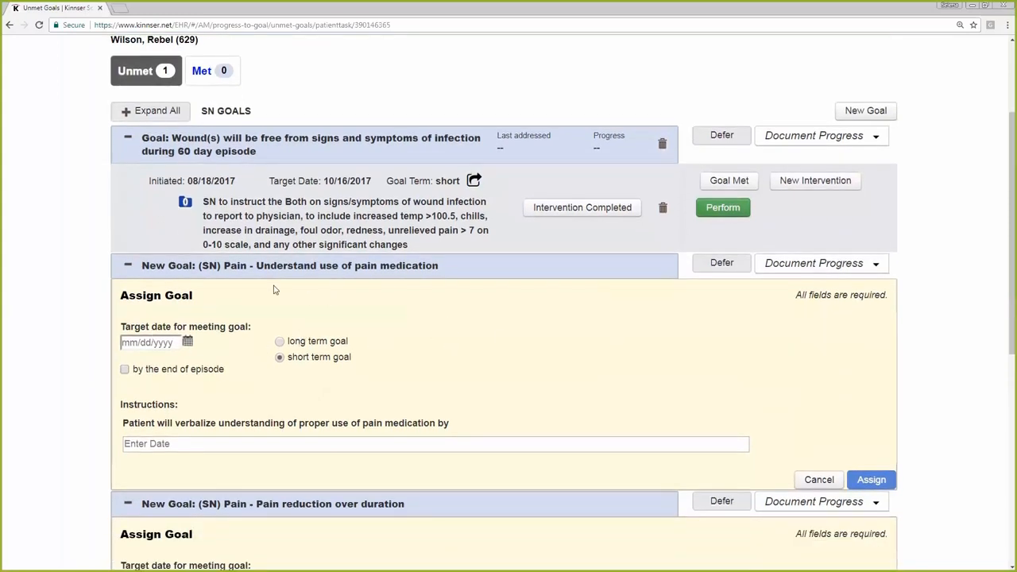
{"action": "left_click", "coordinate": [125, 371]}
{"action": "left_click", "coordinate": [163, 444]}
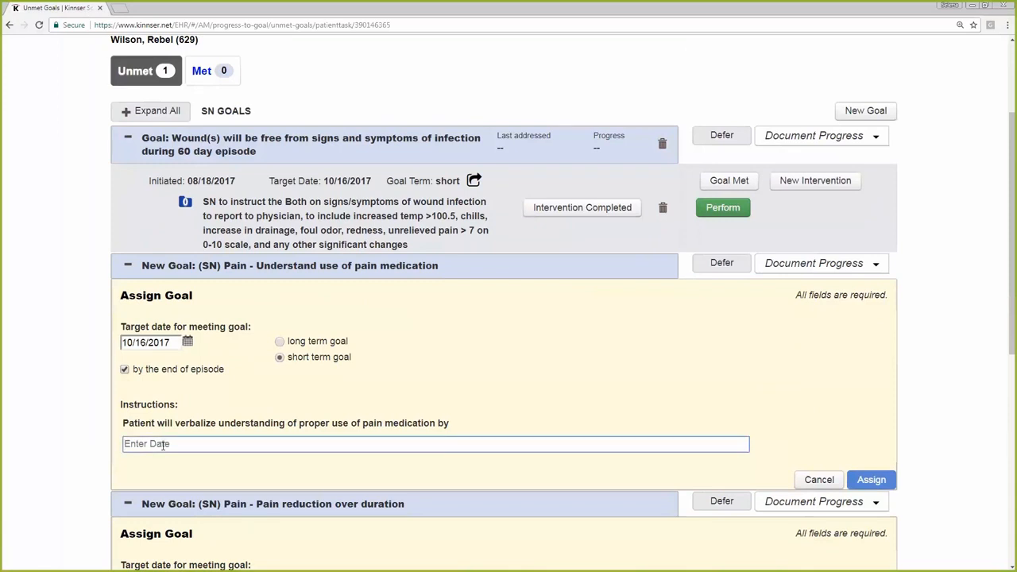
{"action": "type", "text": "10/16"}
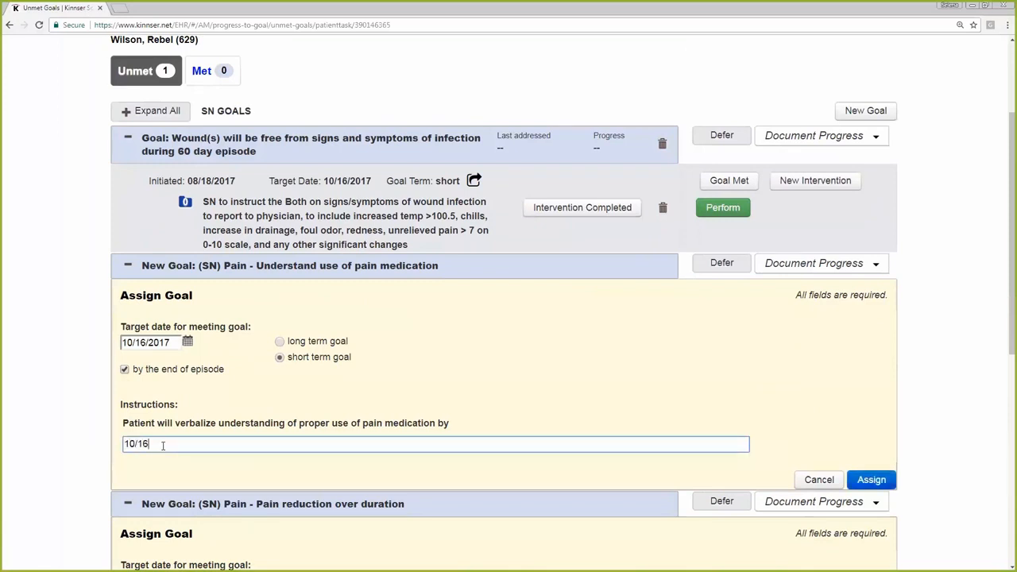
{"action": "type", "text": "/2017"}
{"action": "left_click", "coordinate": [862, 482]}
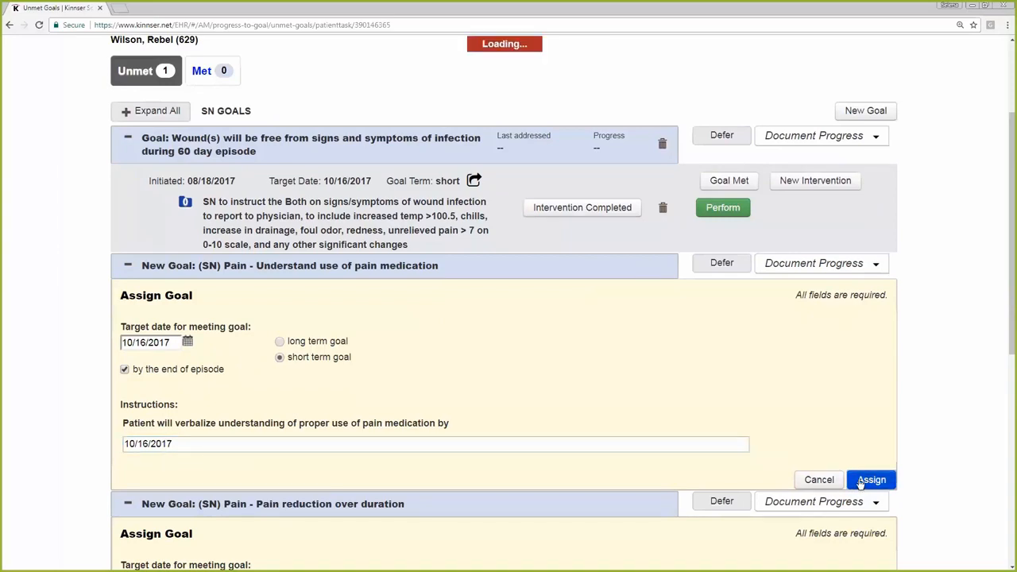
Set the target date of the "Pain reduction over duration" goal to 09/07/2017
{"action": "scroll", "coordinate": [956, 335], "scroll_direction": "down", "scroll_amount": 3}
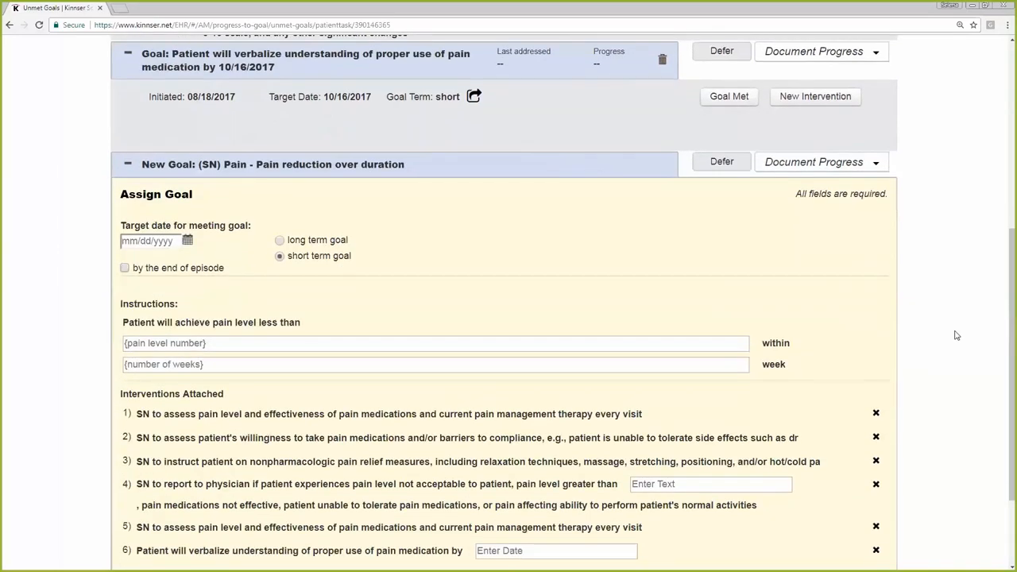
{"action": "scroll", "coordinate": [956, 336], "scroll_direction": "down", "scroll_amount": 2}
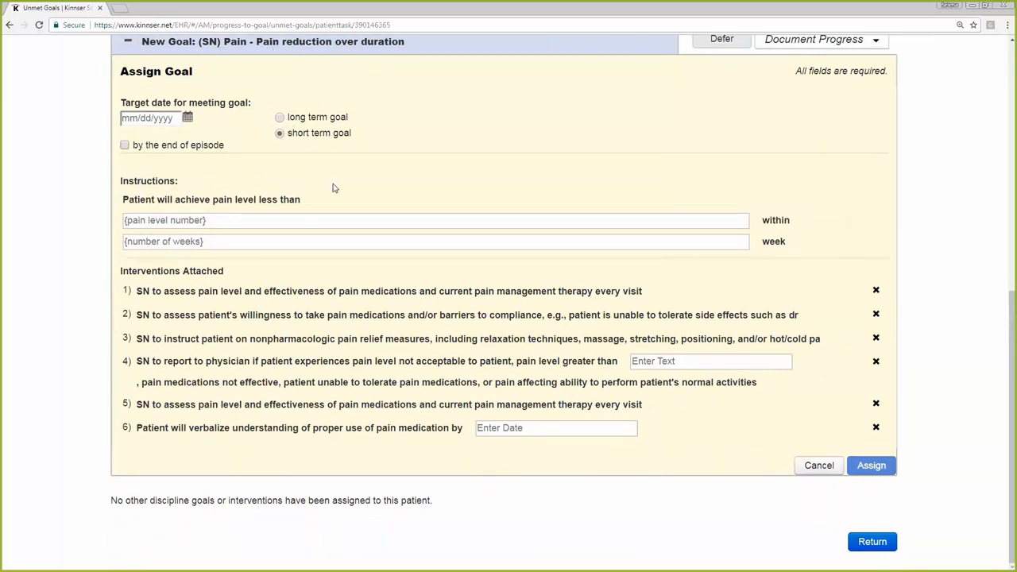
{"action": "left_click", "coordinate": [192, 118]}
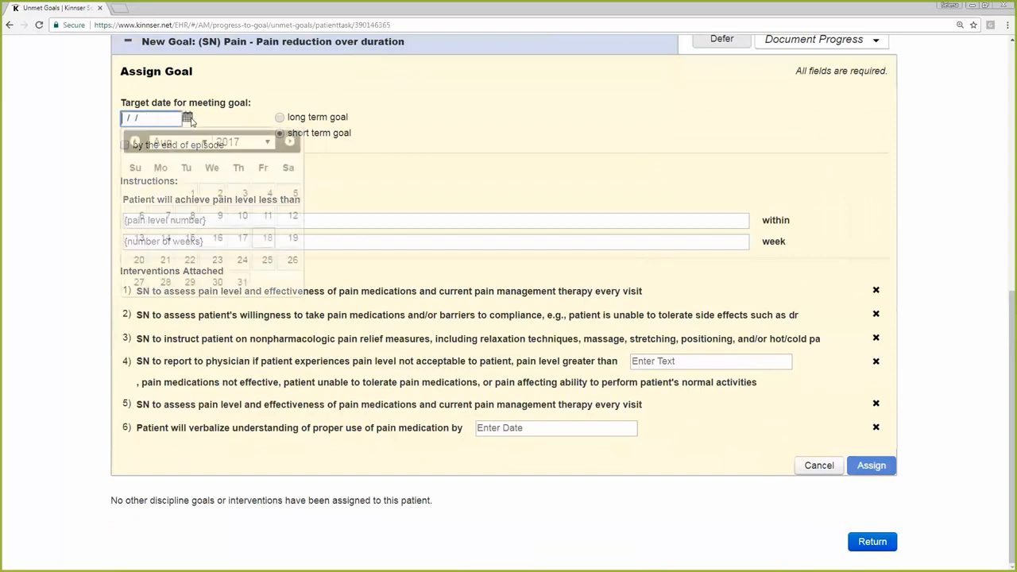
{"action": "left_click", "coordinate": [289, 141]}
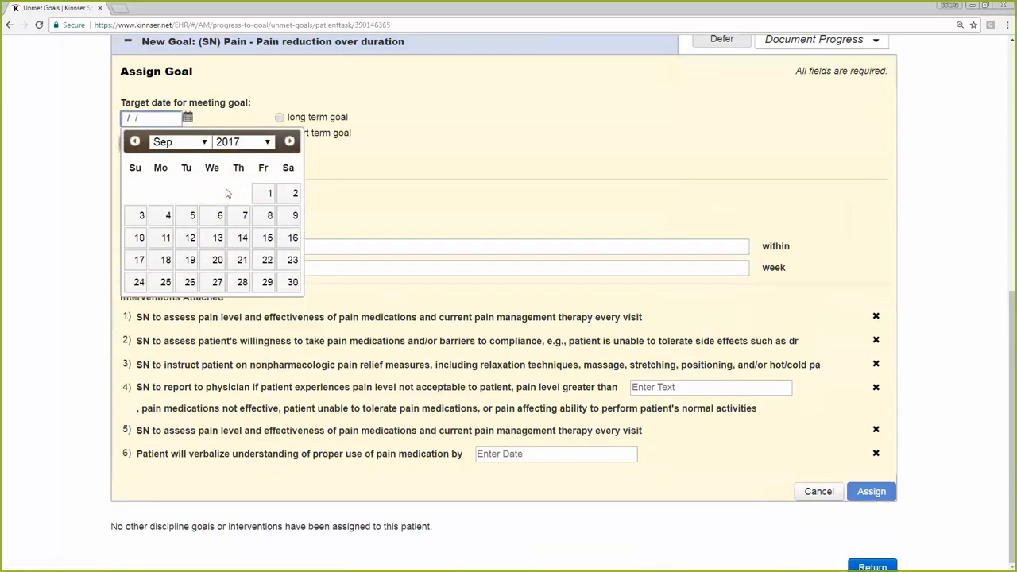
{"action": "left_click", "coordinate": [239, 216]}
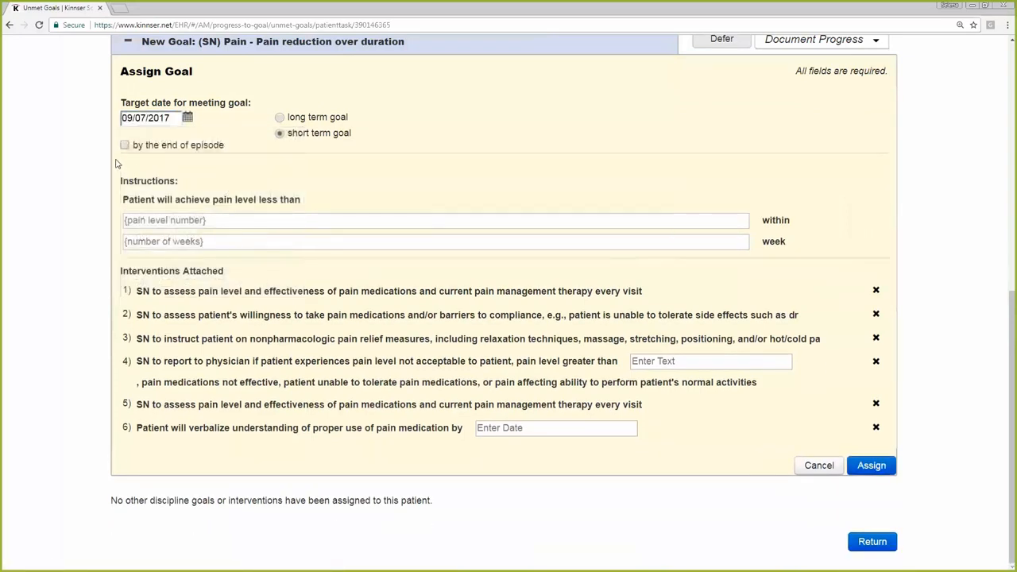
Fill in the pain reduction goal's instructions with a pain level less than 5 within 4 weeks
{"action": "left_click", "coordinate": [278, 219]}
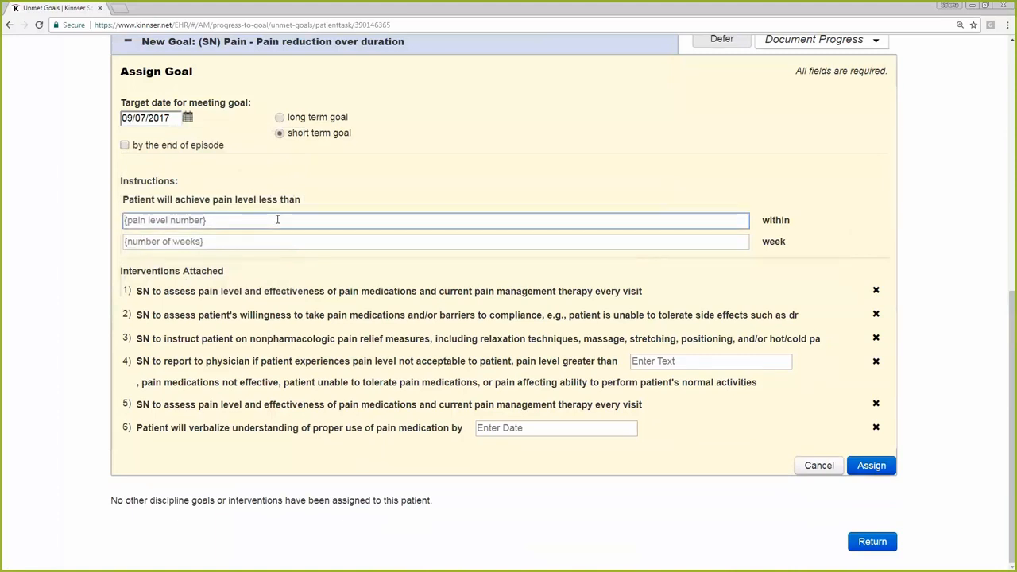
{"action": "type", "text": "5"}
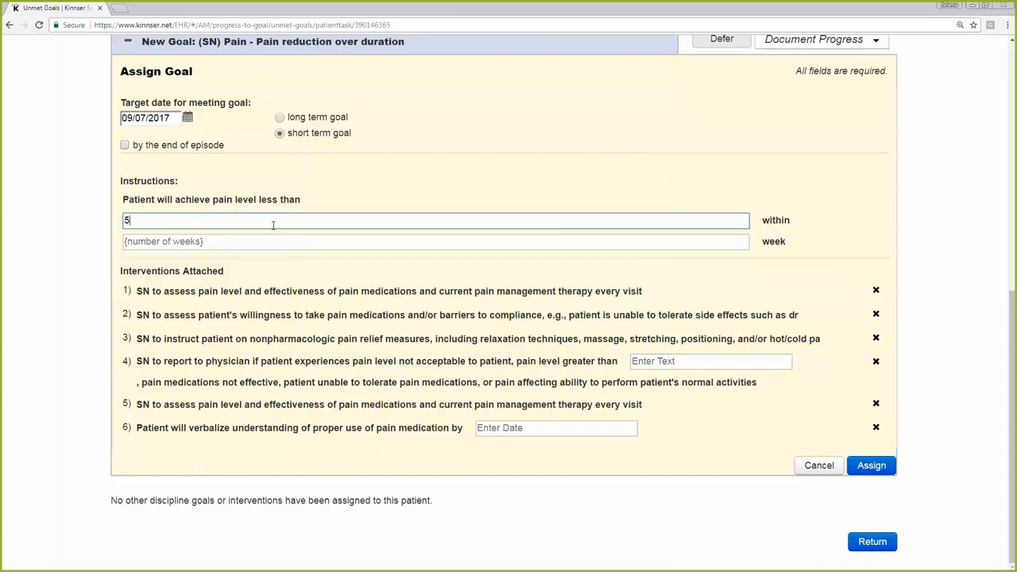
{"action": "left_click", "coordinate": [252, 241]}
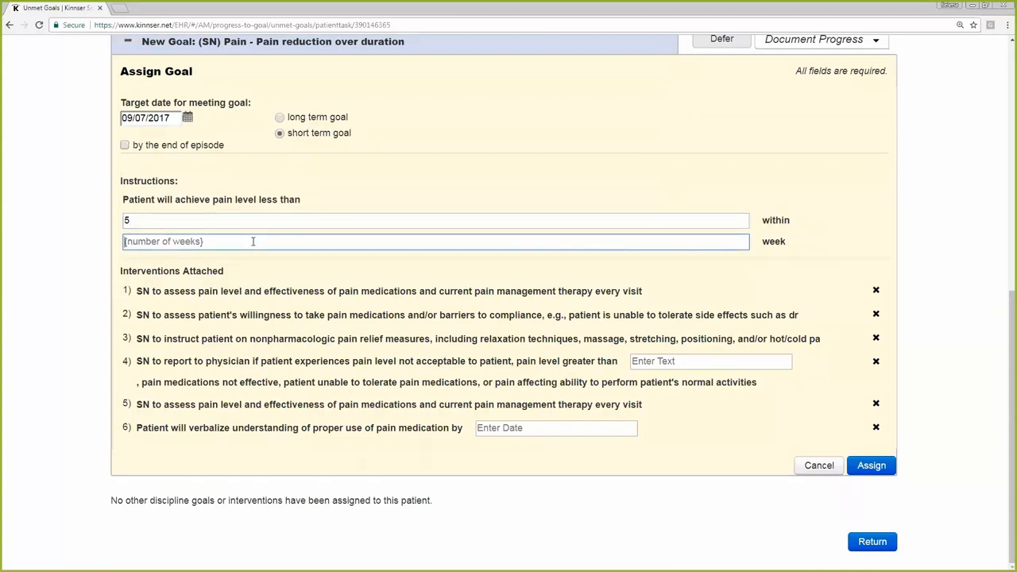
{"action": "type", "text": "4"}
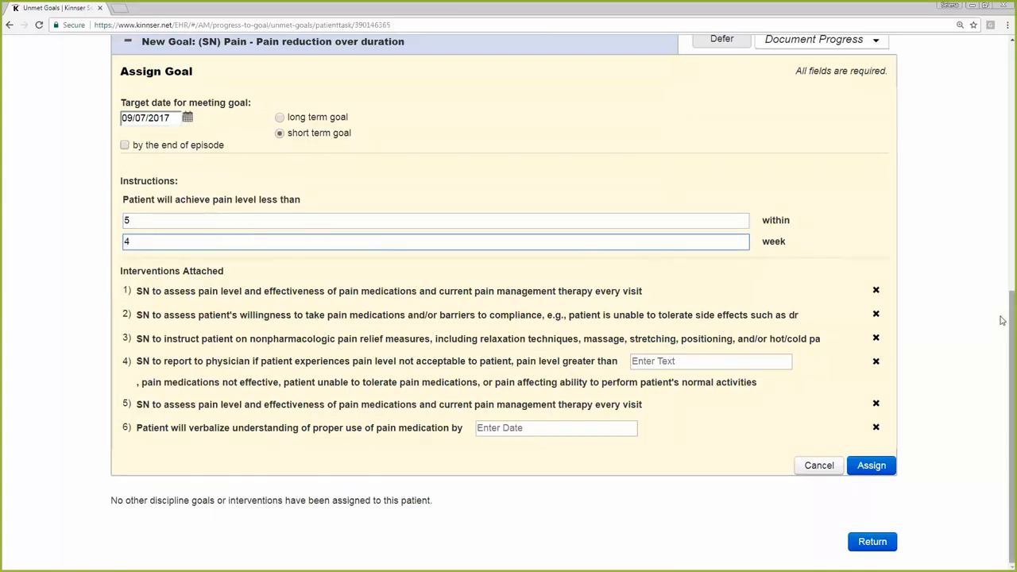
{"action": "left_click", "coordinate": [909, 255]}
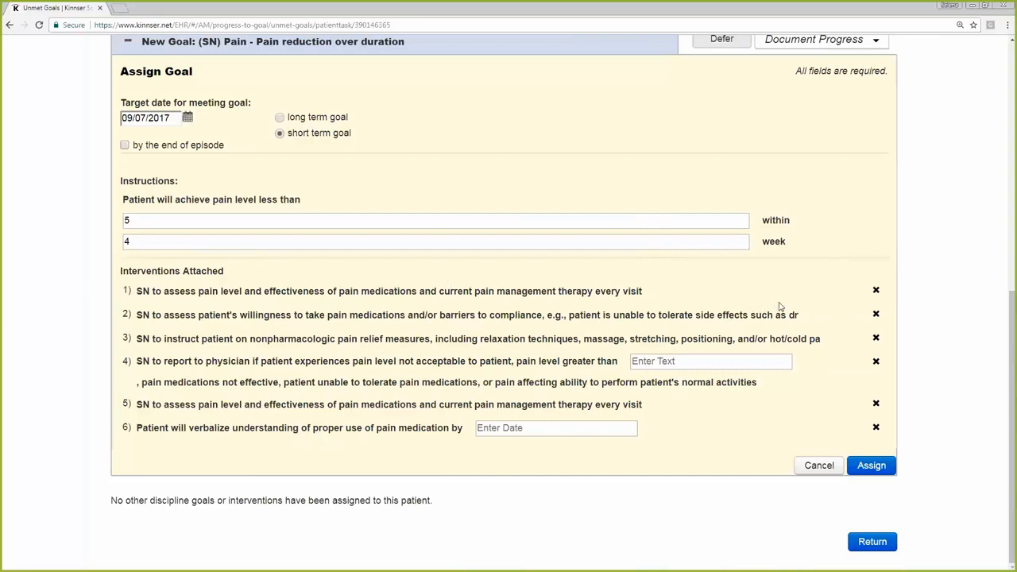
Remove both pain level assessment interventions, the medication willingness intervention and the nonpharmacologic pain relief intervention from the pain reduction goal
{"action": "left_click", "coordinate": [875, 291]}
{"action": "left_click", "coordinate": [875, 316]}
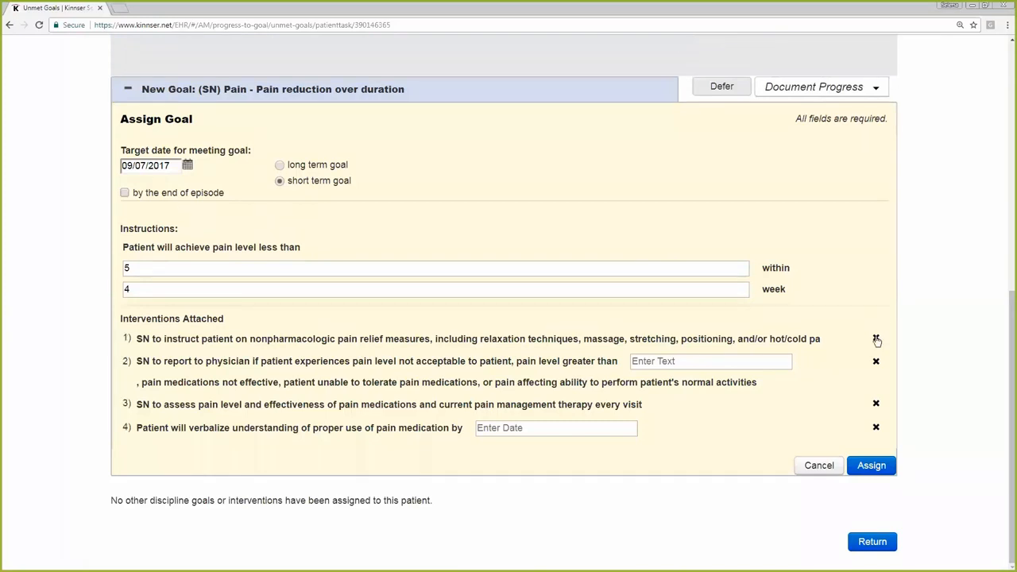
{"action": "left_click", "coordinate": [876, 338]}
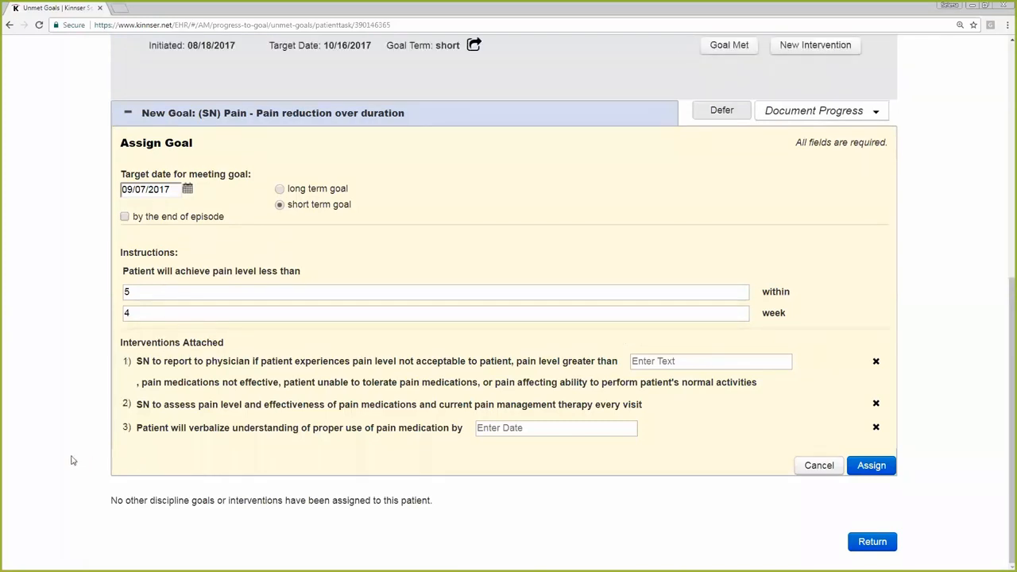
{"action": "left_click", "coordinate": [875, 402]}
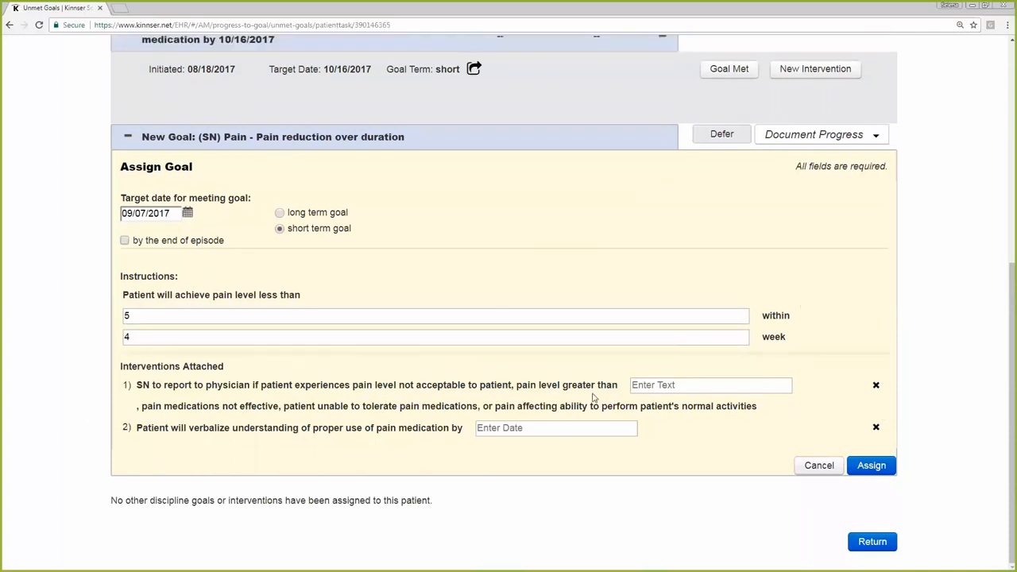
Enter 7 as the pain level to report and 09/07/2017 as the medication understanding date, and assign the pain reduction goal
{"action": "left_click", "coordinate": [668, 388]}
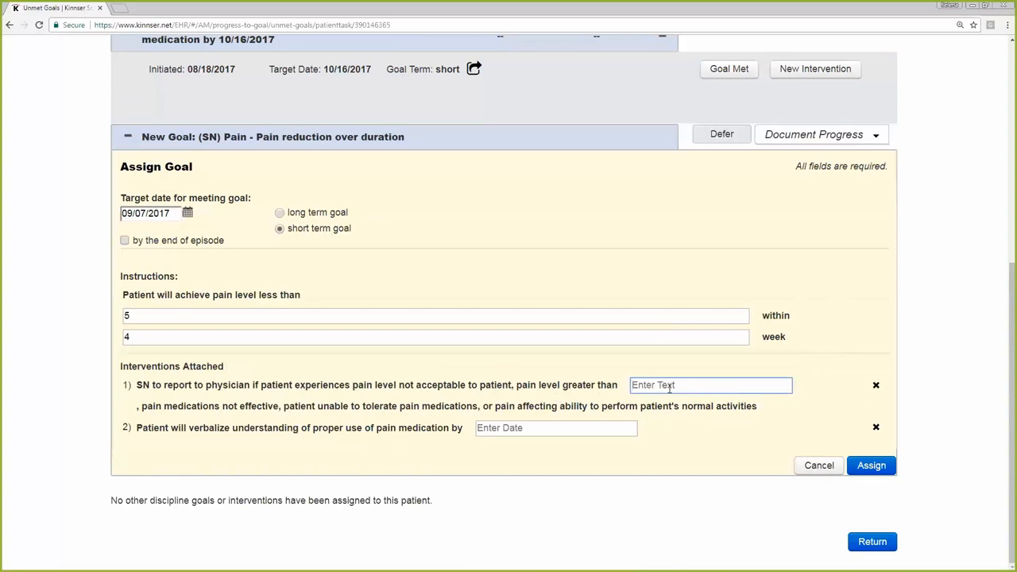
{"action": "type", "text": "7"}
{"action": "left_click", "coordinate": [513, 429]}
{"action": "type", "text": "0"}
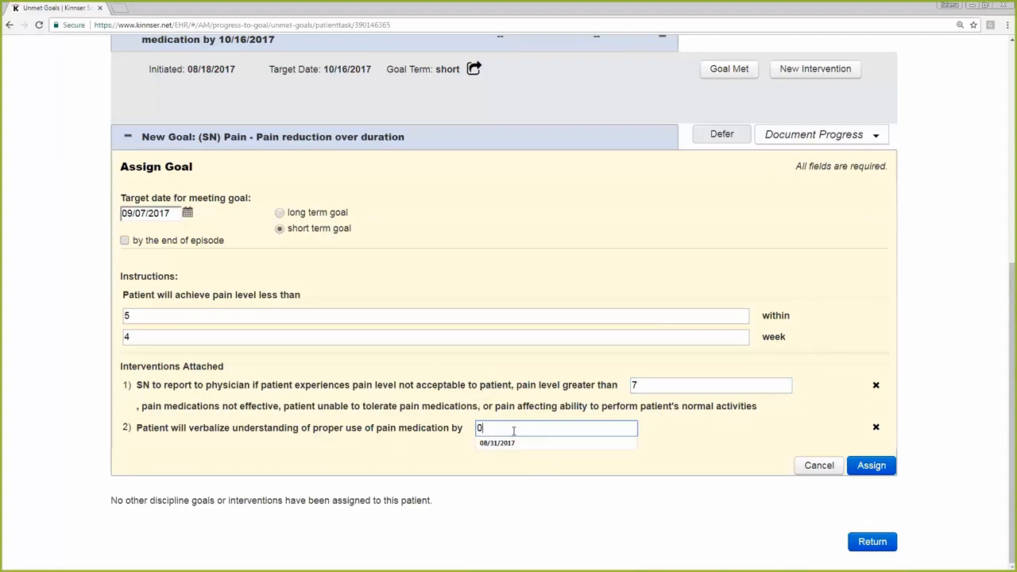
{"action": "type", "text": "9/07/2017"}
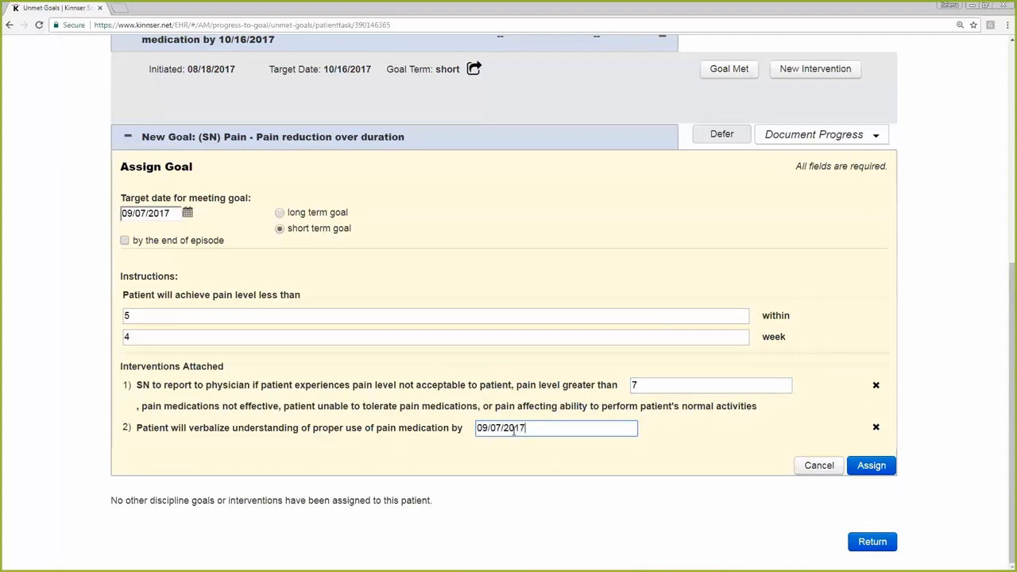
{"action": "left_click", "coordinate": [869, 465]}
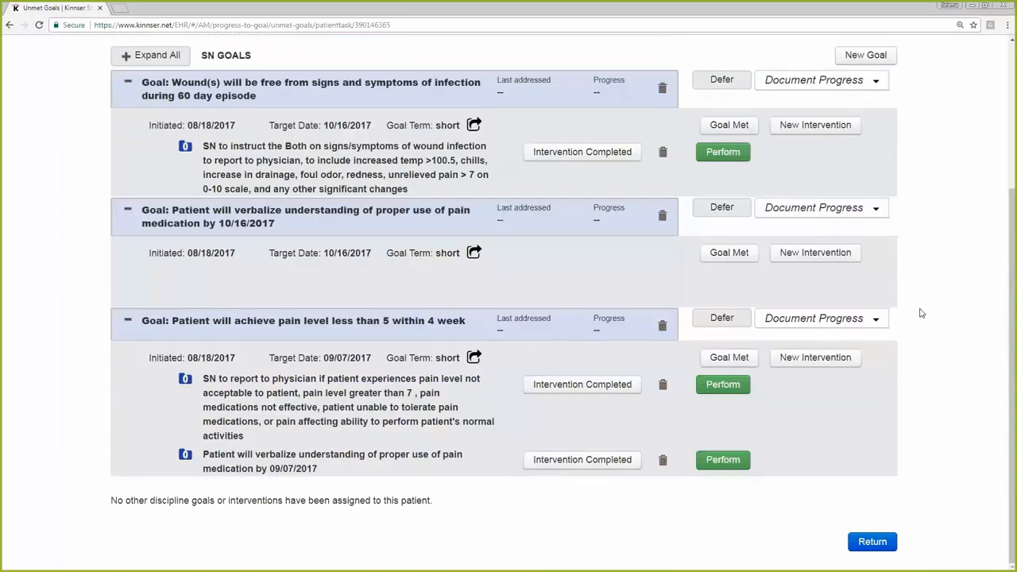
Start removing the goal about understanding proper use of pain medication, and cancel the removal
{"action": "scroll", "coordinate": [921, 313], "scroll_direction": "up", "scroll_amount": 1}
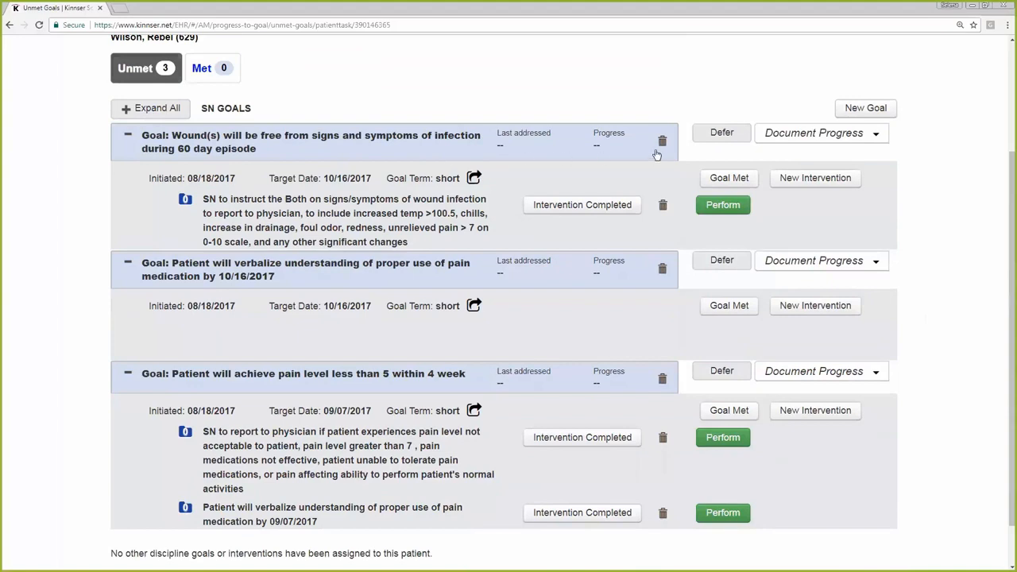
{"action": "left_click", "coordinate": [661, 270]}
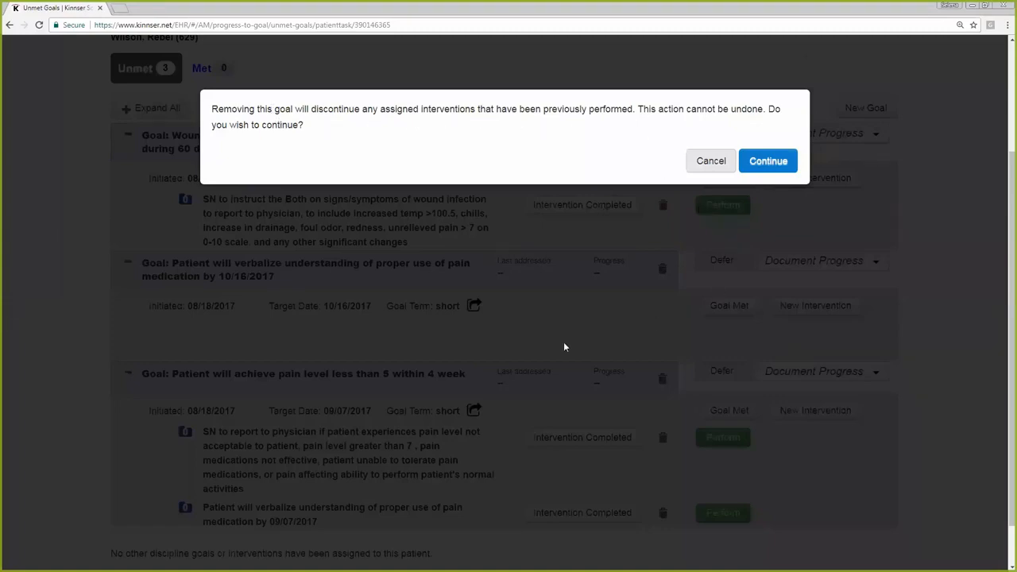
{"action": "left_click", "coordinate": [711, 162]}
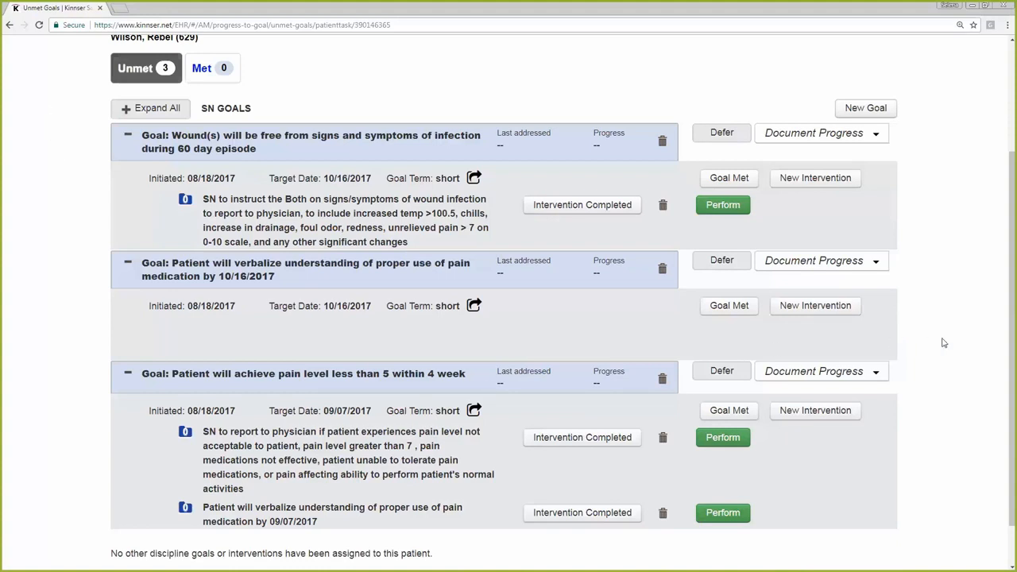
{"action": "scroll", "coordinate": [869, 246], "scroll_direction": "down", "scroll_amount": 1}
{"action": "scroll", "coordinate": [869, 246], "scroll_direction": "up", "scroll_amount": 1}
{"action": "left_click_drag", "start_coordinate": [143, 263], "coordinate": [278, 282]}
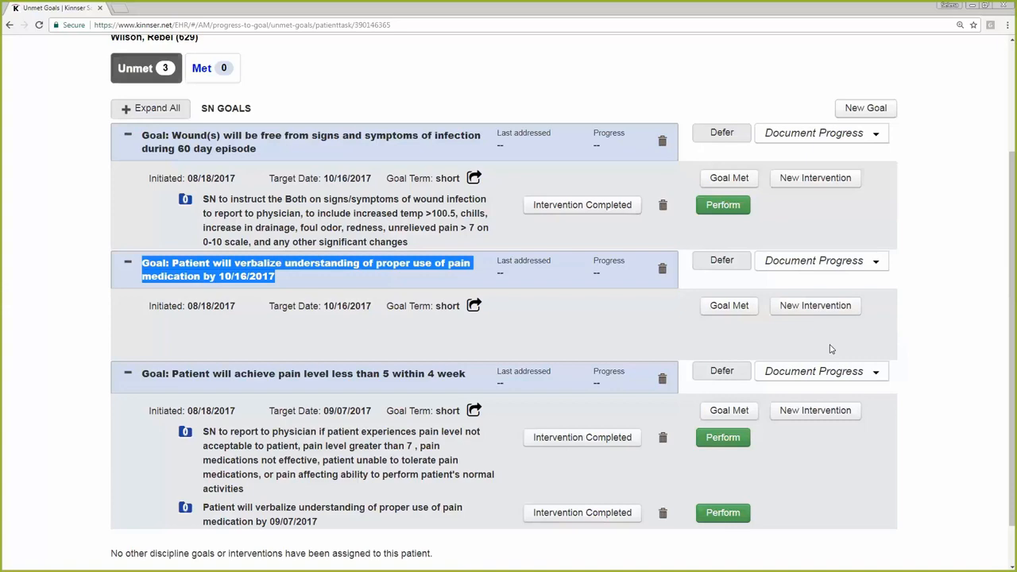
Search SN in the new interventions for the goal about proper use of pain medication, and choose a free-text intervention
{"action": "left_click", "coordinate": [810, 308]}
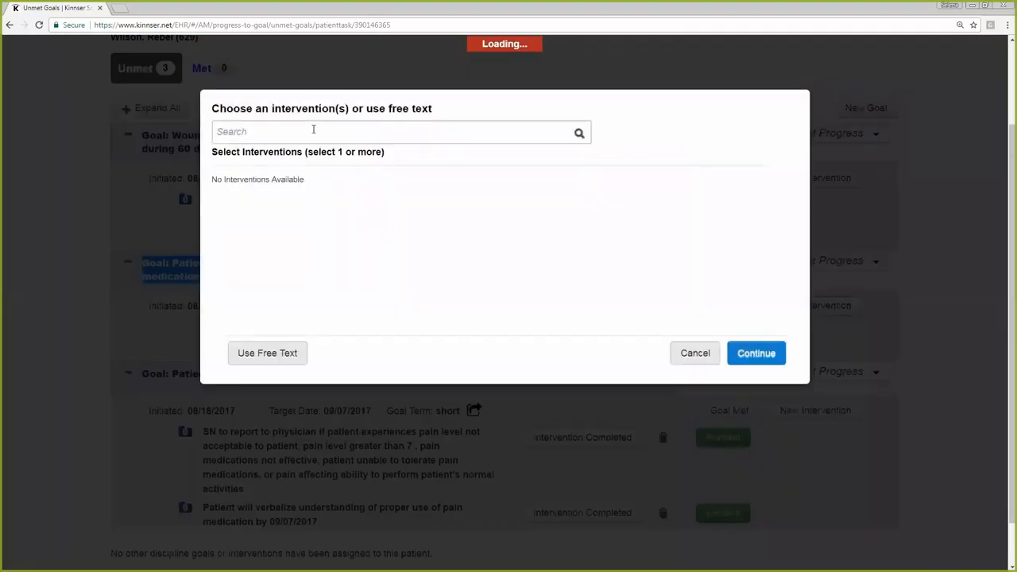
{"action": "type", "text": "SN"}
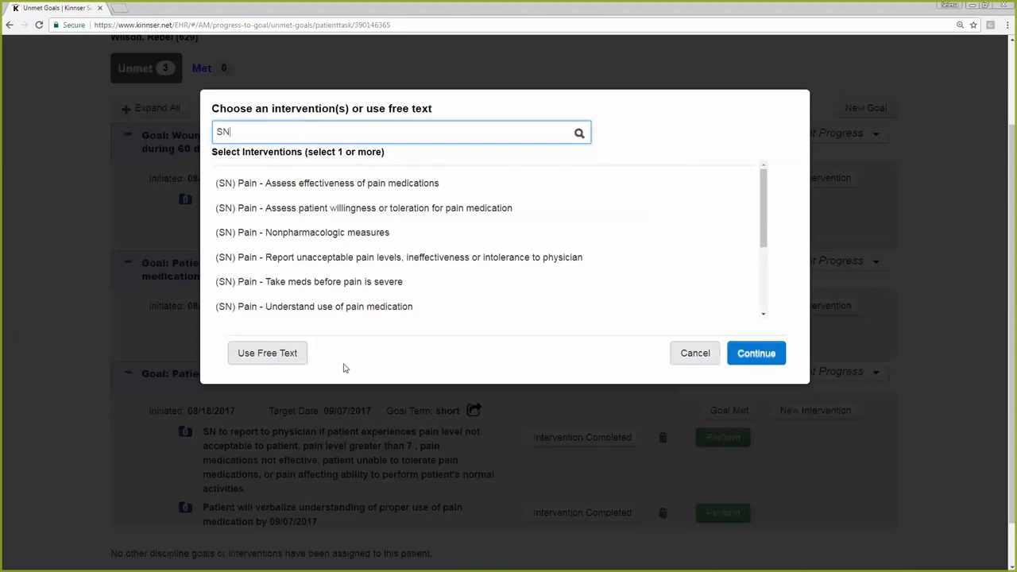
{"action": "left_click", "coordinate": [269, 354]}
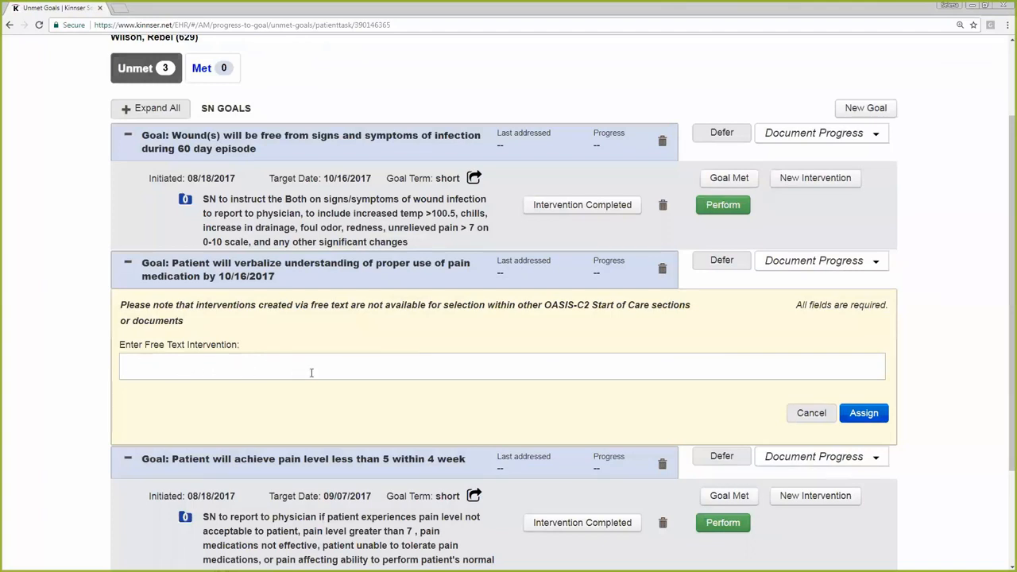
Assign the free-text intervention "caregiver and patient will be able to demonstrate filling the medication box for the week for pains meds of C2...."
{"action": "left_click", "coordinate": [565, 370]}
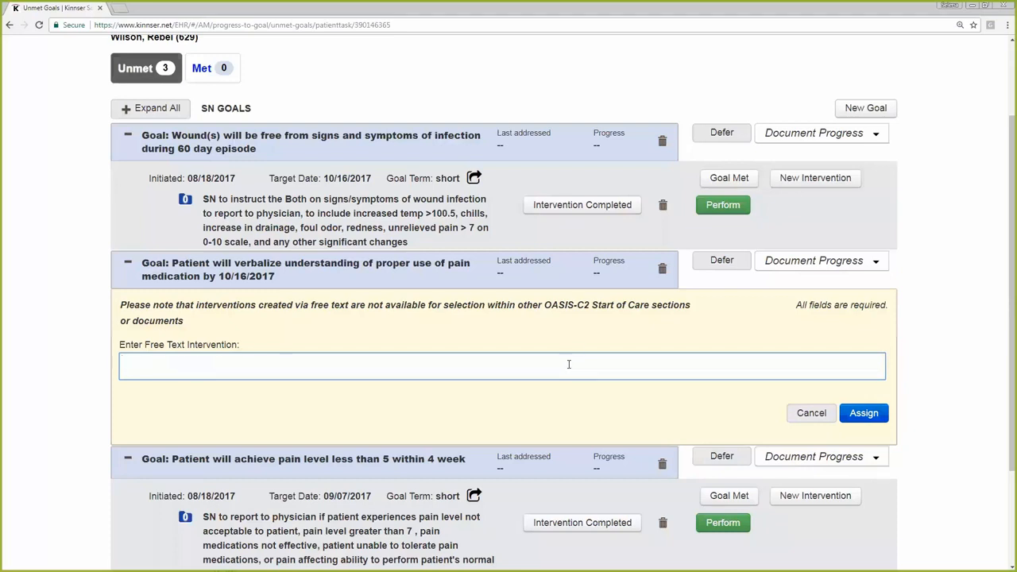
{"action": "type", "text": "caregiver and pat"}
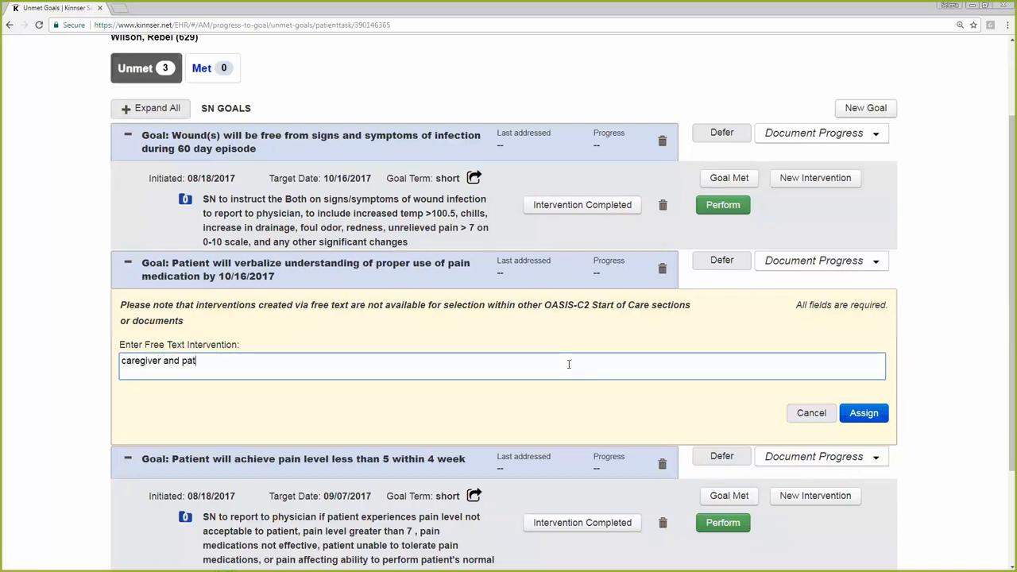
{"action": "type", "text": "ient will "}
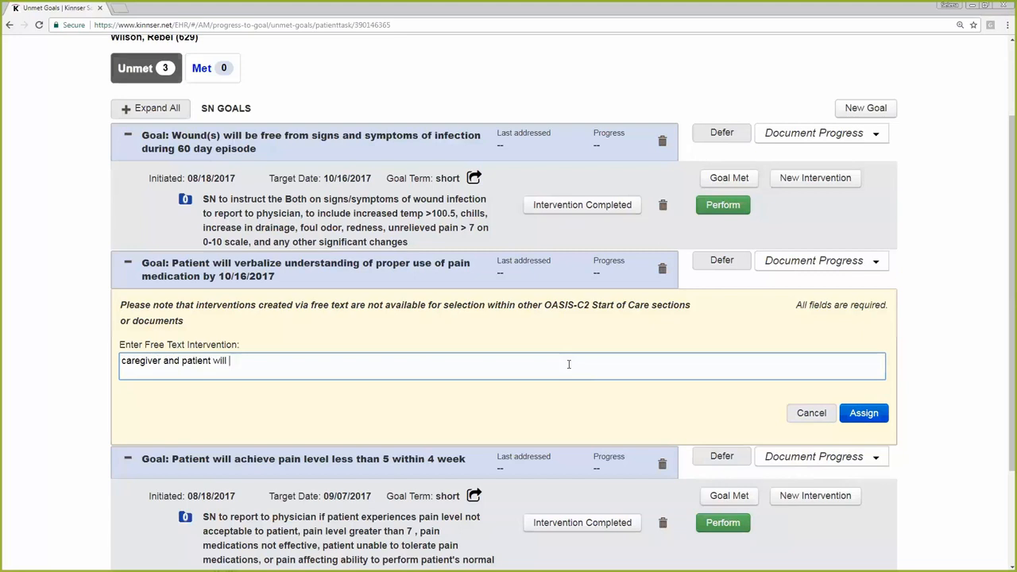
{"action": "type", "text": "be able to demonstrate  filling"}
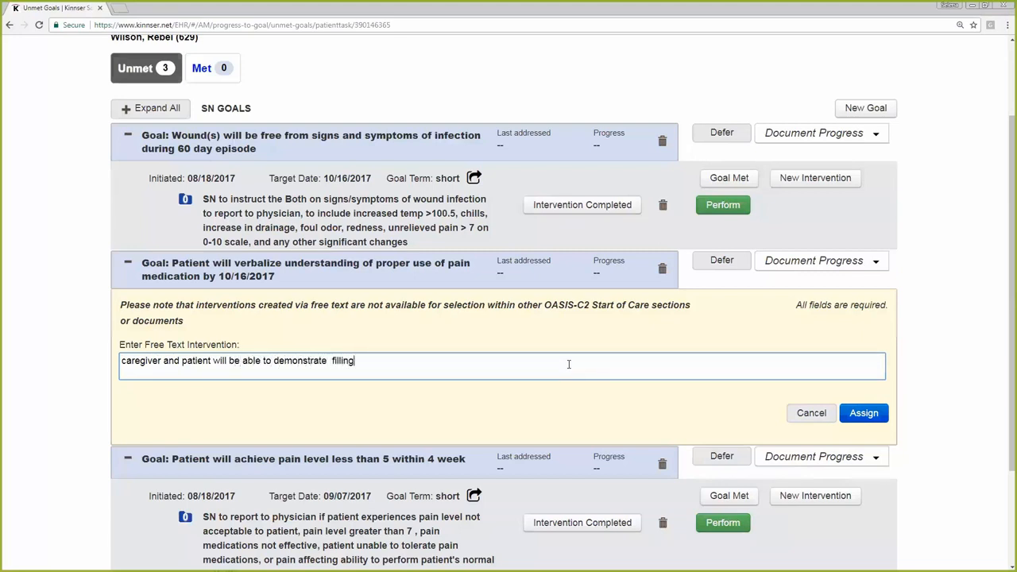
{"action": "type", "text": " the medication box for the week for pains m"}
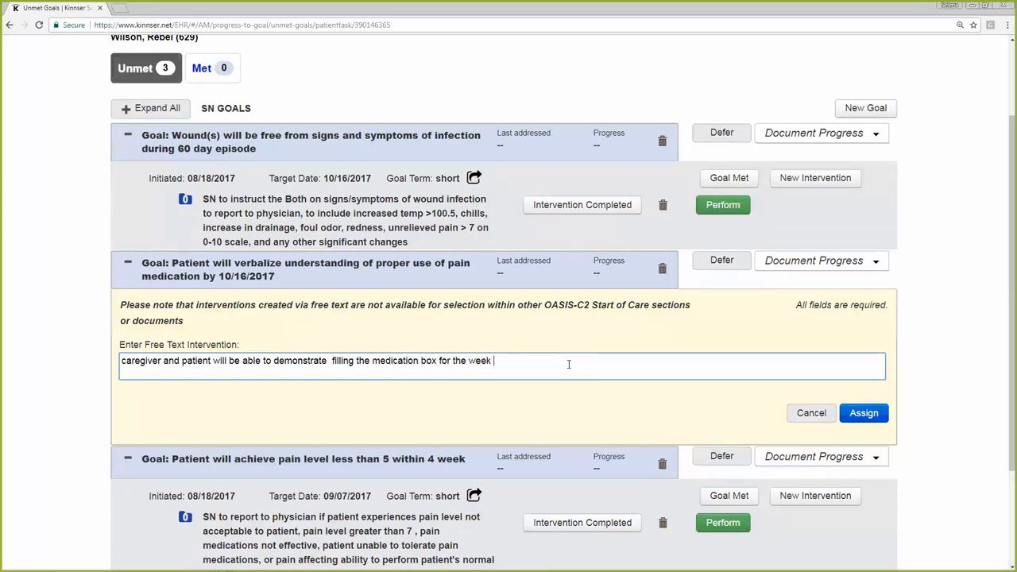
{"action": "type", "text": "eds ofC2...."}
{"action": "left_click", "coordinate": [868, 419]}
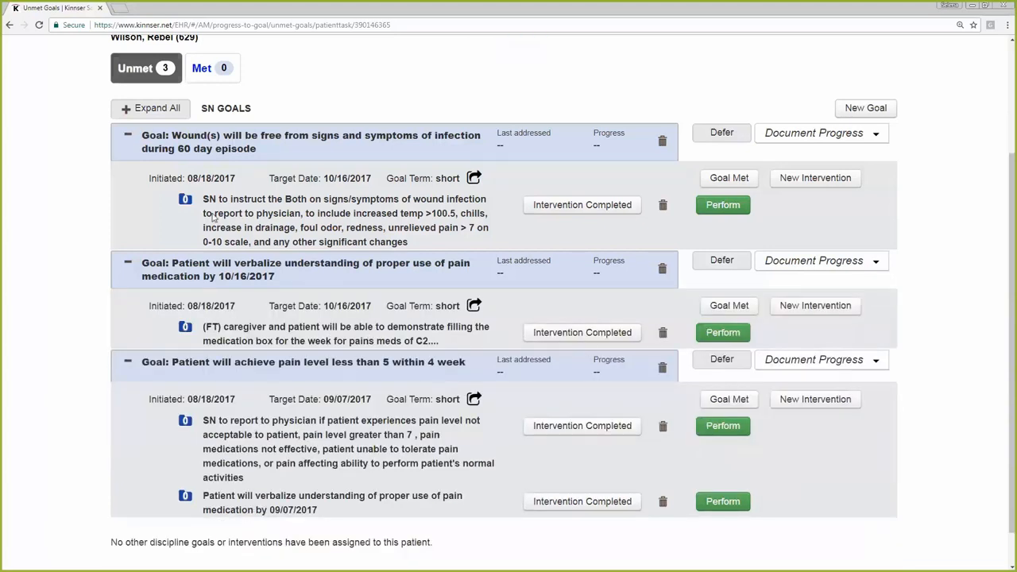
{"action": "left_click_drag", "start_coordinate": [216, 326], "coordinate": [204, 326]}
{"action": "left_click", "coordinate": [967, 301]}
{"action": "scroll", "coordinate": [957, 292], "scroll_direction": "up", "scroll_amount": 2}
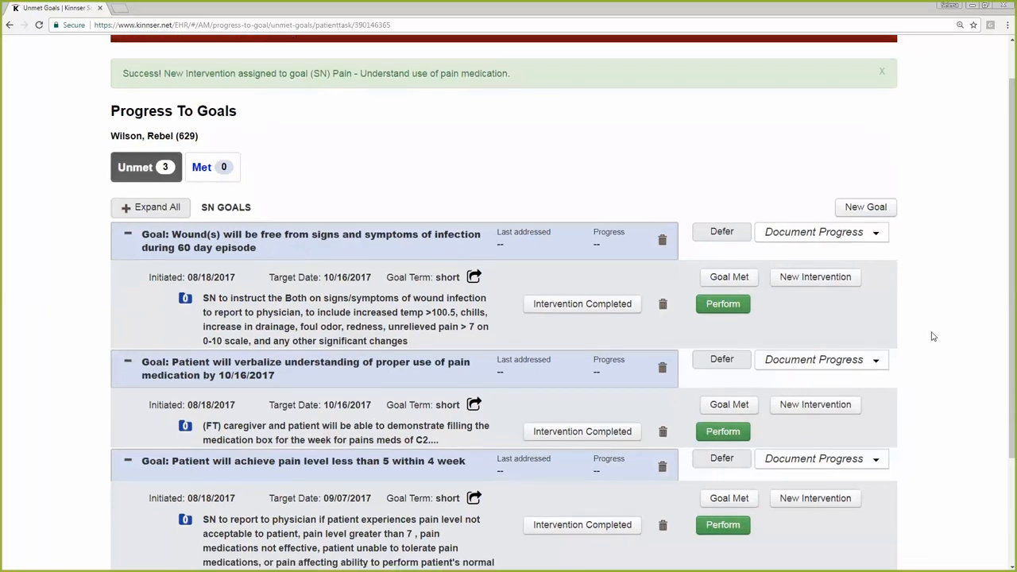
Start performing the 09/07/2017 medication understanding intervention on both Patient and Caregiver, with the result Needs Reinforcement
{"action": "scroll", "coordinate": [752, 347], "scroll_direction": "down", "scroll_amount": 2}
{"action": "scroll", "coordinate": [752, 347], "scroll_direction": "down", "scroll_amount": 1}
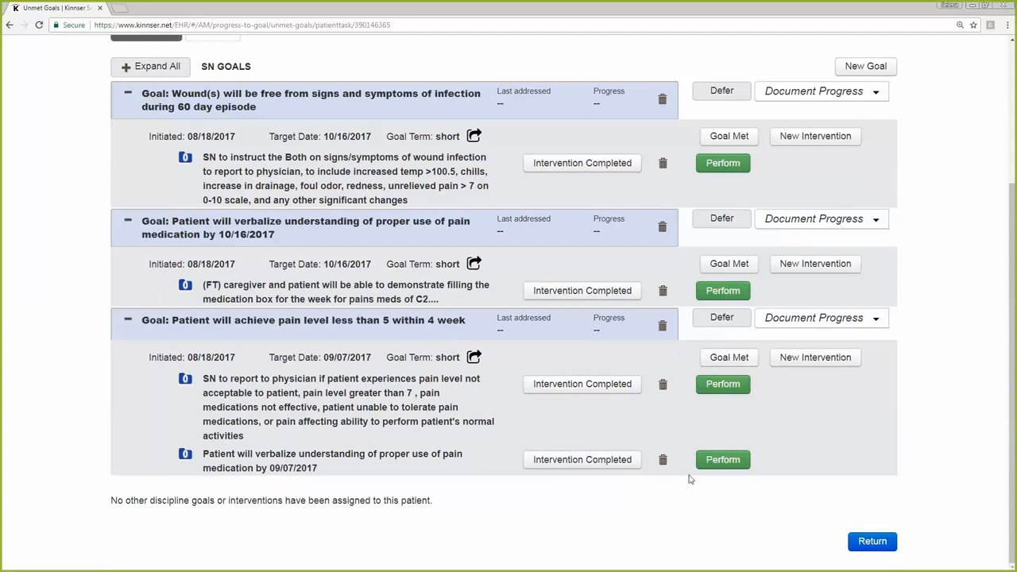
{"action": "left_click", "coordinate": [723, 460]}
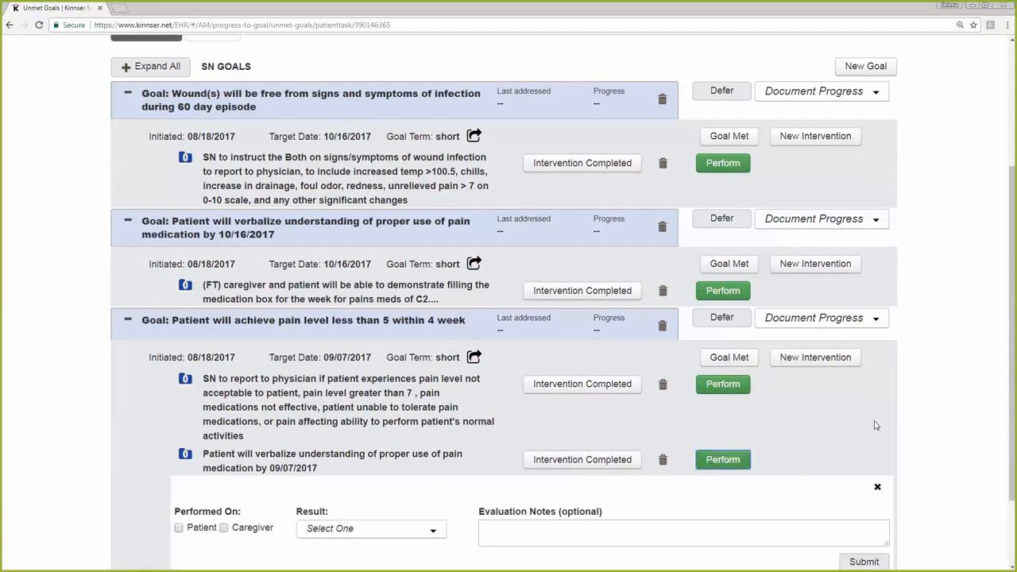
{"action": "scroll", "coordinate": [930, 397], "scroll_direction": "down", "scroll_amount": 2}
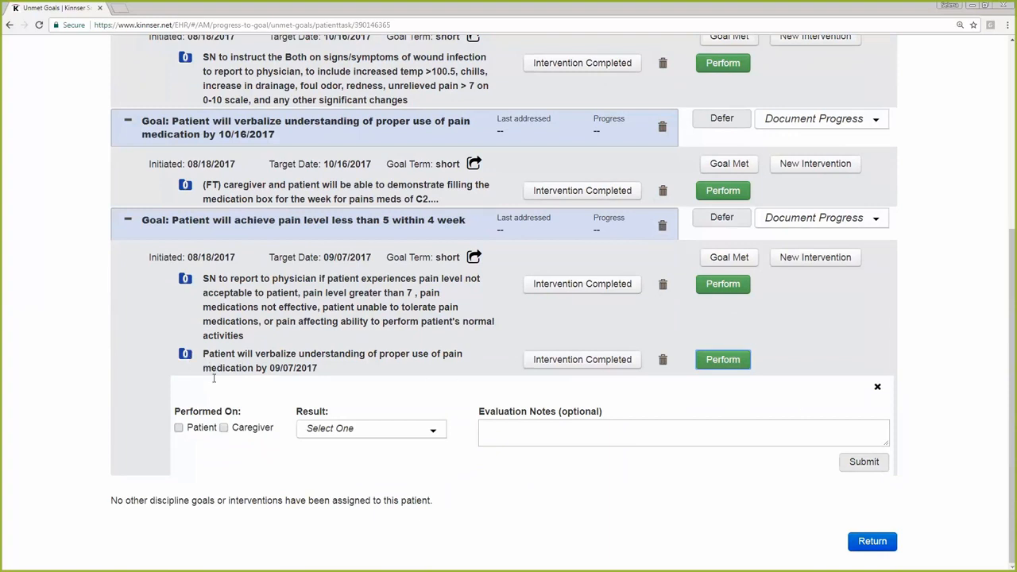
{"action": "left_click_drag", "start_coordinate": [245, 419], "coordinate": [173, 415]}
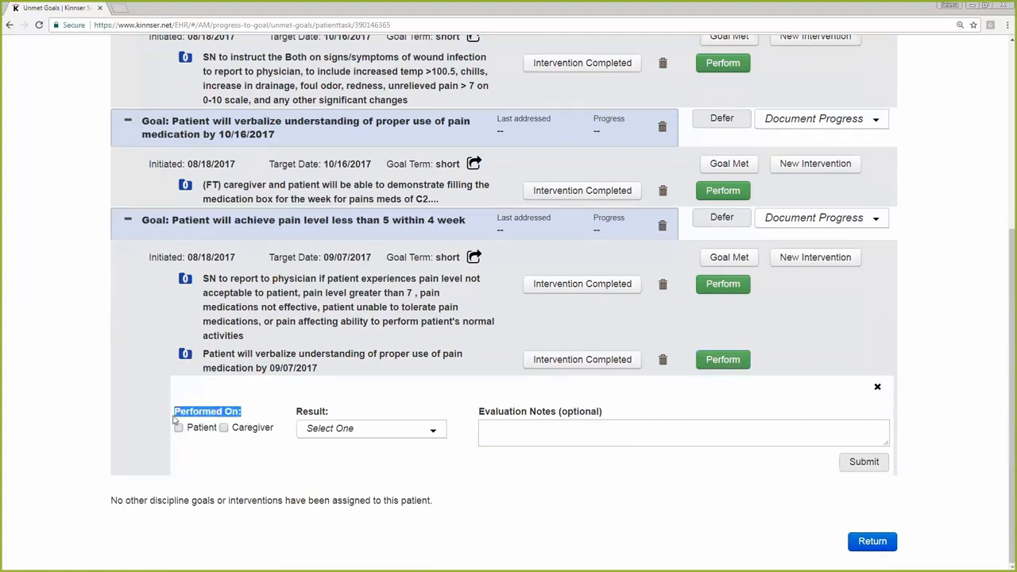
{"action": "left_click", "coordinate": [178, 430]}
{"action": "left_click", "coordinate": [224, 428]}
{"action": "left_click", "coordinate": [399, 436]}
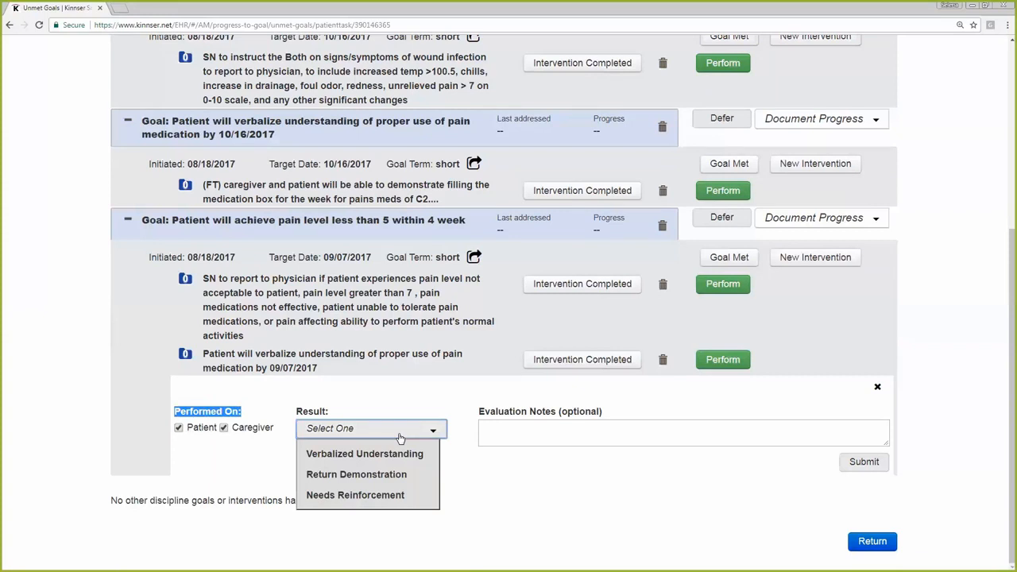
{"action": "left_click", "coordinate": [399, 495]}
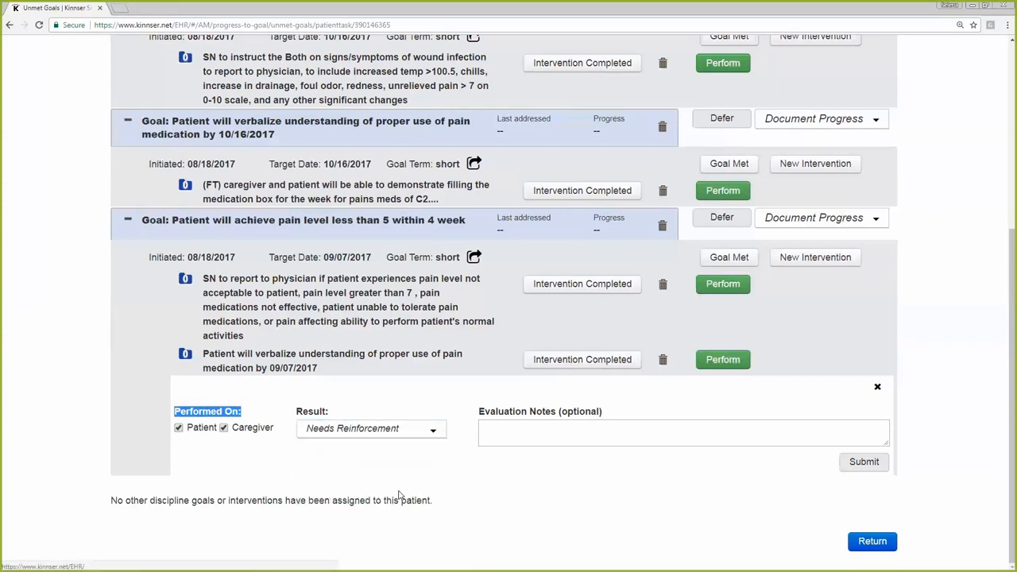
Add the evaluation note "will continue to work with both pt and cgiver for medication use" and submit the performed intervention
{"action": "left_click", "coordinate": [484, 430]}
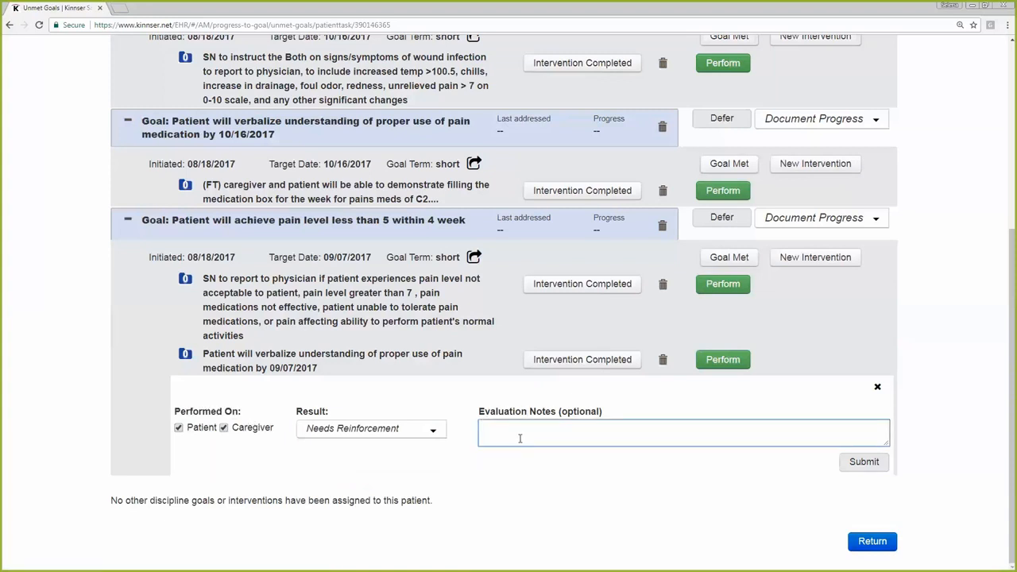
{"action": "type", "text": "will continue to work with bo"}
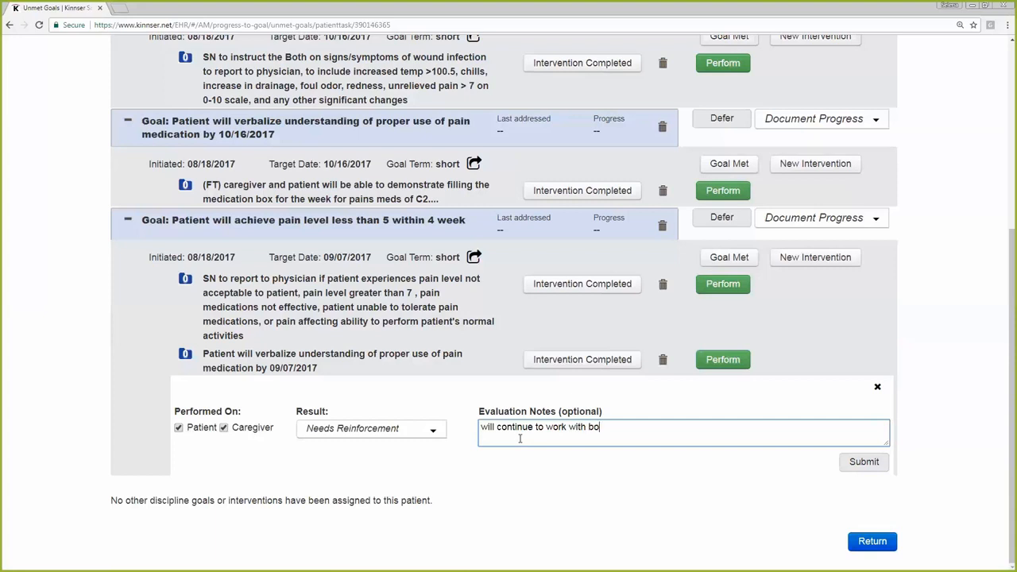
{"action": "type", "text": "th pt and cgiver for medication usa"}
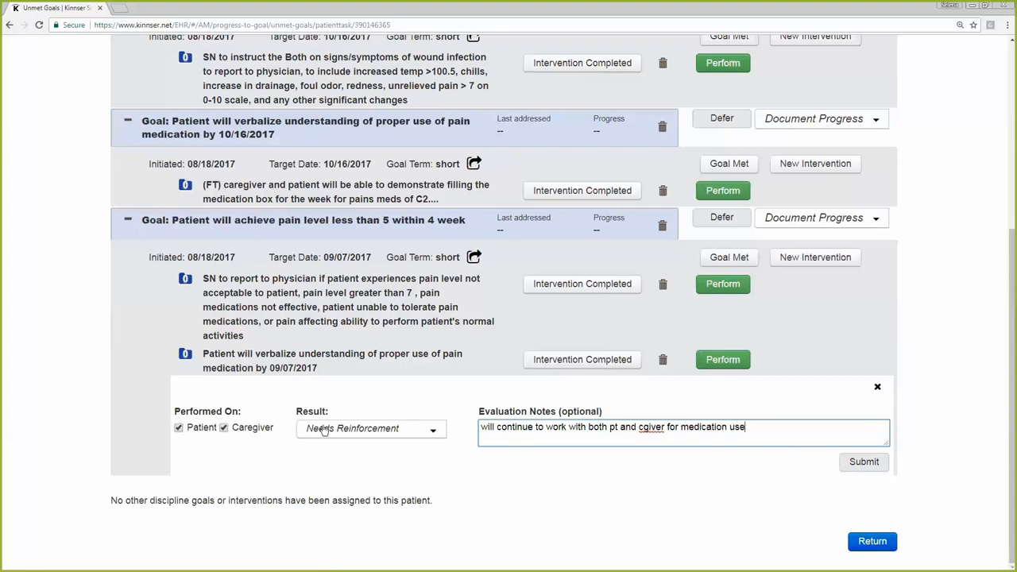
{"action": "left_click_drag", "start_coordinate": [612, 414], "coordinate": [563, 409]}
{"action": "left_click", "coordinate": [624, 414]}
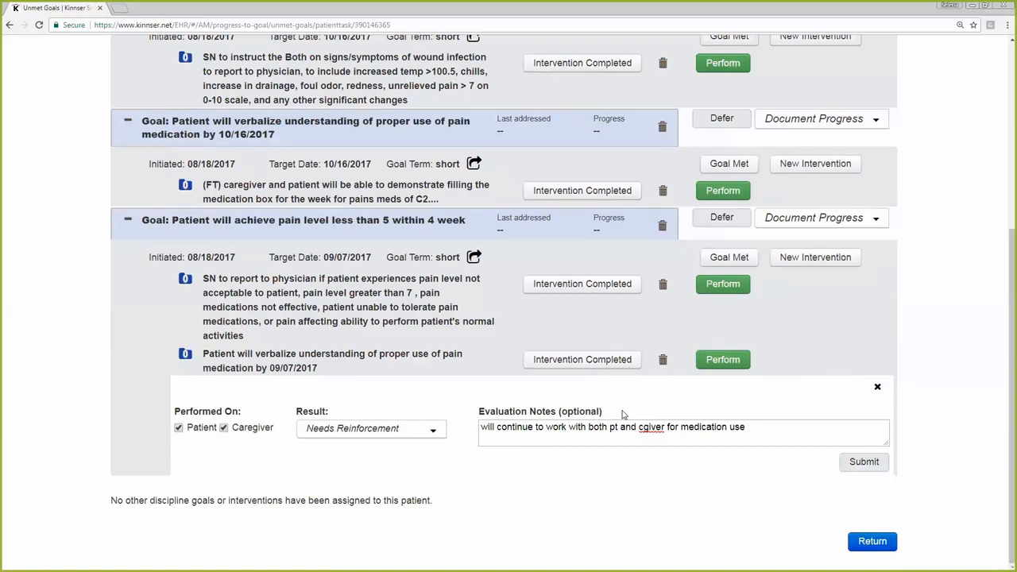
{"action": "left_click", "coordinate": [862, 462]}
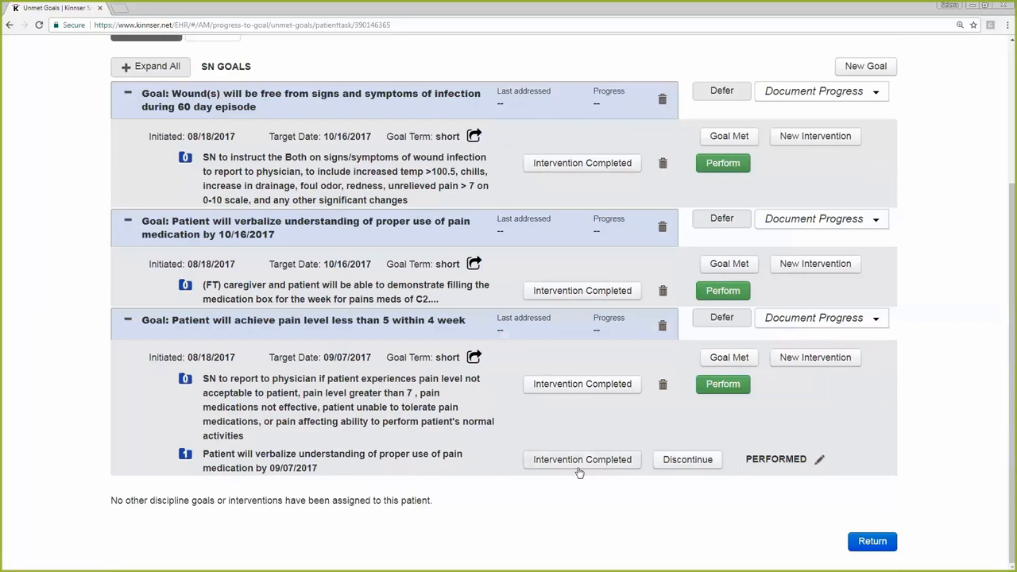
Reopen the performed entry of the medication understanding intervention to view its saved details, and close it unchanged
{"action": "left_click", "coordinate": [820, 461]}
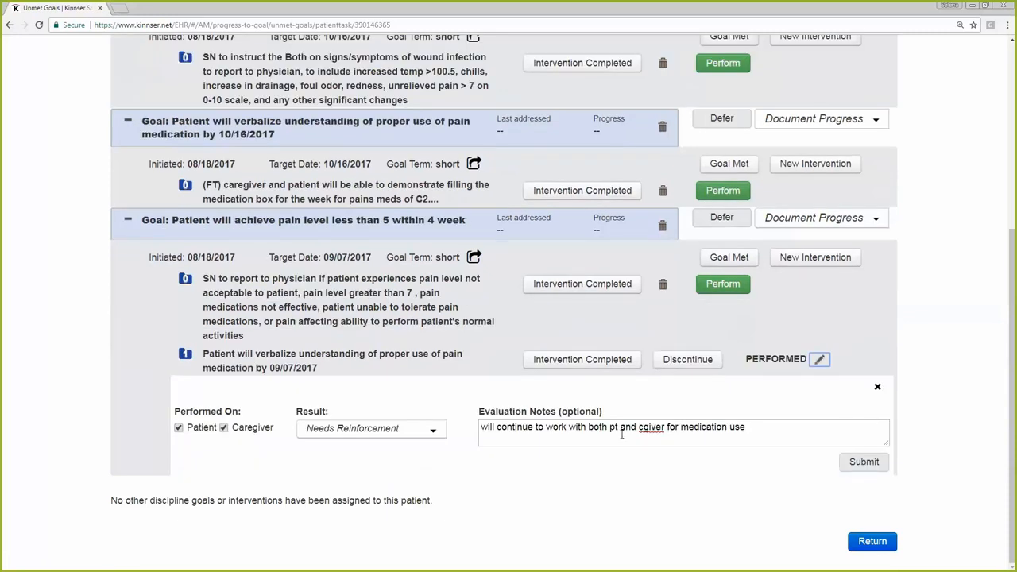
{"action": "left_click", "coordinate": [752, 428]}
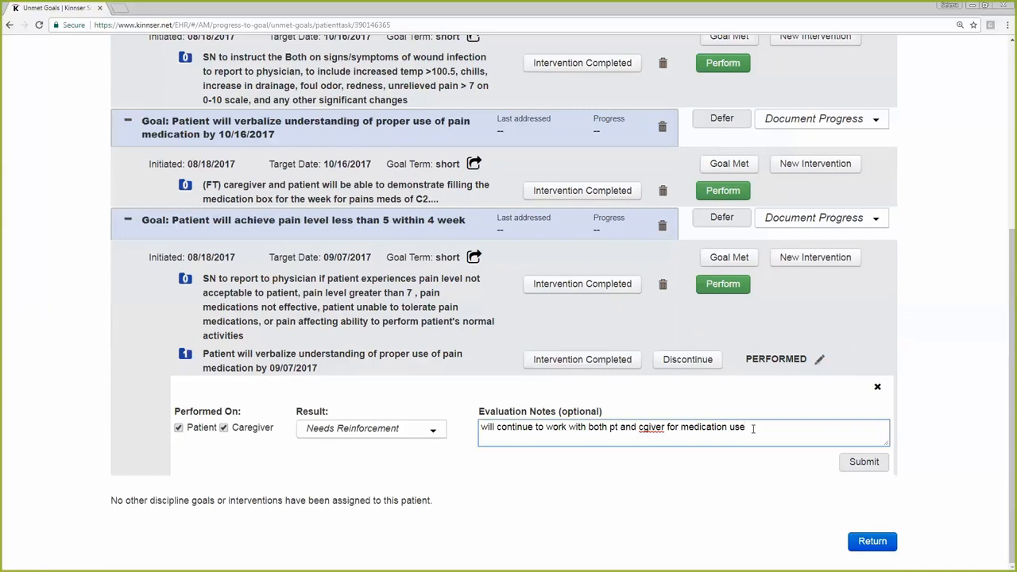
{"action": "left_click", "coordinate": [877, 387]}
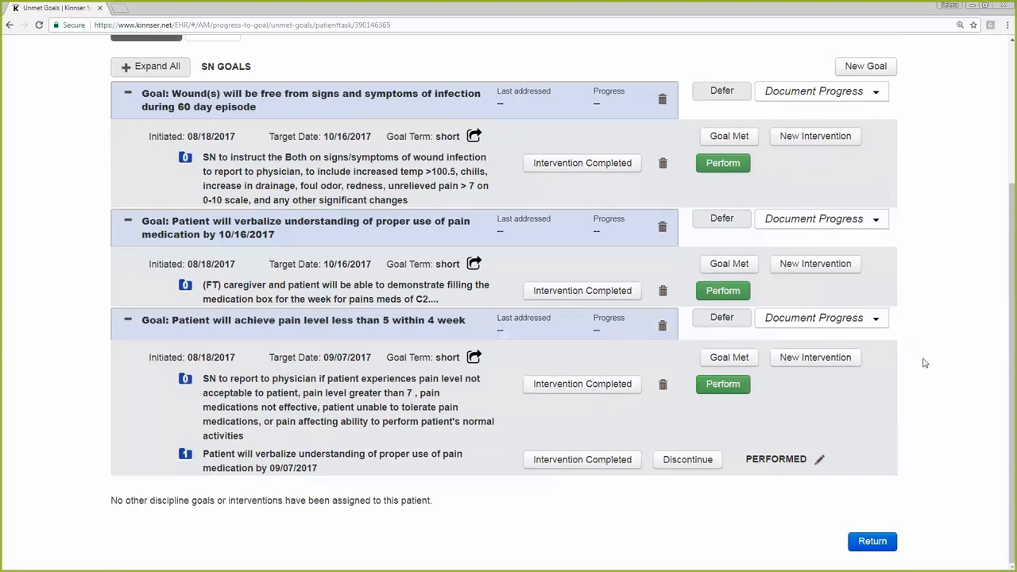
Return from the patient's goals to the OASIS-C2 assessment and go to the Hotbox
{"action": "scroll", "coordinate": [956, 353], "scroll_direction": "up", "scroll_amount": 3}
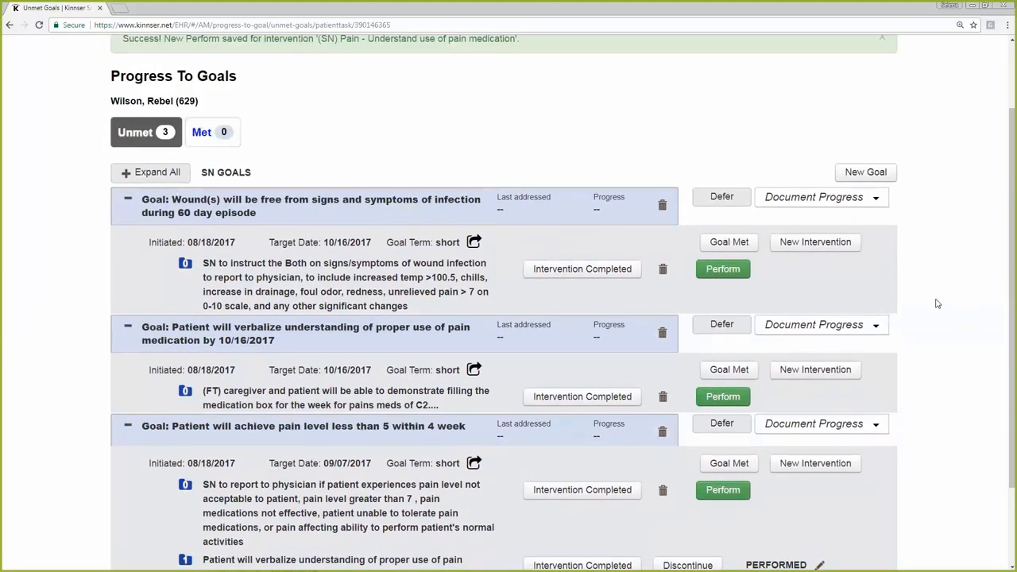
{"action": "scroll", "coordinate": [940, 301], "scroll_direction": "down", "scroll_amount": 3}
{"action": "scroll", "coordinate": [934, 382], "scroll_direction": "up", "scroll_amount": 5}
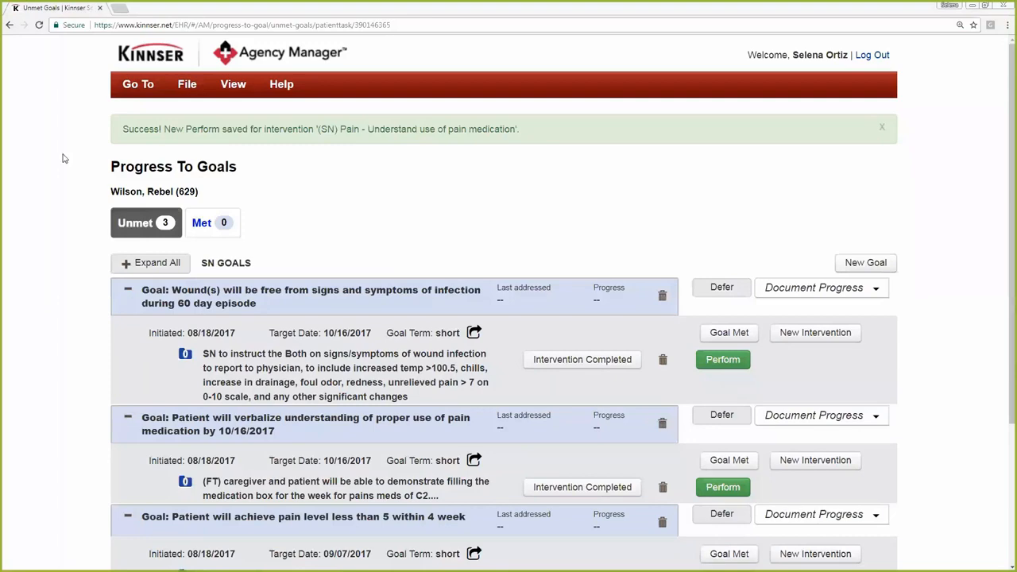
{"action": "scroll", "coordinate": [933, 334], "scroll_direction": "down", "scroll_amount": 5}
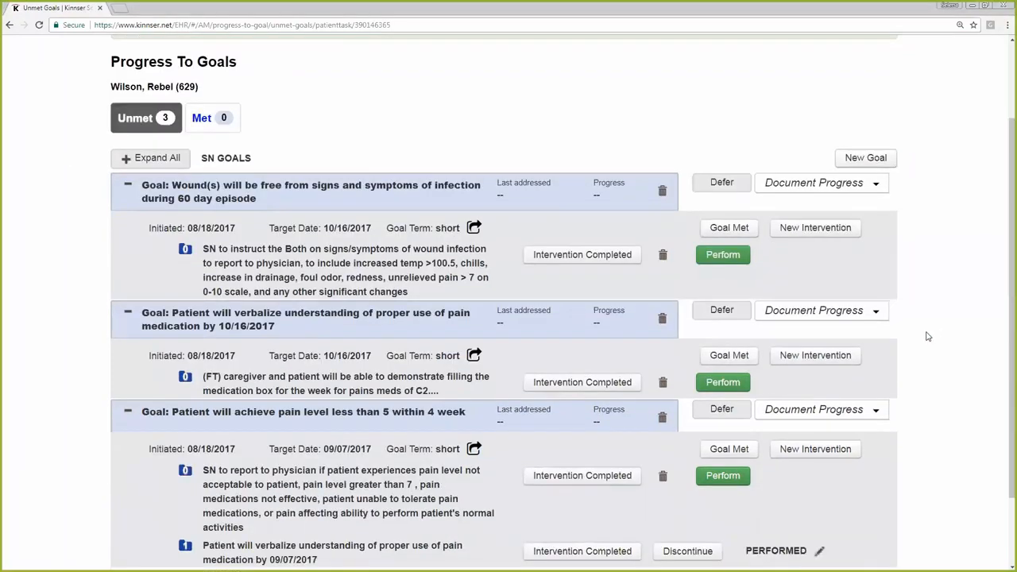
{"action": "left_click", "coordinate": [871, 541]}
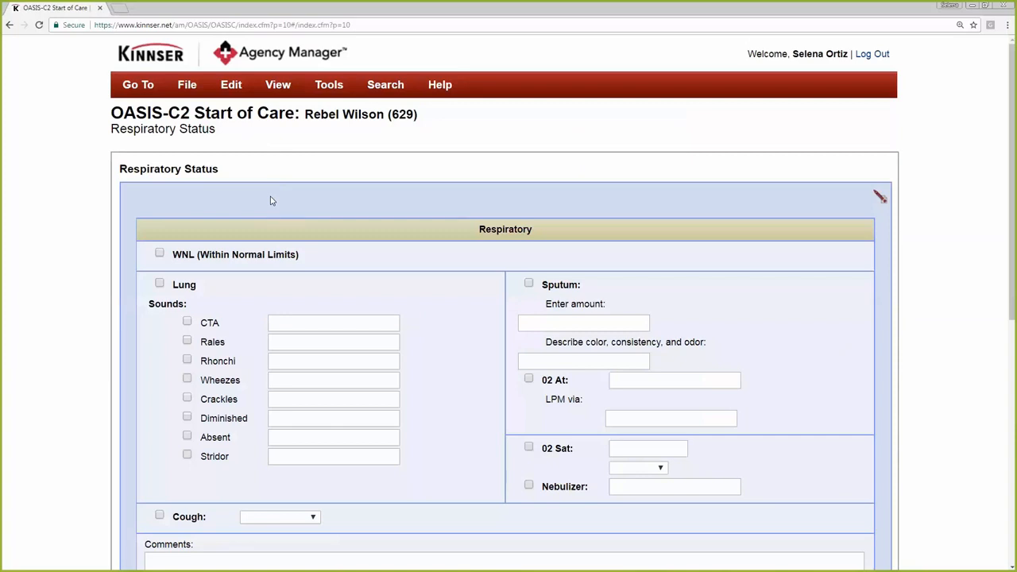
{"action": "left_click", "coordinate": [138, 89]}
{"action": "left_click", "coordinate": [146, 114]}
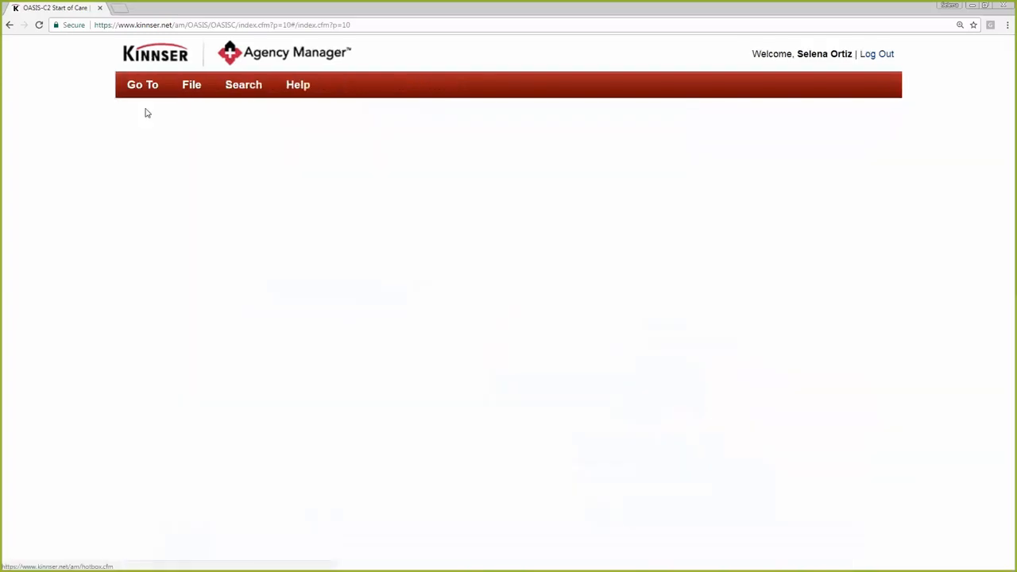
Filter the Hotbox by another patient's last name and open that patient's reopened OASIS-C2 Start of Care dated 08/02/2017
{"action": "left_click", "coordinate": [810, 389]}
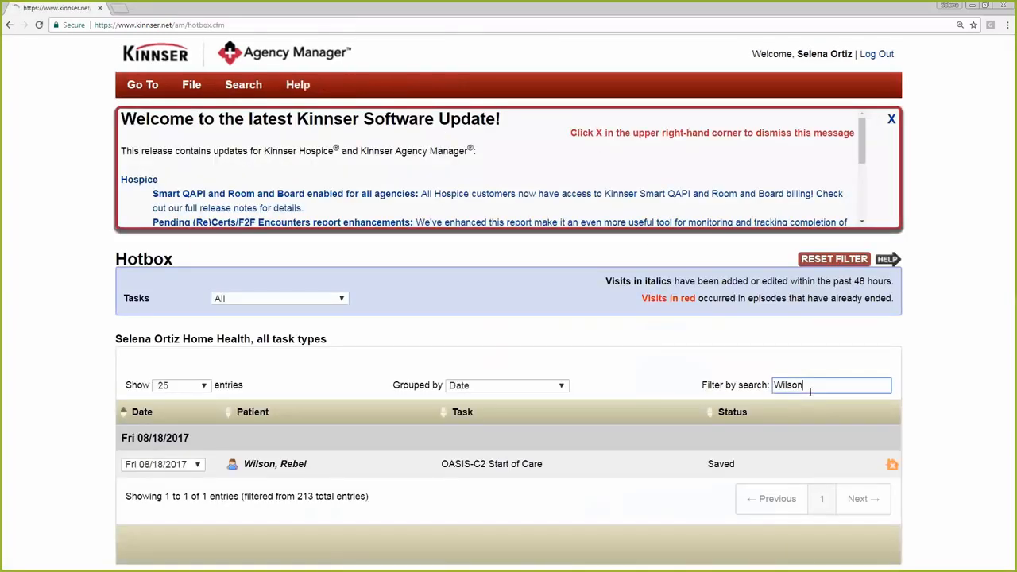
{"action": "key", "text": "ctrl+a"}
{"action": "type", "text": "marle"}
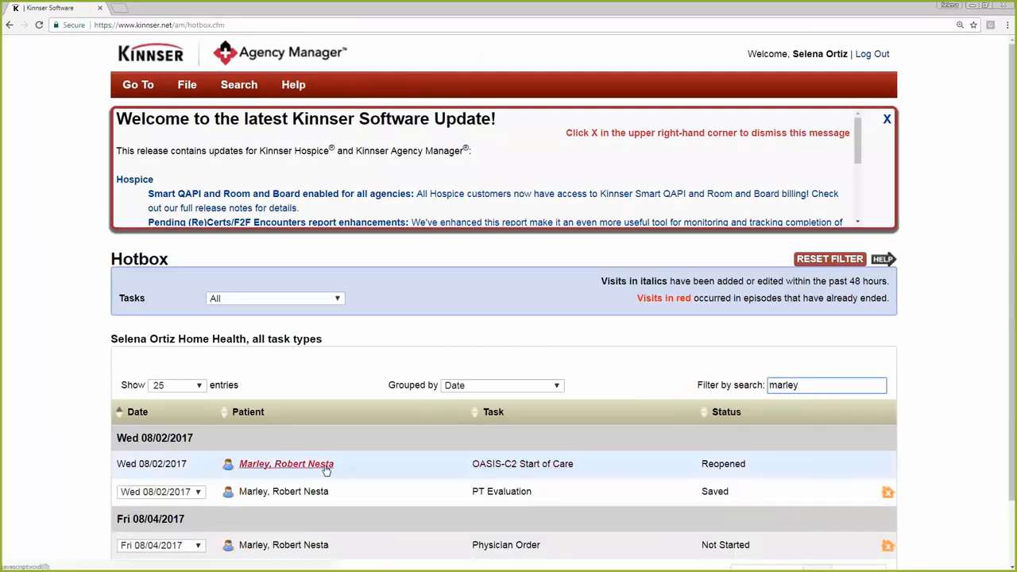
{"action": "left_click", "coordinate": [505, 470]}
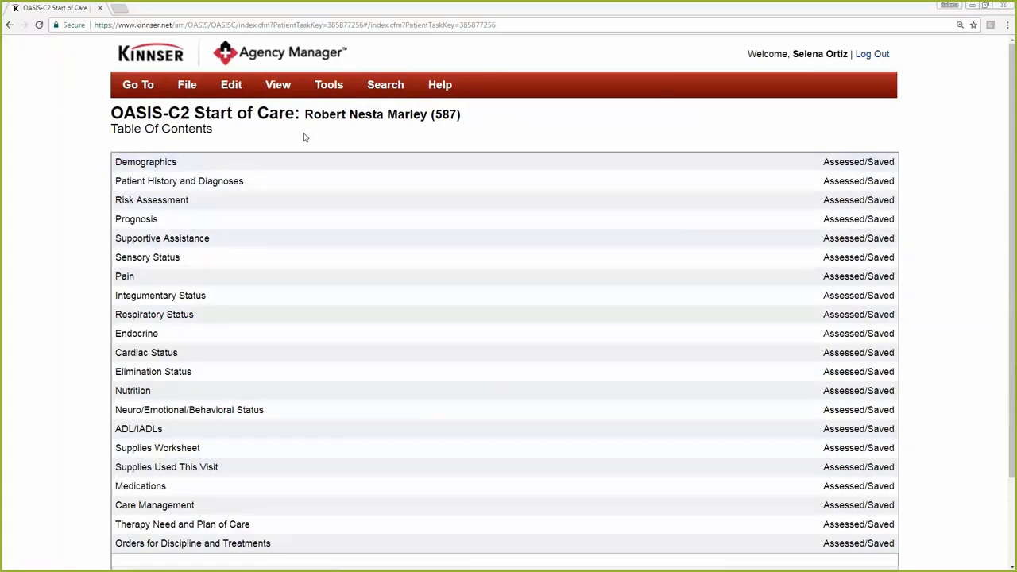
{"action": "scroll", "coordinate": [99, 245], "scroll_direction": "down", "scroll_amount": 2}
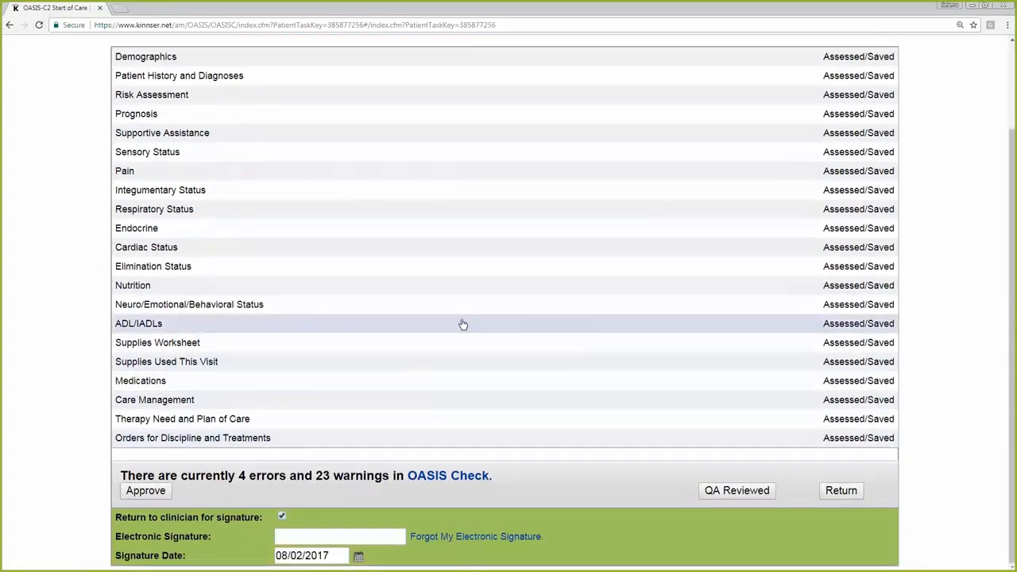
{"action": "scroll", "coordinate": [460, 323], "scroll_direction": "up", "scroll_amount": 2}
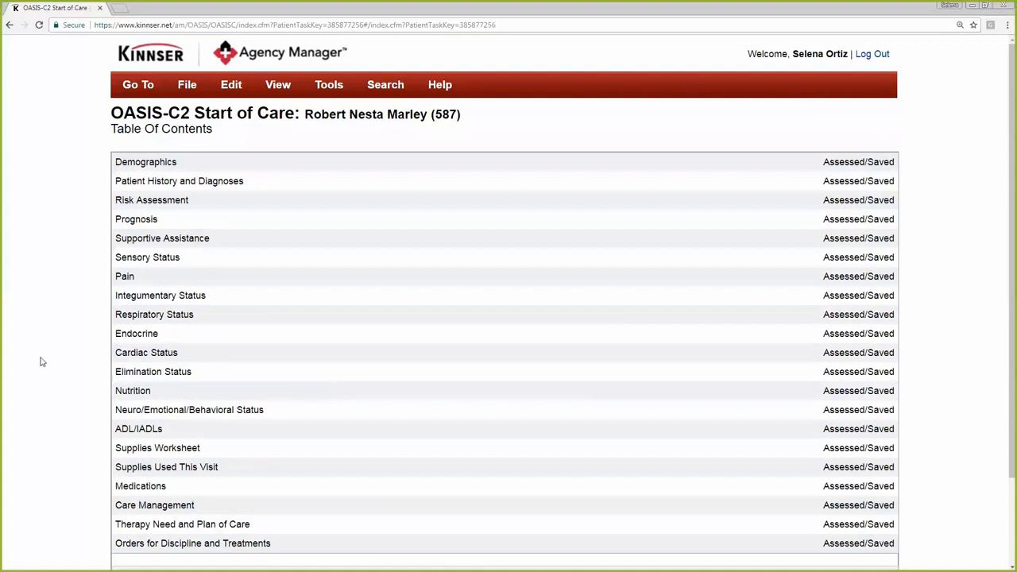
{"action": "scroll", "coordinate": [40, 317], "scroll_direction": "down", "scroll_amount": 2}
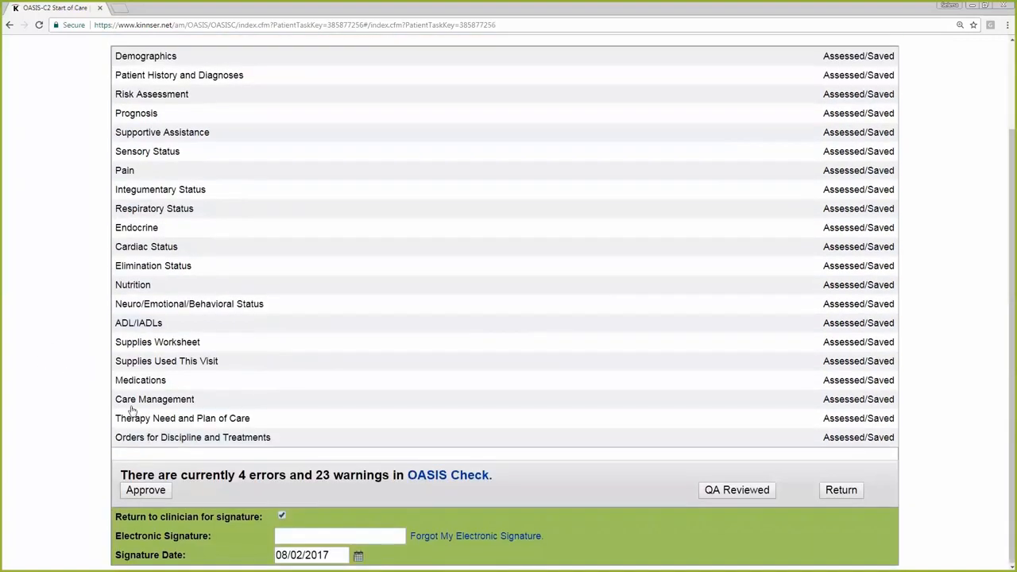
Open Orders for Discipline and Treatments in the assessment and examine the frequency, skilled intervention, and Goals and Interventions sections
{"action": "left_click", "coordinate": [218, 438]}
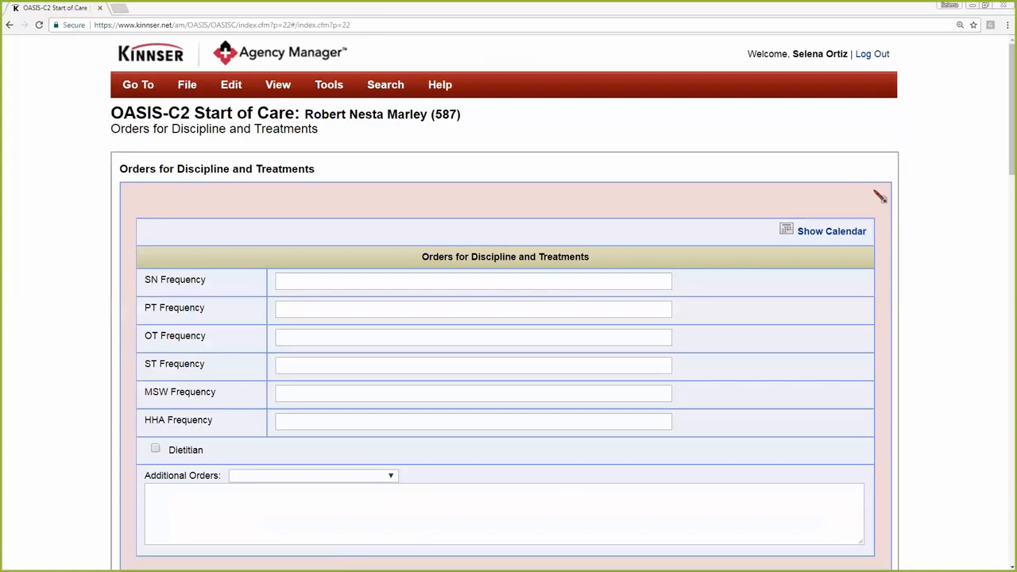
{"action": "scroll", "coordinate": [967, 302], "scroll_direction": "down", "scroll_amount": 2}
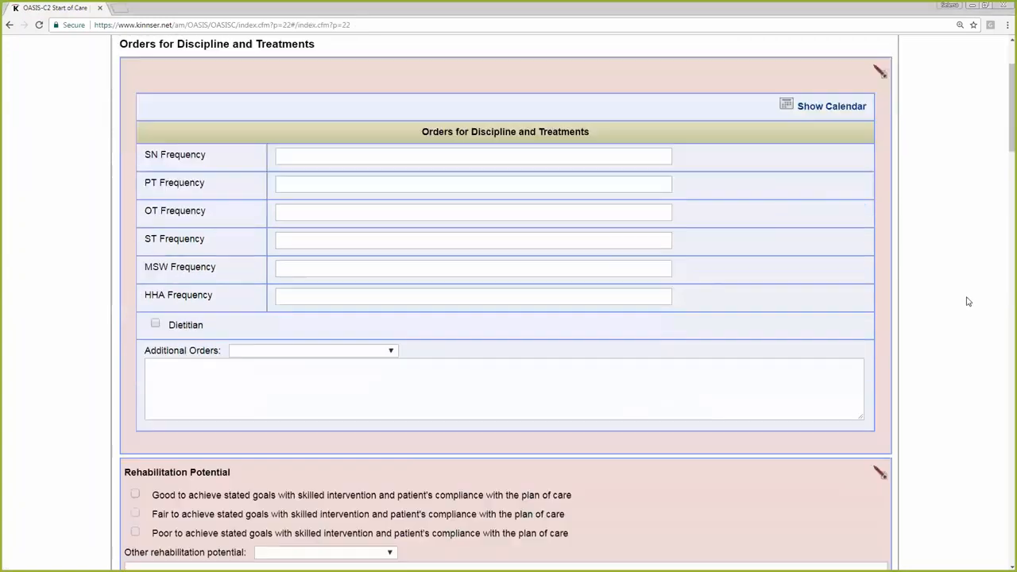
{"action": "scroll", "coordinate": [967, 302], "scroll_direction": "down", "scroll_amount": 10}
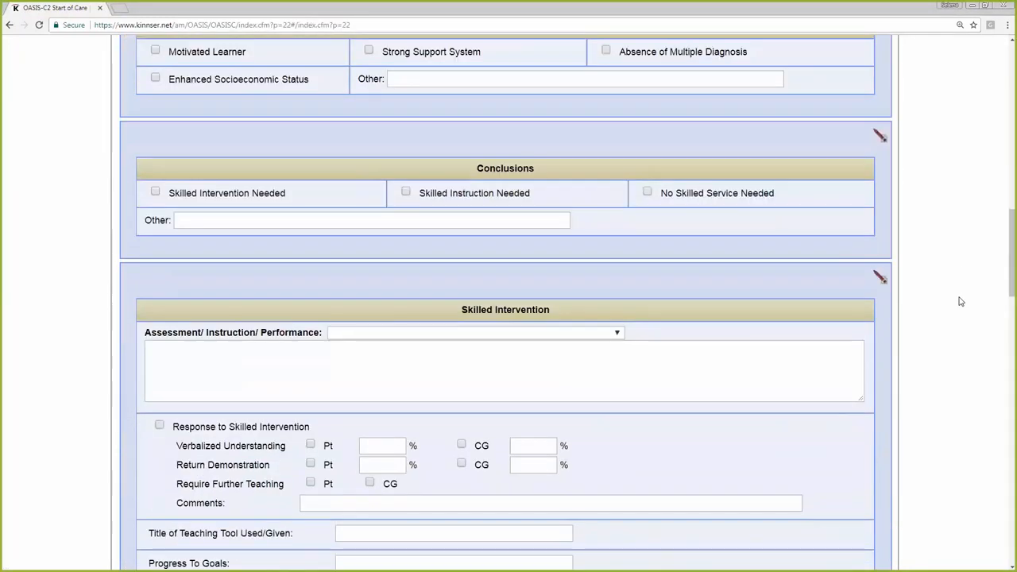
{"action": "scroll", "coordinate": [960, 302], "scroll_direction": "down", "scroll_amount": 10}
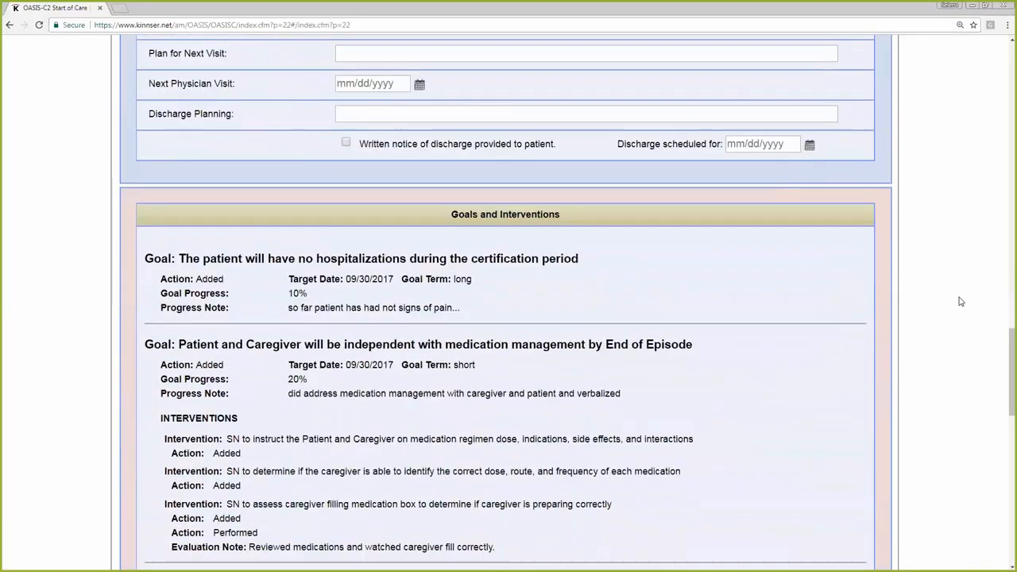
{"action": "scroll", "coordinate": [960, 302], "scroll_direction": "down", "scroll_amount": 2}
{"action": "scroll", "coordinate": [67, 293], "scroll_direction": "down", "scroll_amount": 1}
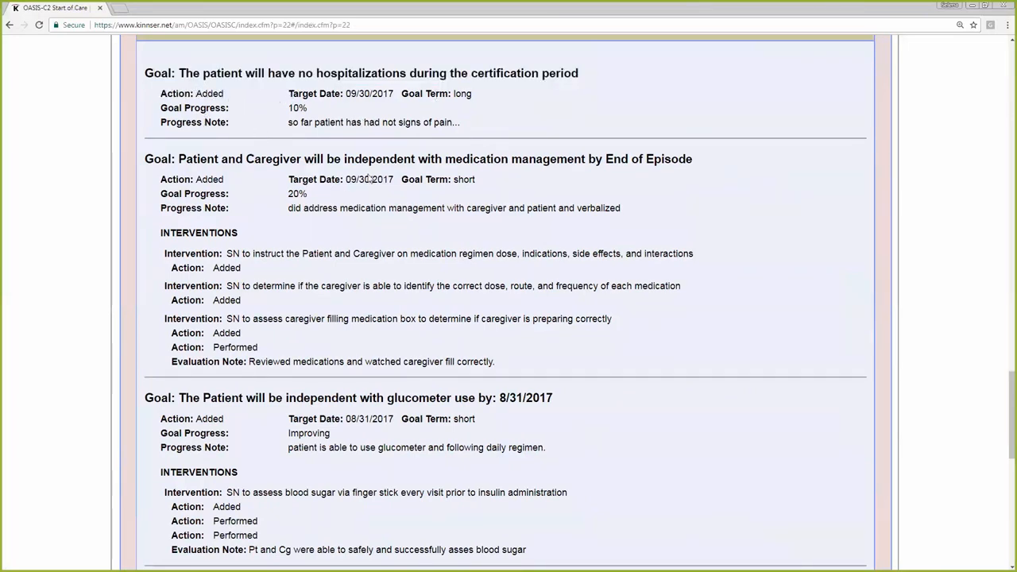
{"action": "scroll", "coordinate": [258, 230], "scroll_direction": "down", "scroll_amount": 3}
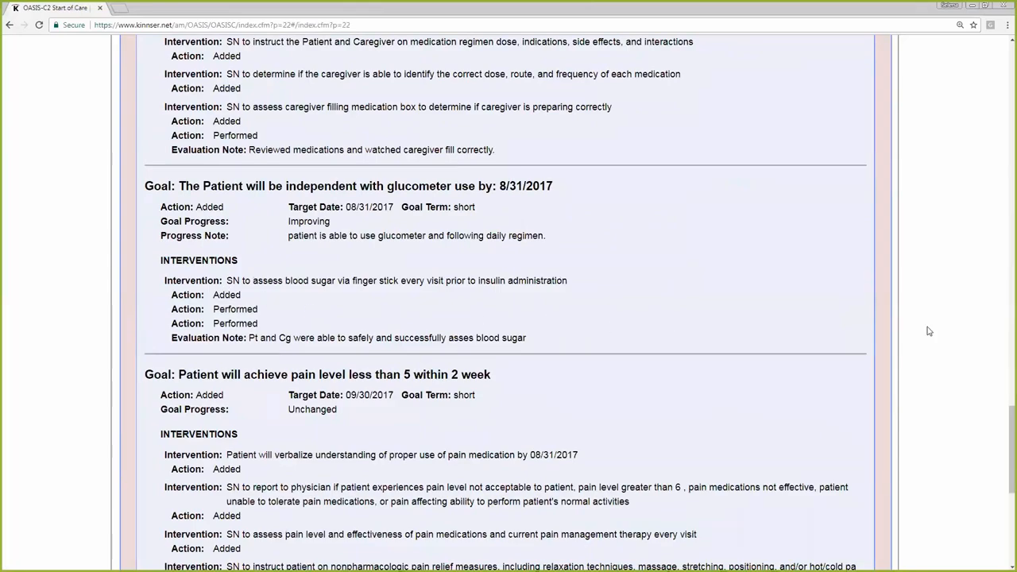
{"action": "scroll", "coordinate": [681, 368], "scroll_direction": "down", "scroll_amount": 5}
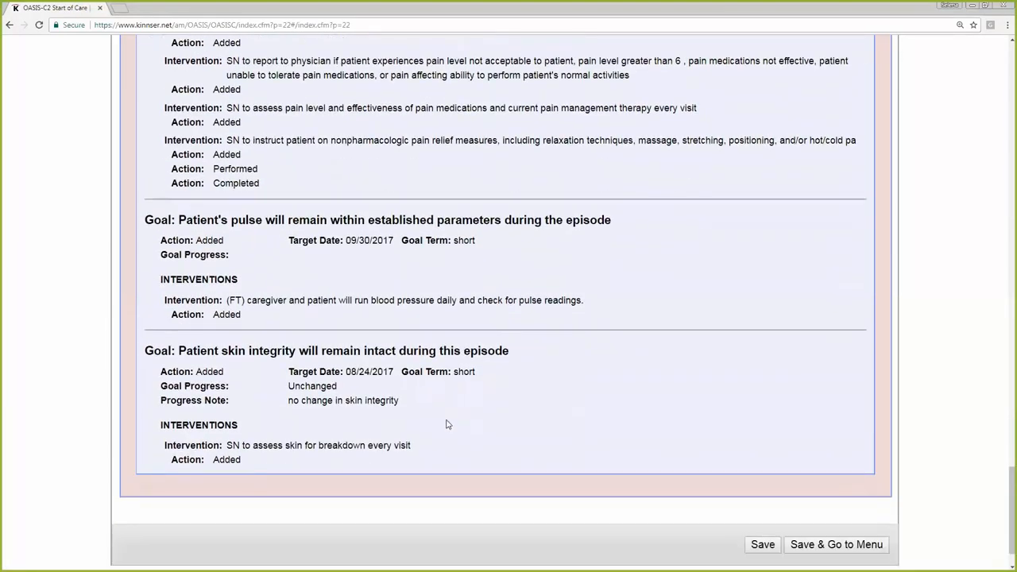
{"action": "scroll", "coordinate": [403, 411], "scroll_direction": "up", "scroll_amount": 10}
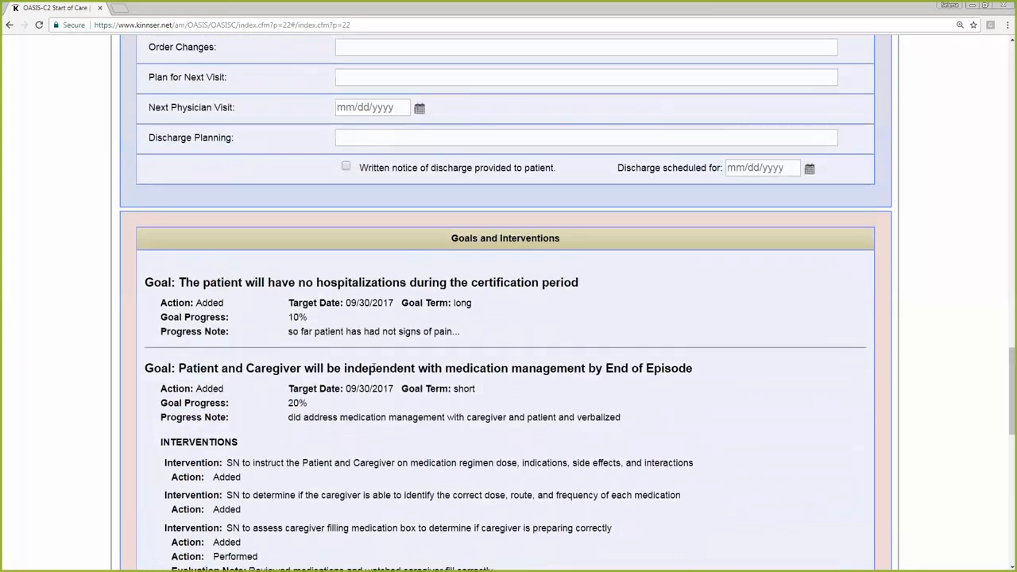
{"action": "scroll", "coordinate": [221, 330], "scroll_direction": "up", "scroll_amount": 7}
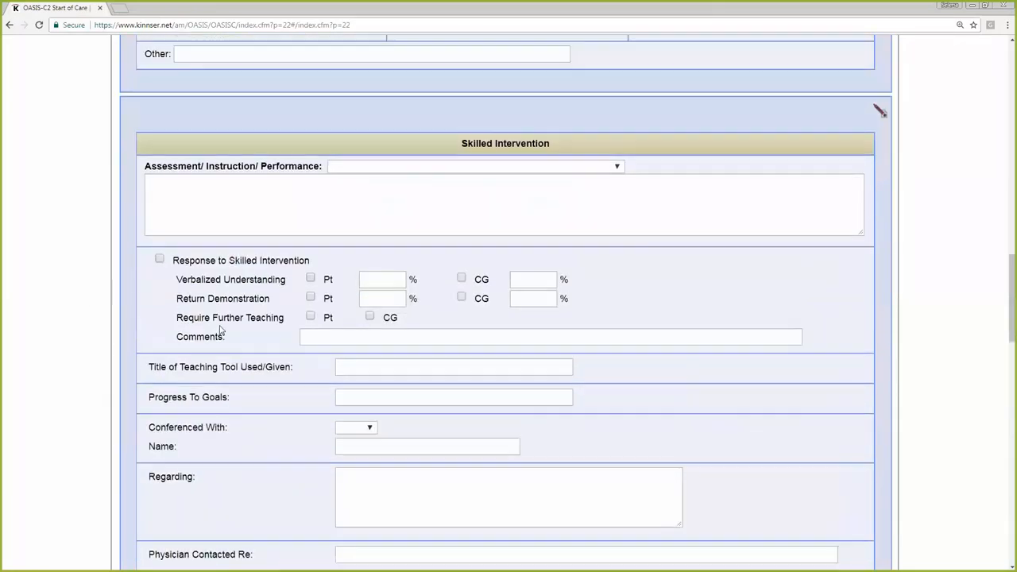
{"action": "scroll", "coordinate": [221, 330], "scroll_direction": "up", "scroll_amount": 15}
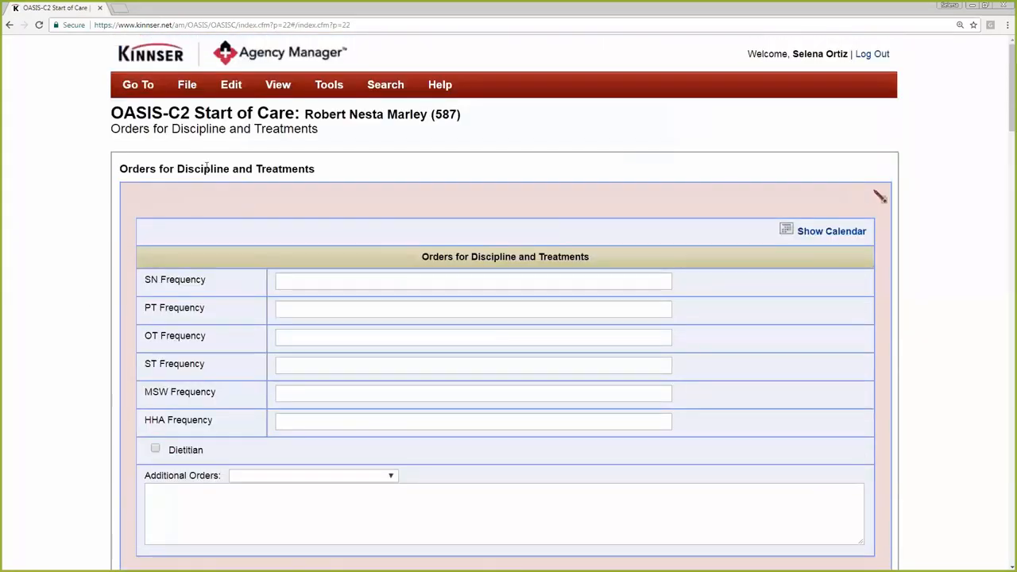
Switch to the Respiratory Status section of the assessment and go to its Goals and Interventions
{"action": "left_click", "coordinate": [231, 84]}
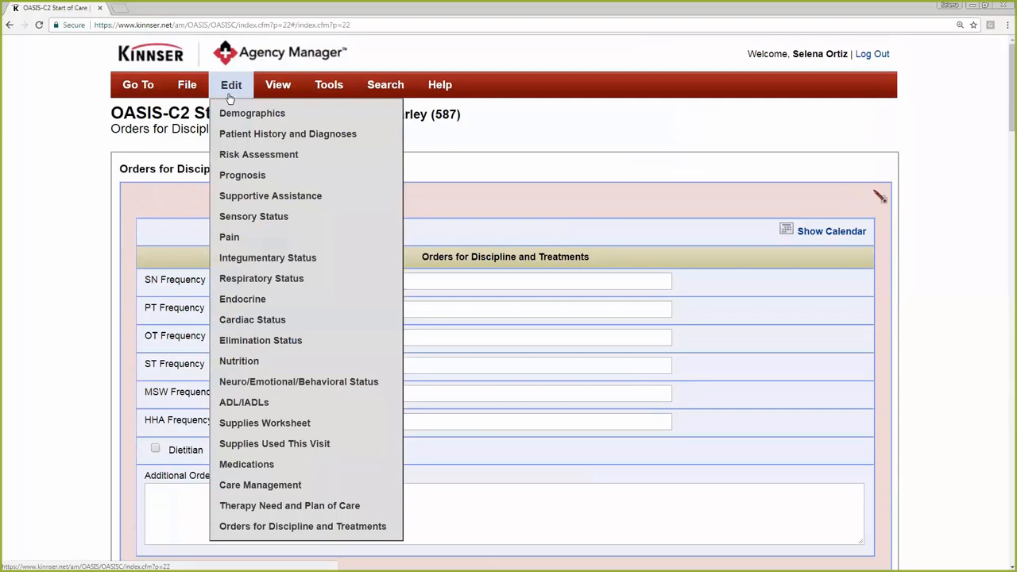
{"action": "left_click", "coordinate": [265, 279]}
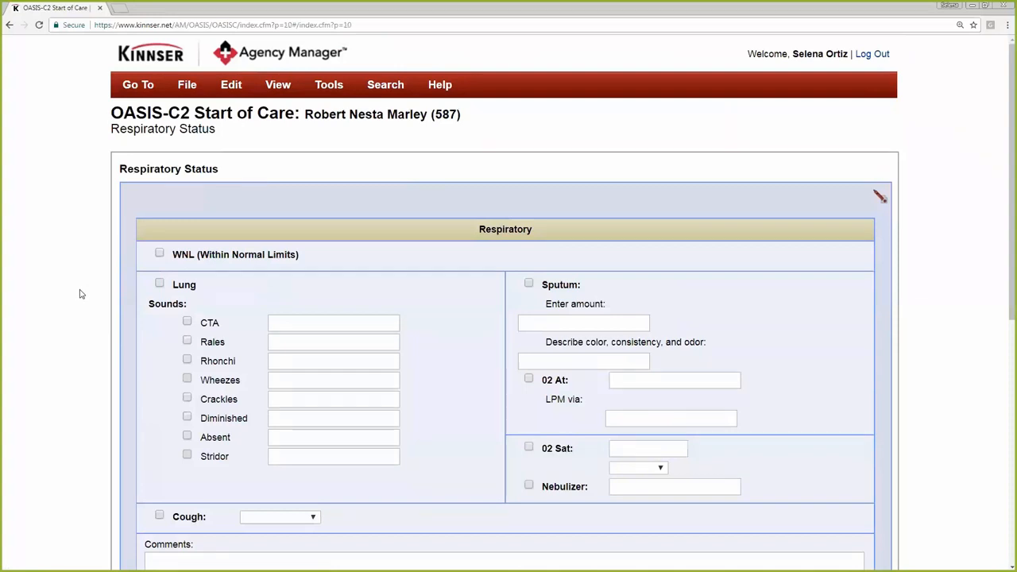
{"action": "mouse_move", "coordinate": [231, 86]}
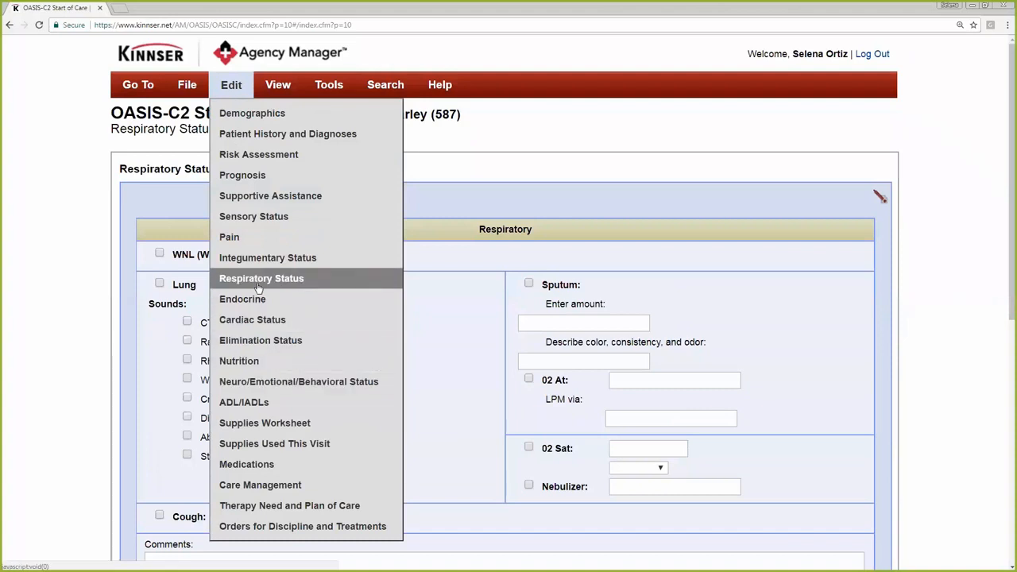
{"action": "scroll", "coordinate": [262, 324], "scroll_direction": "down", "scroll_amount": 6}
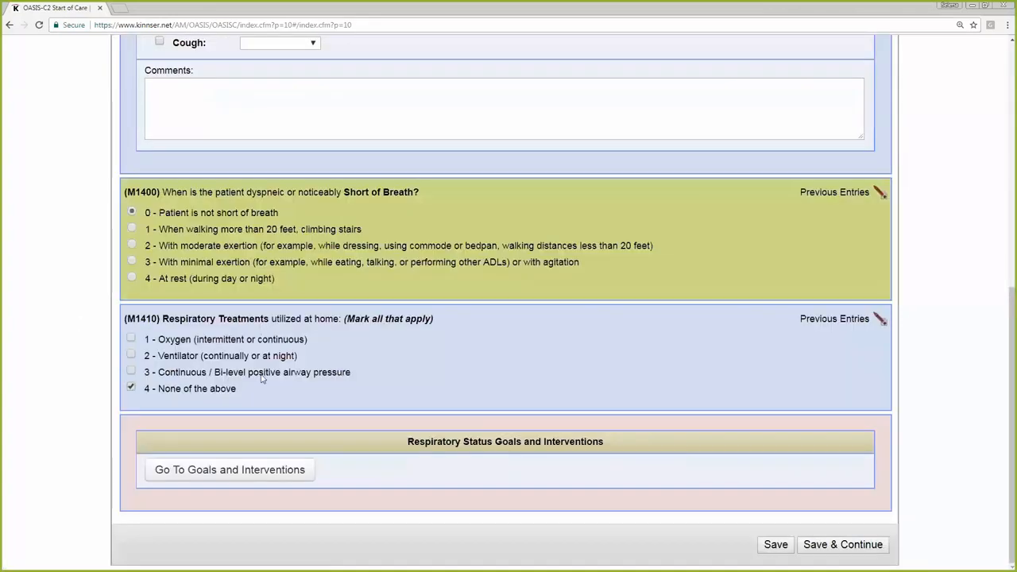
{"action": "left_click", "coordinate": [255, 471]}
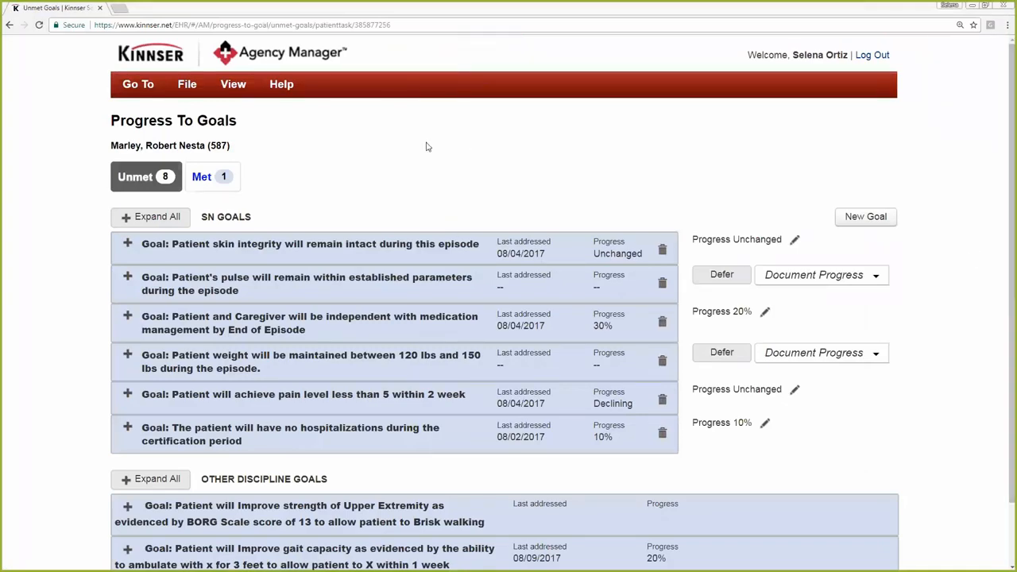
Start a new goal to view the problem types and selectable goals, and cancel without choosing one
{"action": "left_click", "coordinate": [855, 222]}
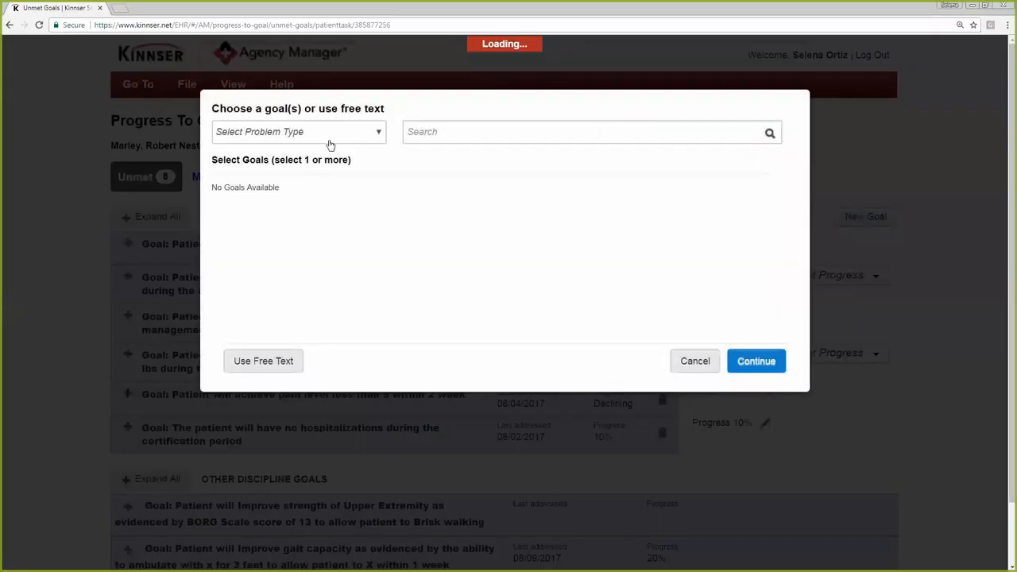
{"action": "left_click", "coordinate": [292, 142]}
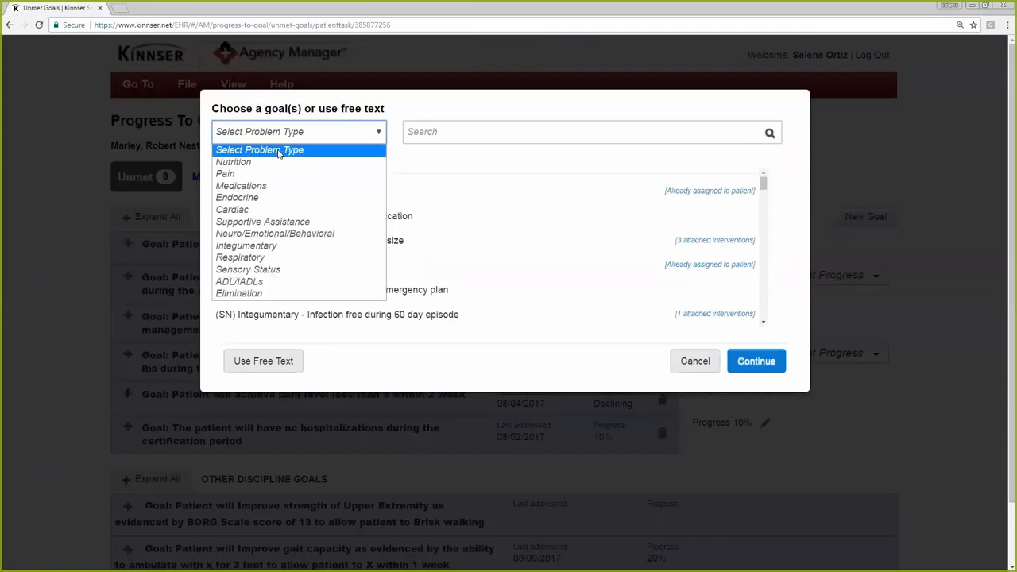
{"action": "left_click", "coordinate": [320, 151]}
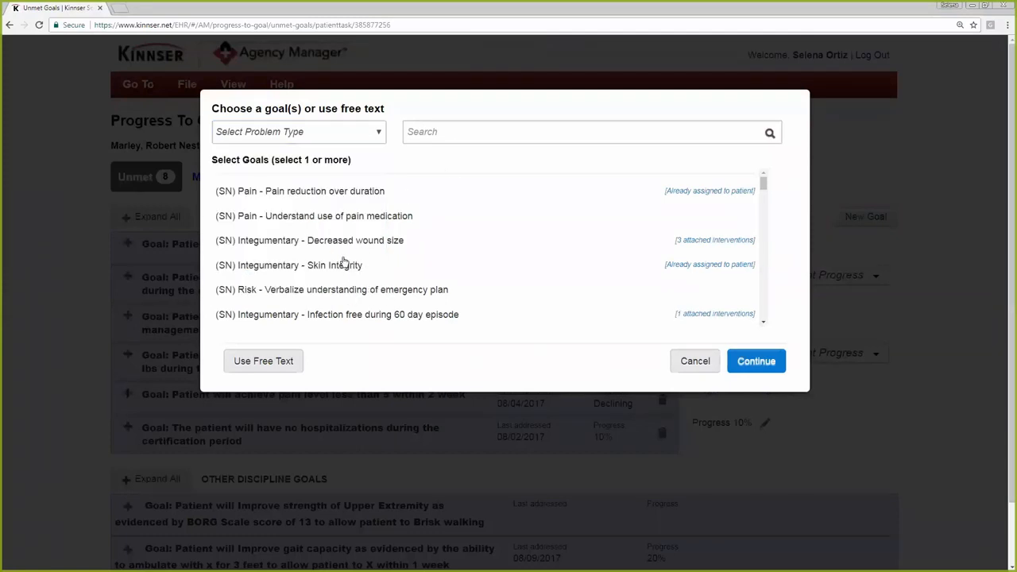
{"action": "left_click", "coordinate": [691, 362]}
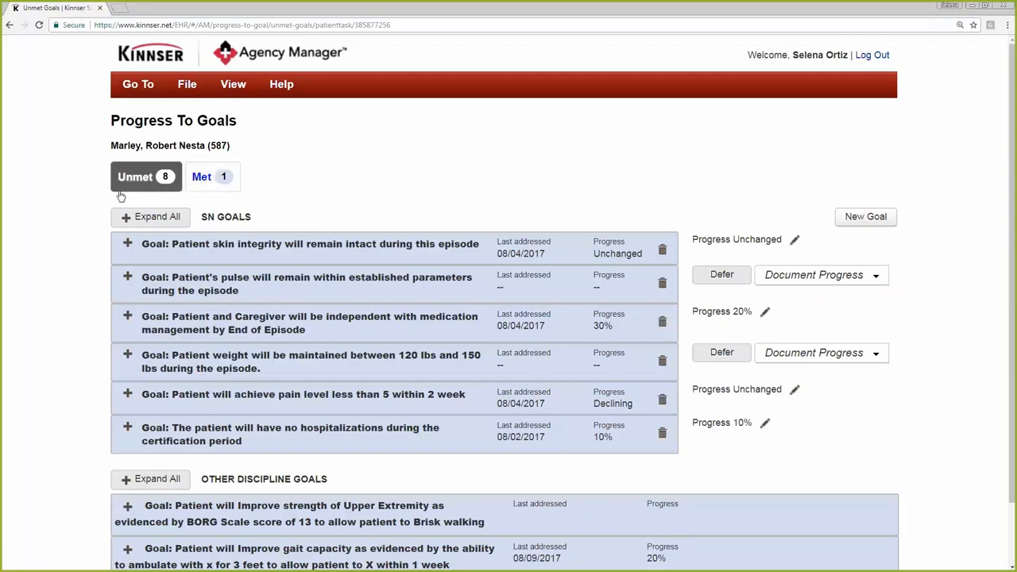
Examine the unmet SN Goals and Other Discipline Goals lists on the Progress To Goals page
{"action": "scroll", "coordinate": [39, 196], "scroll_direction": "down", "scroll_amount": 1}
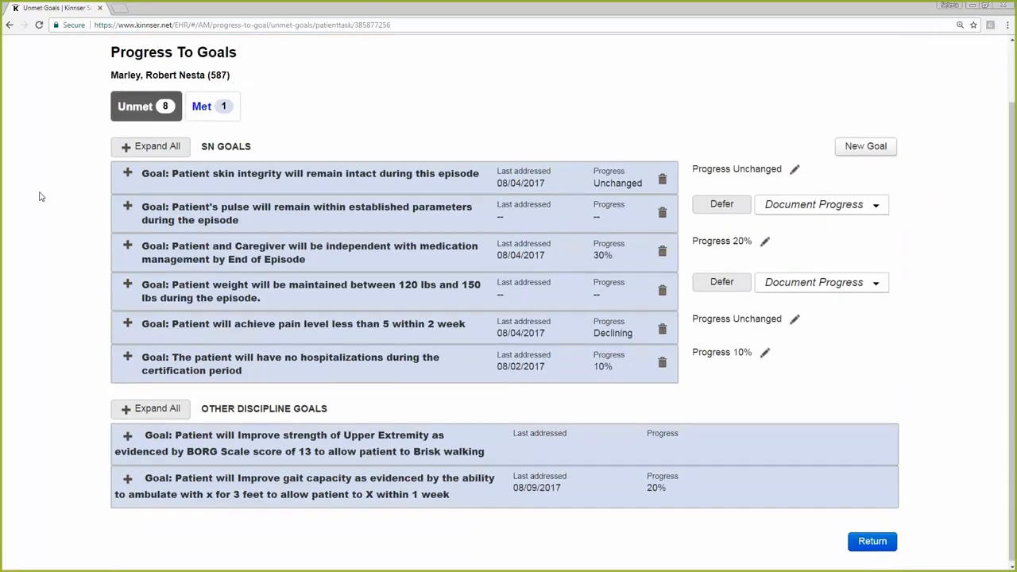
{"action": "left_click_drag", "start_coordinate": [262, 154], "coordinate": [207, 150]}
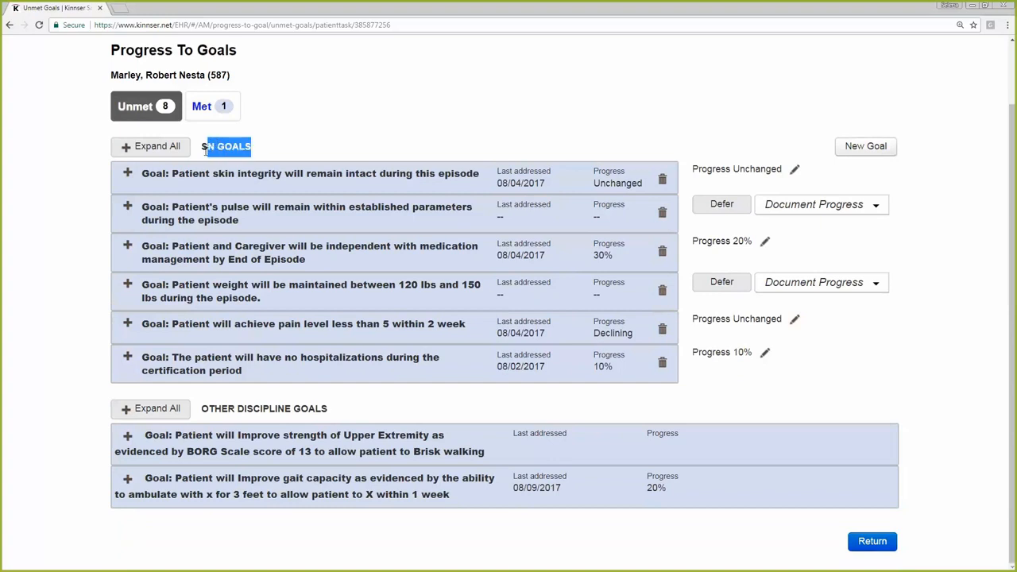
{"action": "left_click_drag", "start_coordinate": [330, 409], "coordinate": [208, 412]}
{"action": "left_click", "coordinate": [49, 426]}
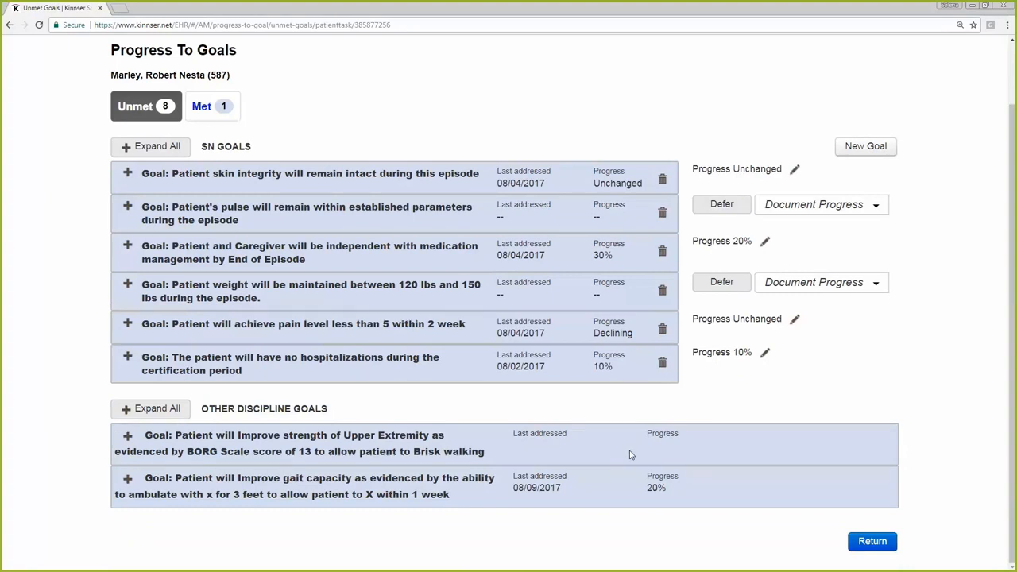
Expand the upper extremity strength and gait capacity goals under Other Discipline Goals to view their details, and collapse both
{"action": "left_click", "coordinate": [127, 436]}
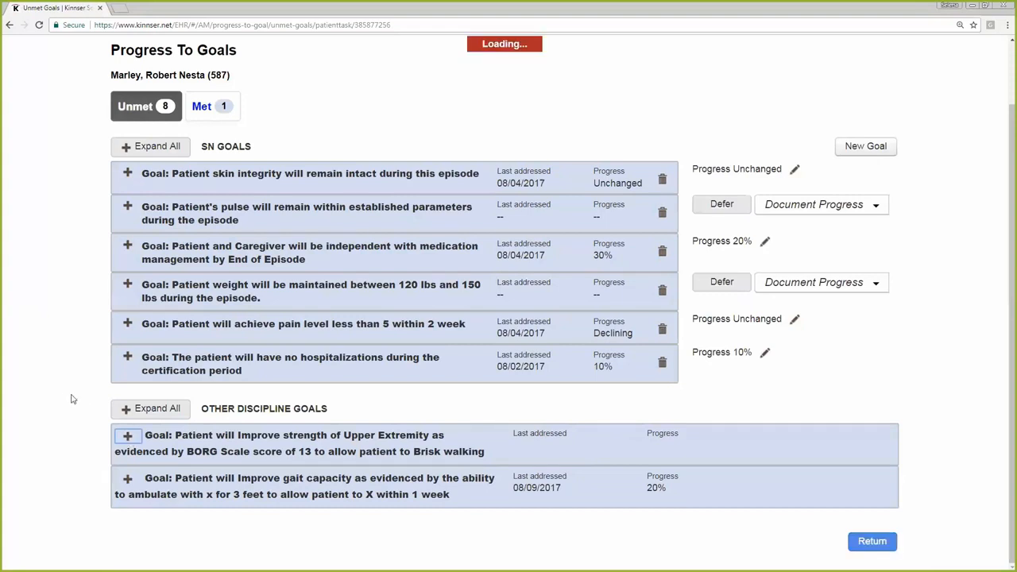
{"action": "scroll", "coordinate": [57, 388], "scroll_direction": "down", "scroll_amount": 1}
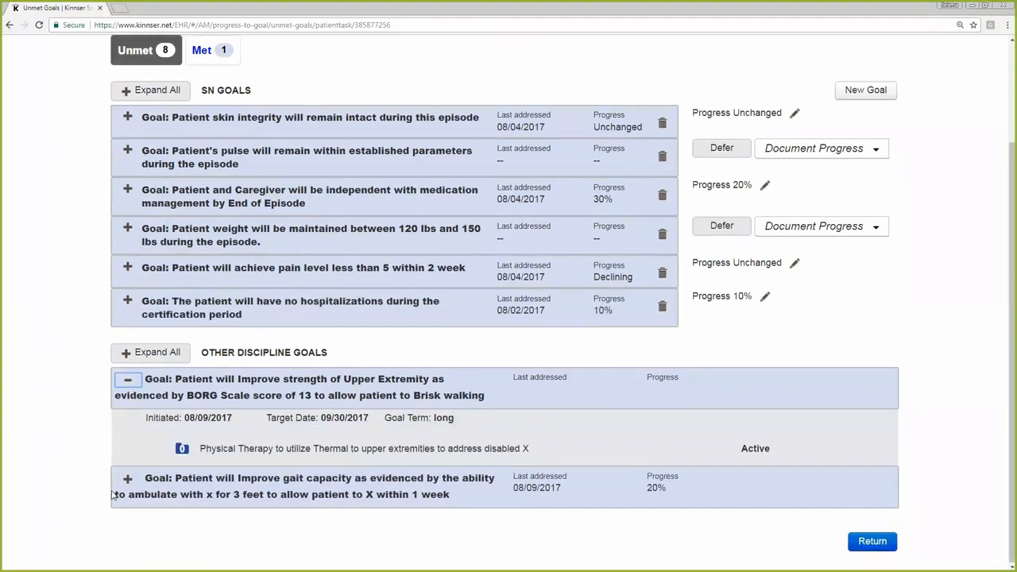
{"action": "left_click", "coordinate": [127, 479]}
{"action": "scroll", "coordinate": [75, 343], "scroll_direction": "down", "scroll_amount": 2}
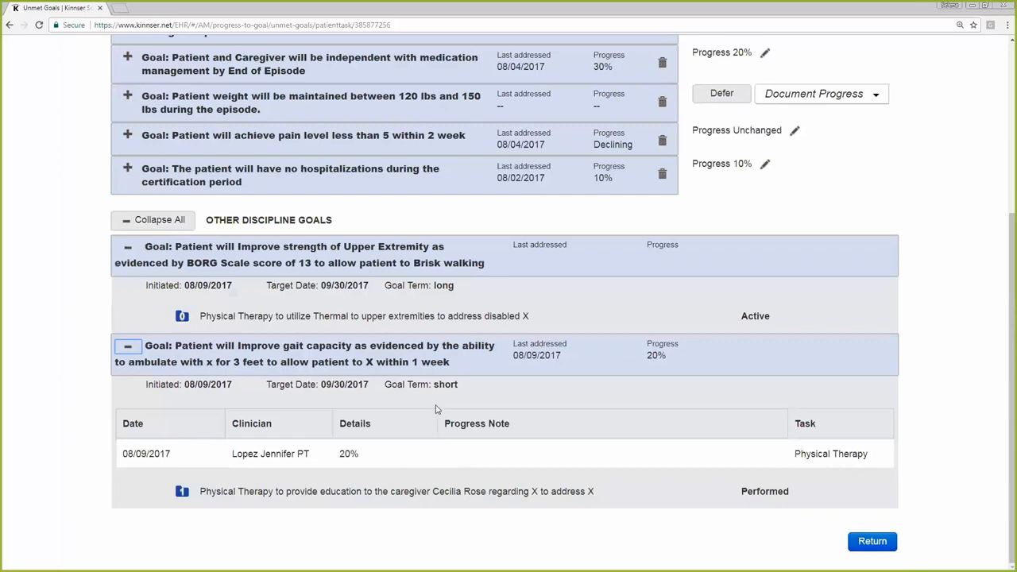
{"action": "left_click", "coordinate": [127, 347]}
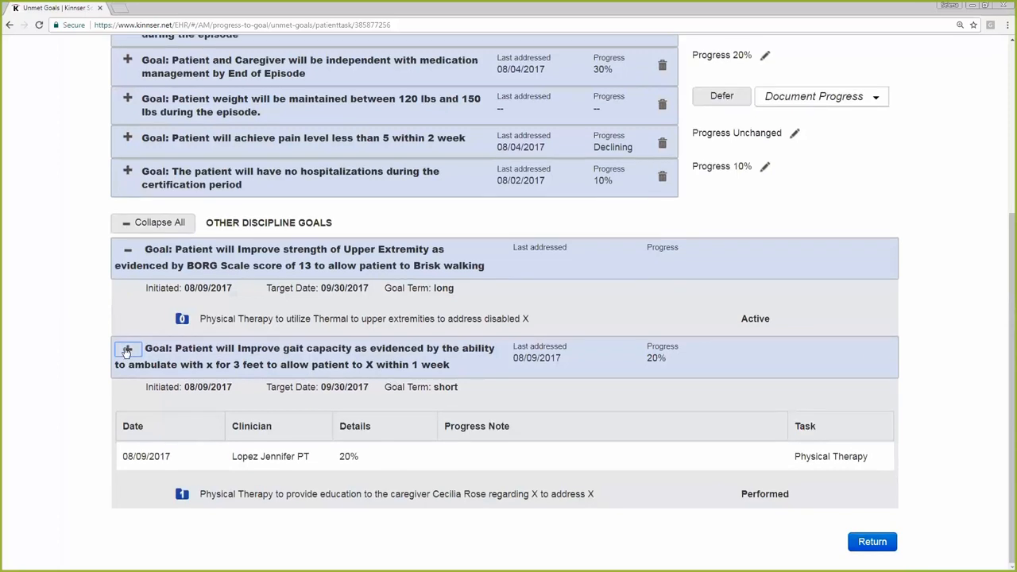
{"action": "left_click", "coordinate": [127, 378]}
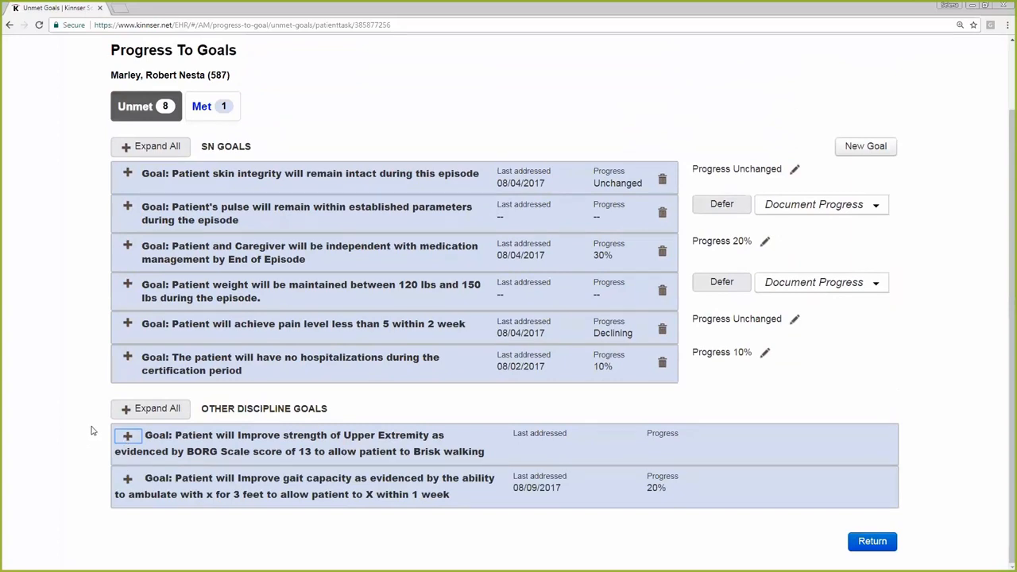
{"action": "left_click_drag", "start_coordinate": [349, 414], "coordinate": [157, 415]}
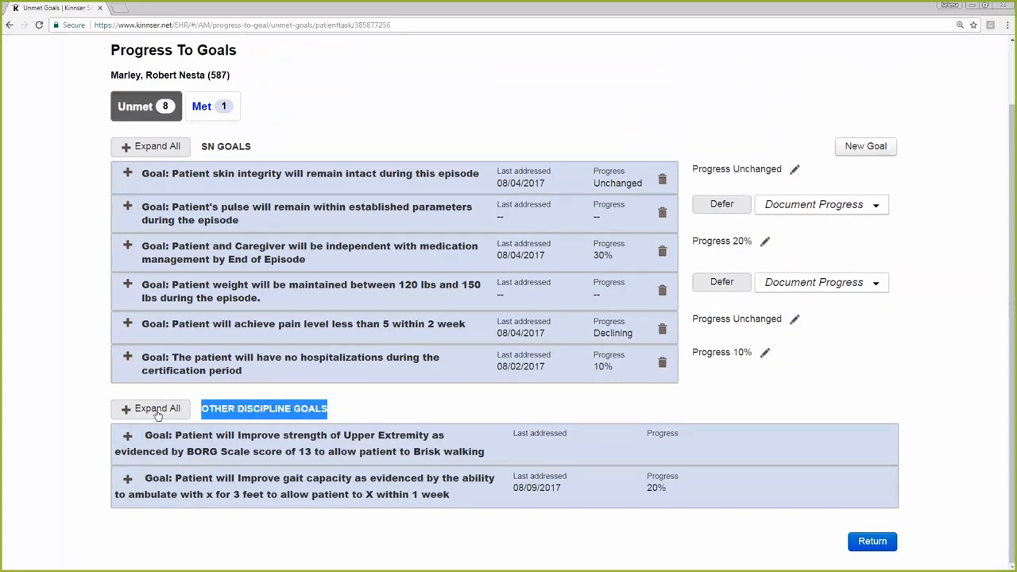
{"action": "left_click", "coordinate": [65, 265]}
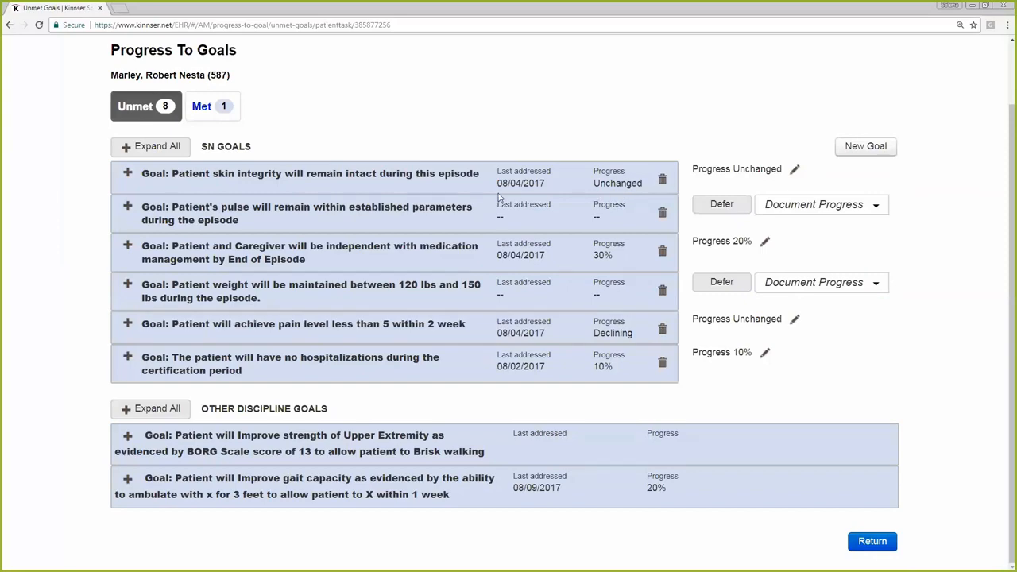
Expand the skin integrity goal and examine its initiated and target dates, clinician, progress details and progress note
{"action": "left_click", "coordinate": [129, 177]}
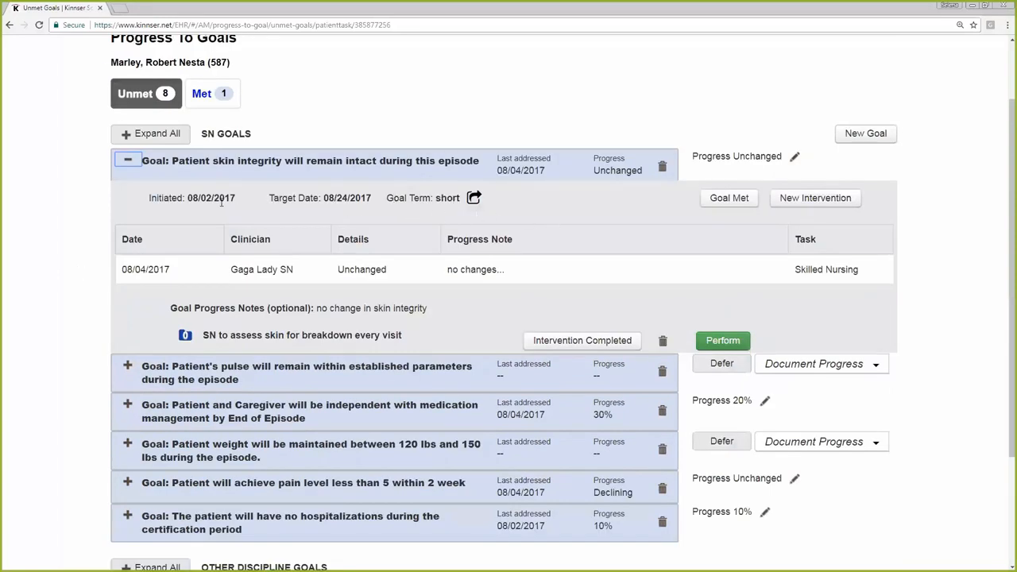
{"action": "left_click_drag", "start_coordinate": [235, 198], "coordinate": [202, 198]}
{"action": "left_click_drag", "start_coordinate": [372, 199], "coordinate": [323, 200]}
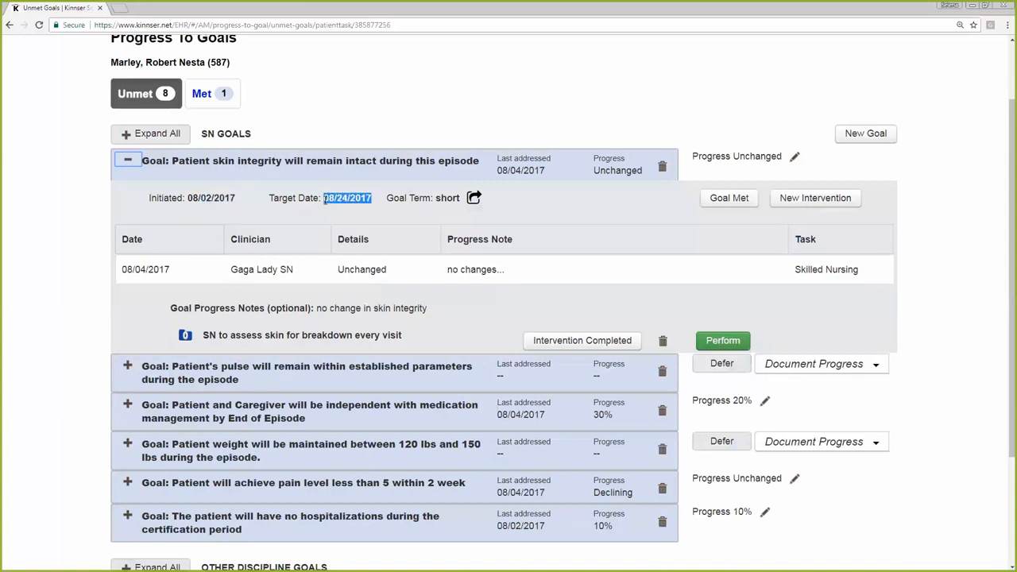
{"action": "left_click", "coordinate": [554, 213]}
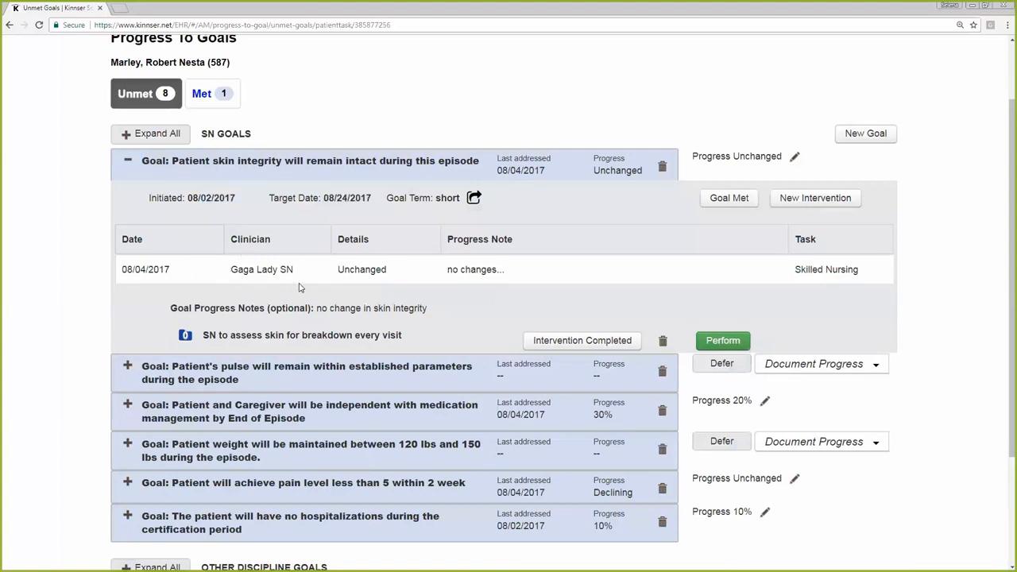
{"action": "left_click_drag", "start_coordinate": [304, 276], "coordinate": [232, 273]}
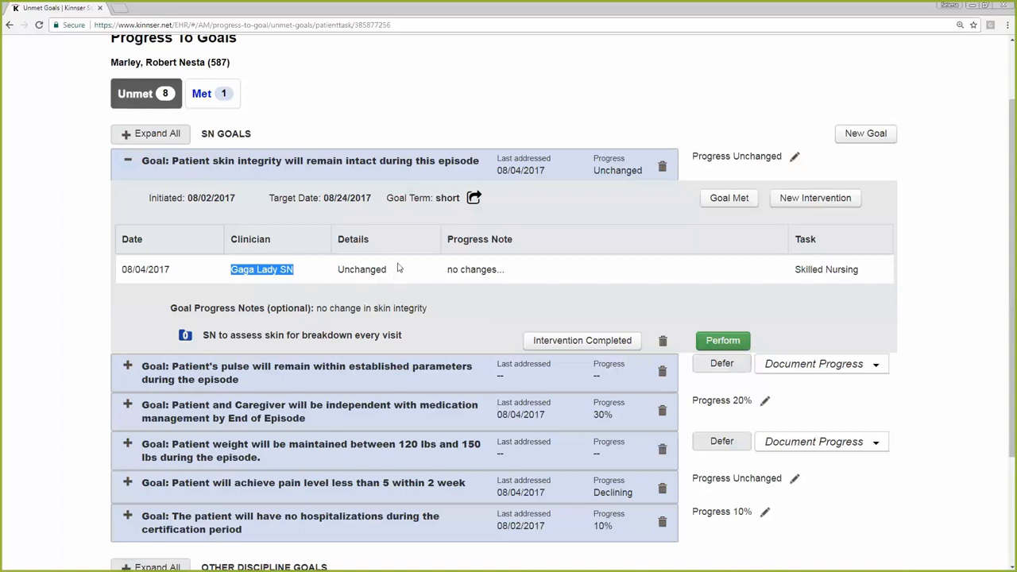
{"action": "left_click_drag", "start_coordinate": [388, 271], "coordinate": [355, 270]}
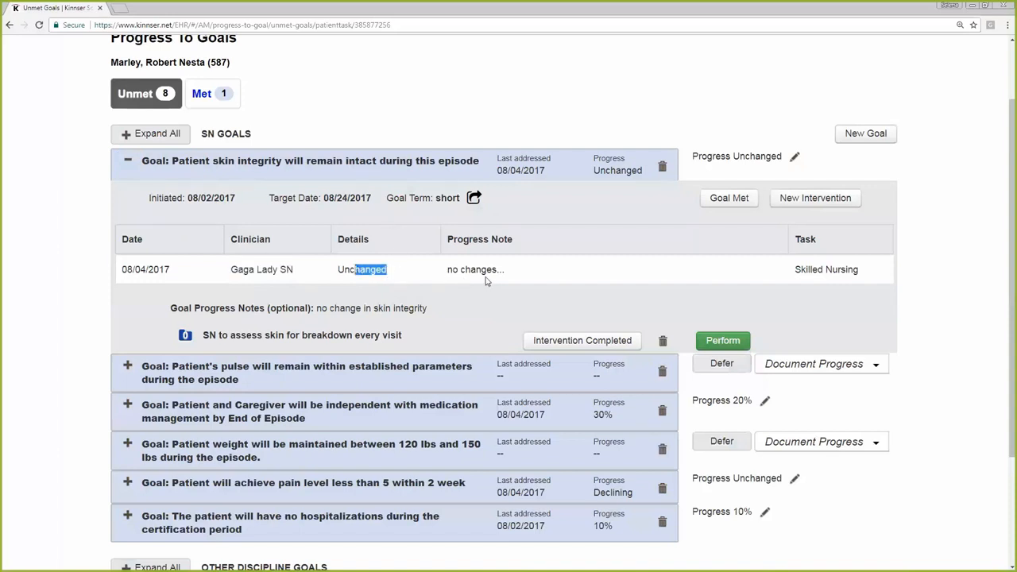
{"action": "left_click", "coordinate": [620, 277]}
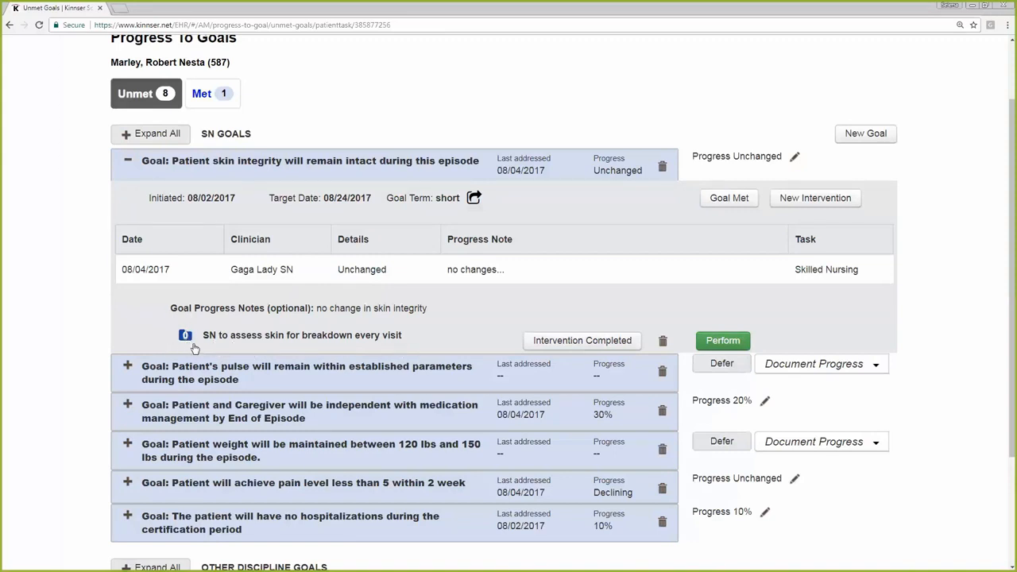
{"action": "left_click", "coordinate": [736, 344]}
{"action": "scroll", "coordinate": [737, 350], "scroll_direction": "down", "scroll_amount": 1}
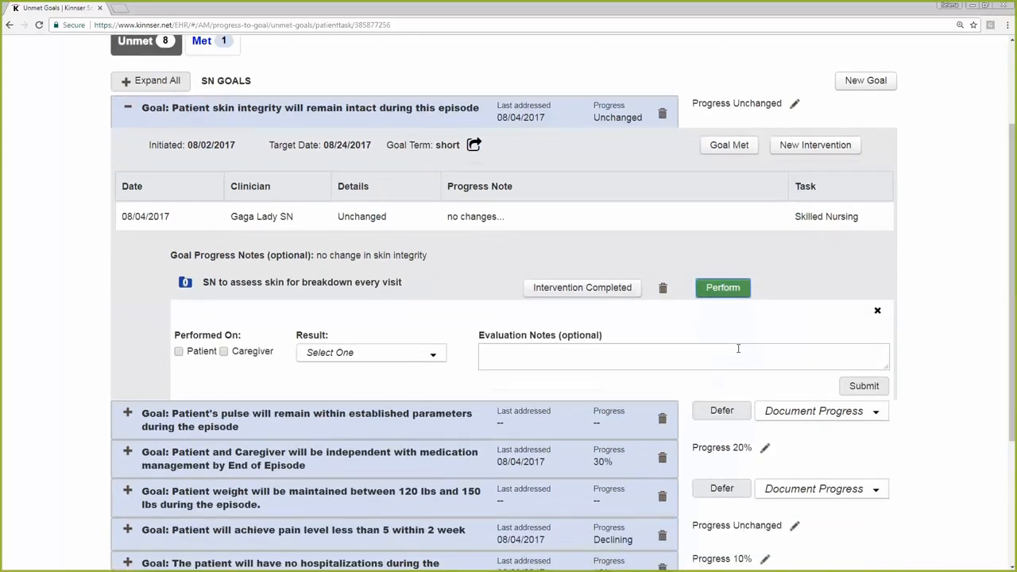
{"action": "left_click", "coordinate": [353, 353]}
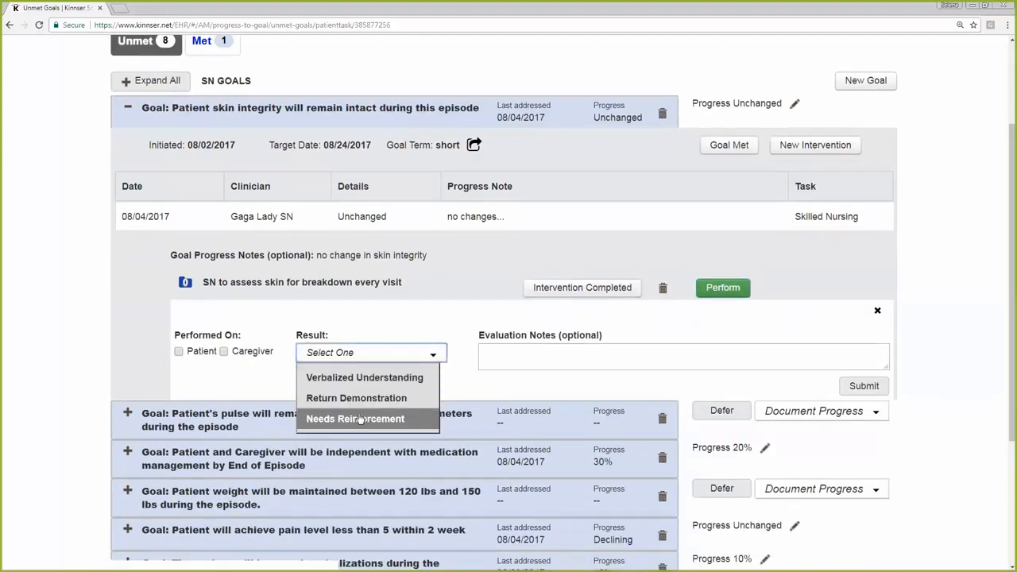
{"action": "left_click", "coordinate": [349, 377]}
{"action": "left_click", "coordinate": [178, 351]}
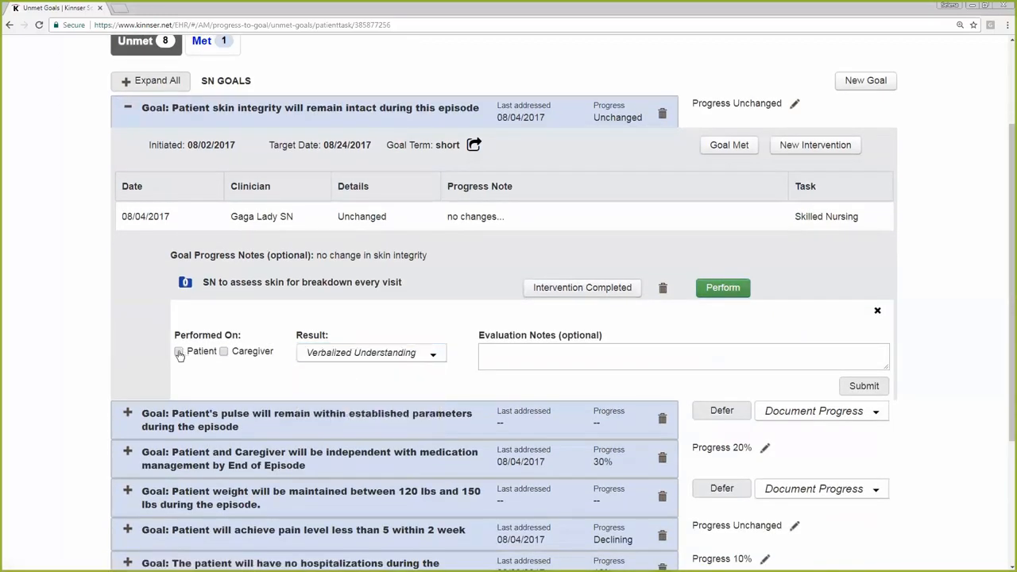
{"action": "left_click", "coordinate": [223, 352]}
{"action": "left_click", "coordinate": [519, 357]}
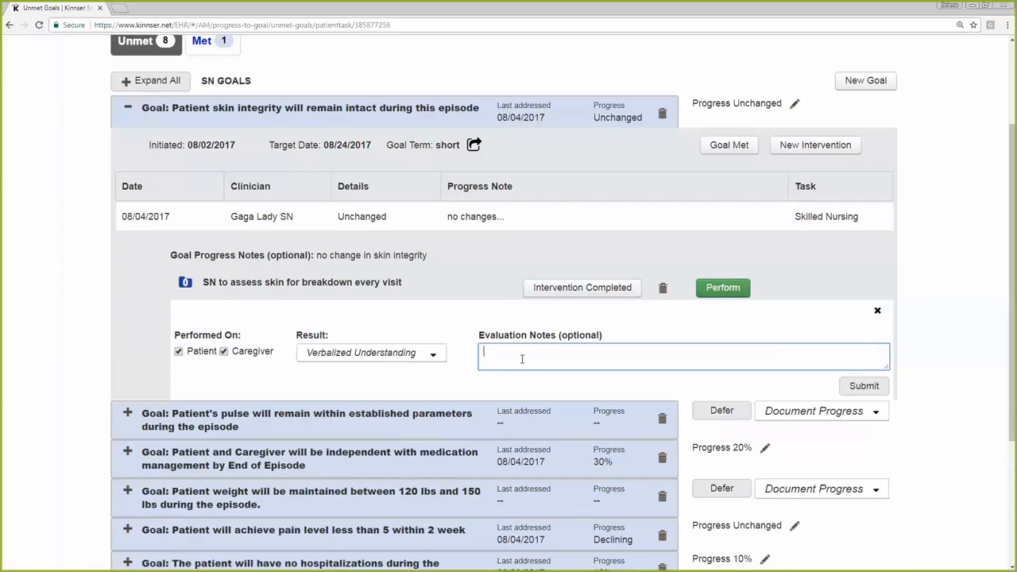
{"action": "left_click_drag", "start_coordinate": [405, 284], "coordinate": [200, 286]}
{"action": "left_click", "coordinate": [424, 294]}
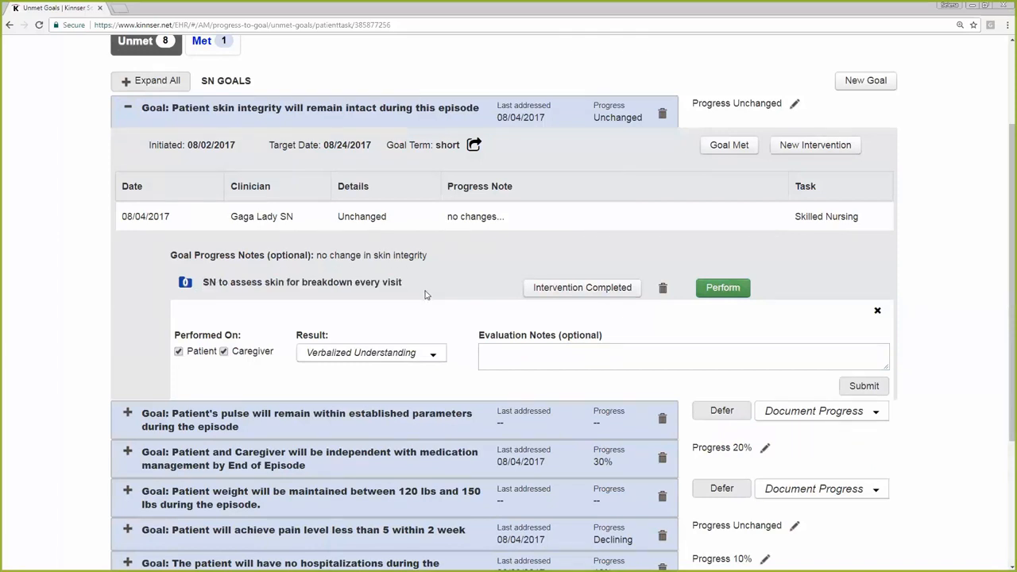
{"action": "left_click", "coordinate": [878, 310]}
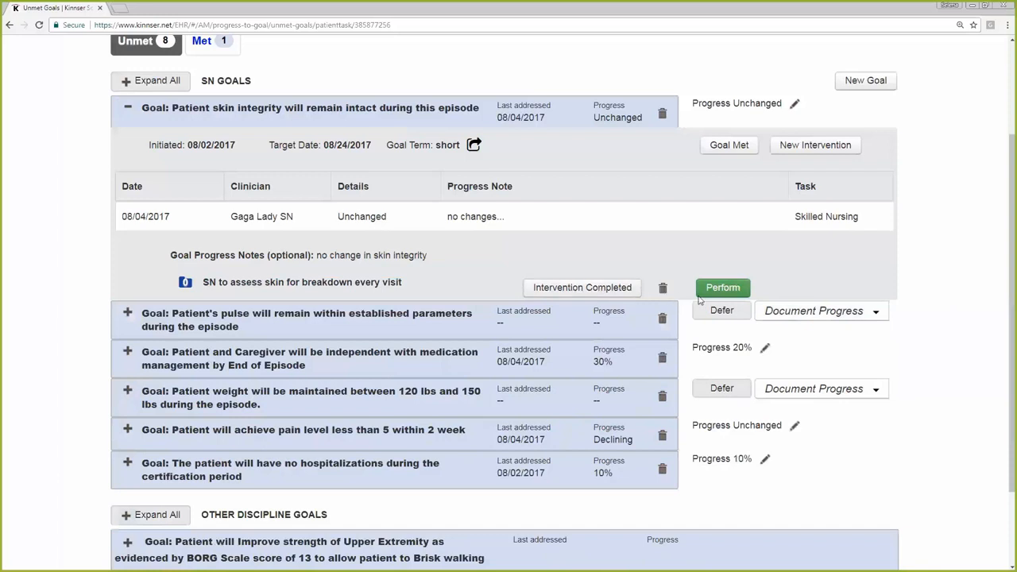
Expand the pulse goal and perform its blood pressure intervention on both Patient and Caregiver, with the result Verbalized Understanding
{"action": "left_click", "coordinate": [127, 314]}
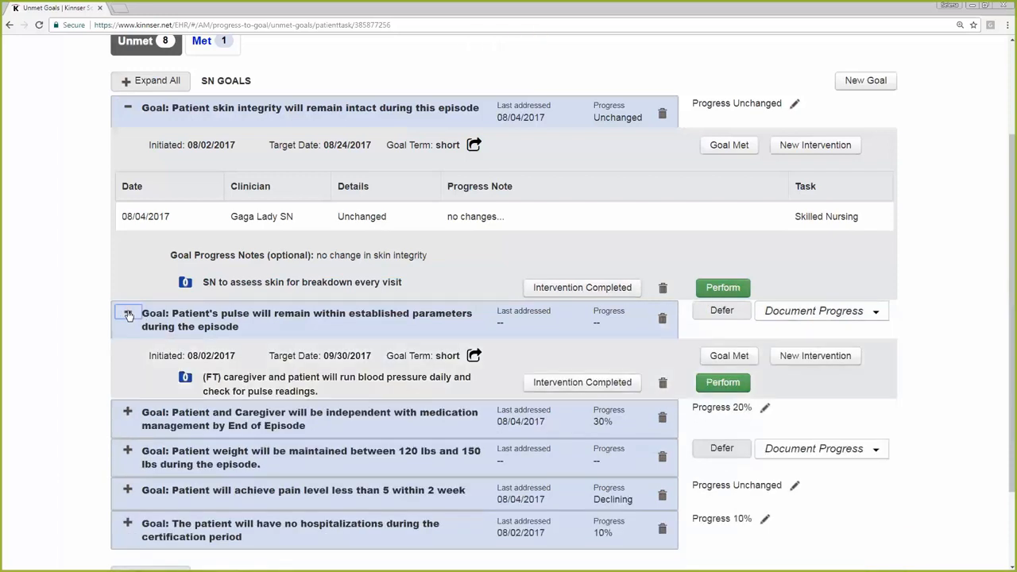
{"action": "scroll", "coordinate": [98, 365], "scroll_direction": "down", "scroll_amount": 1}
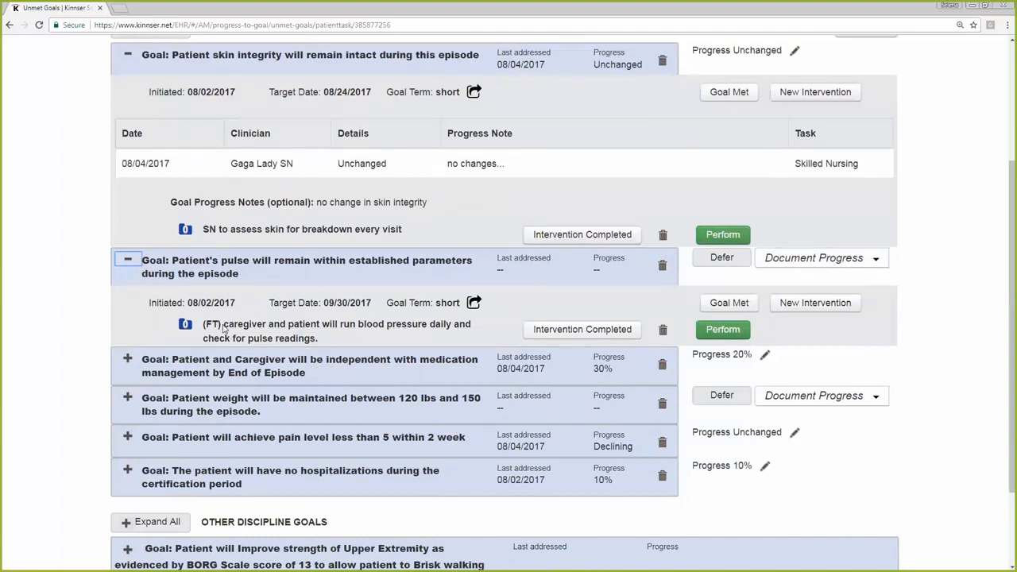
{"action": "left_click_drag", "start_coordinate": [224, 328], "coordinate": [205, 325]}
{"action": "left_click", "coordinate": [729, 337]}
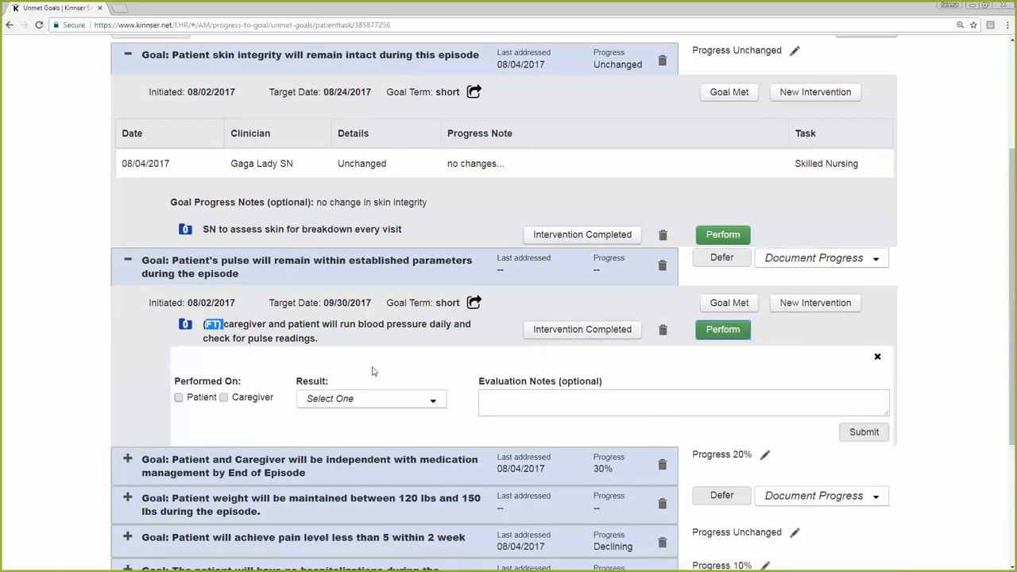
{"action": "left_click", "coordinate": [223, 398]}
{"action": "left_click", "coordinate": [179, 397]}
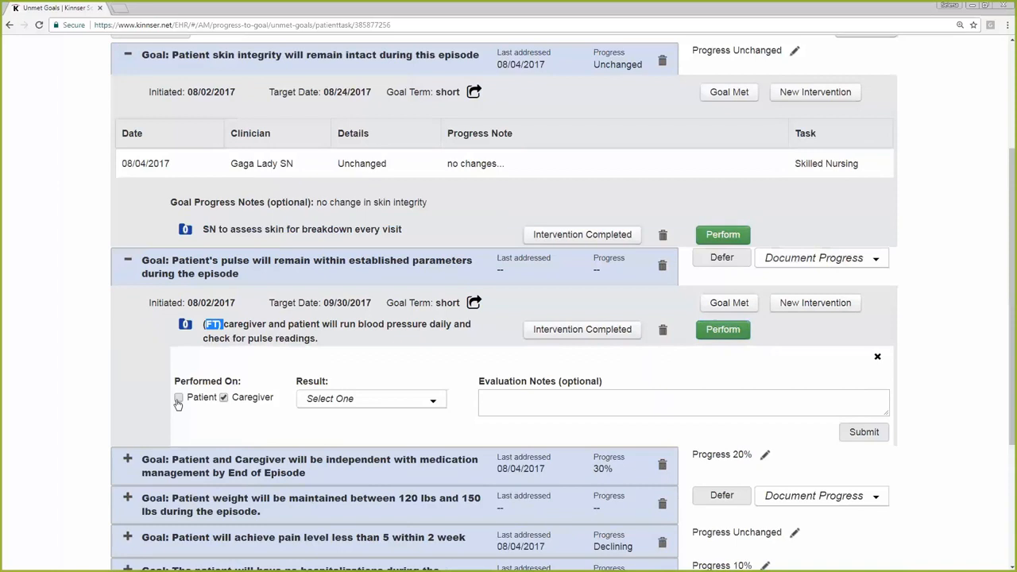
{"action": "left_click", "coordinate": [336, 399]}
{"action": "left_click", "coordinate": [350, 419]}
Add the evaluation note "yes verbal" to the blood pressure intervention and submit it
{"action": "left_click", "coordinate": [549, 403]}
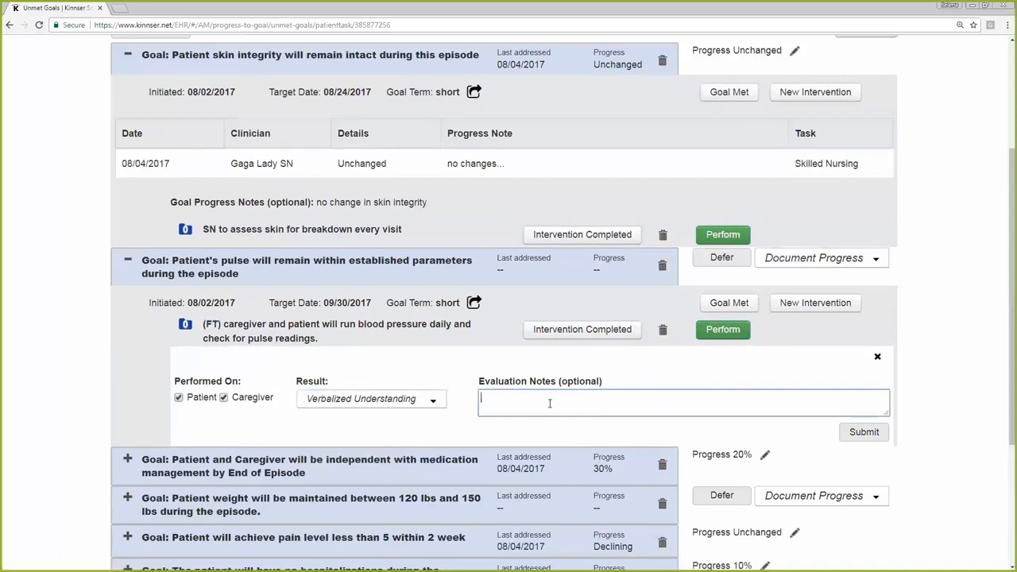
{"action": "type", "text": "yes be"}
{"action": "key", "text": "BackSpace"}
{"action": "type", "text": "verbalized"}
{"action": "left_click", "coordinate": [865, 432]}
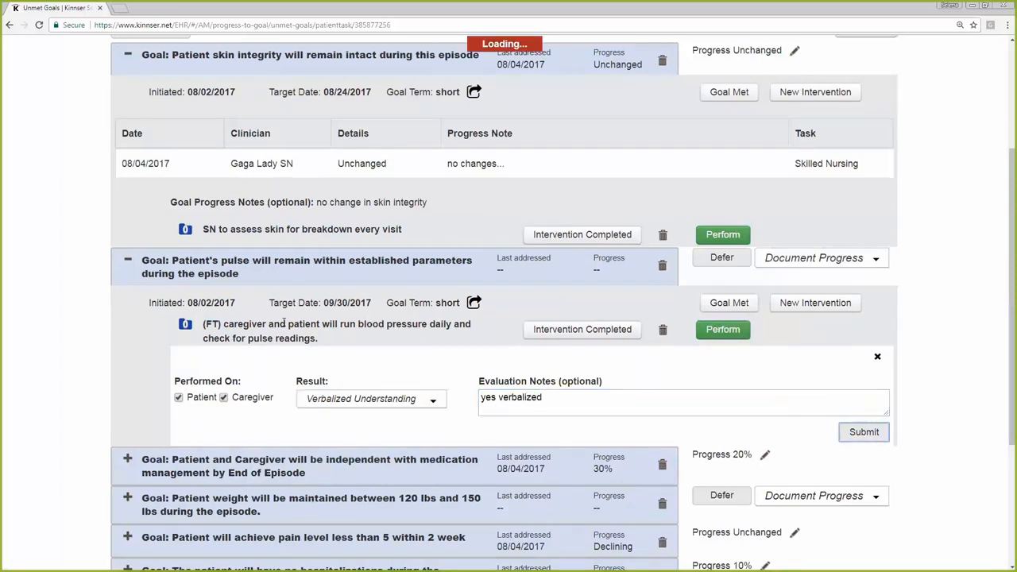
Mark the pulse goal's blood pressure intervention as completed, accepting that it becomes inactive, and check its completion date
{"action": "left_click", "coordinate": [620, 332]}
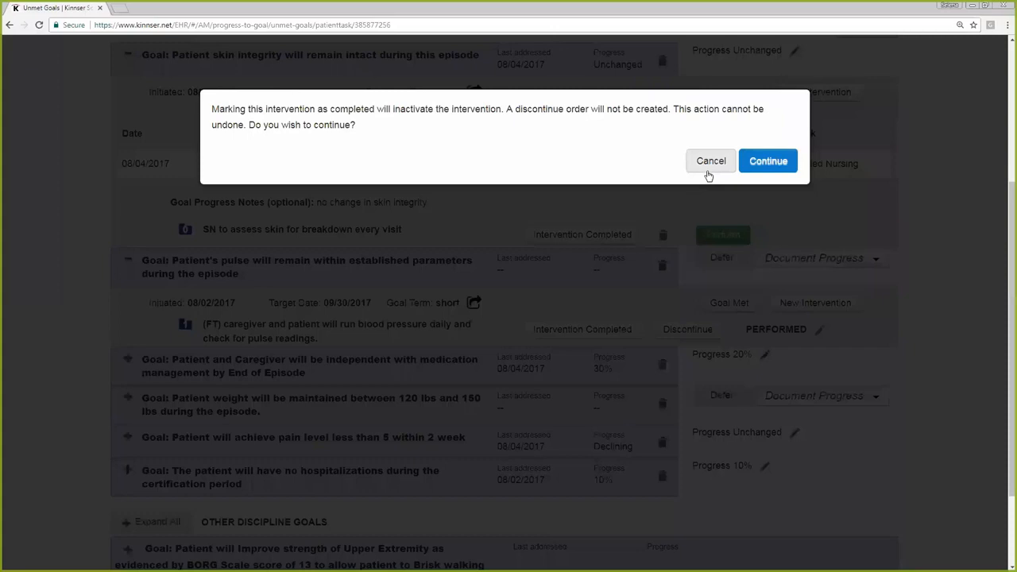
{"action": "left_click", "coordinate": [768, 167]}
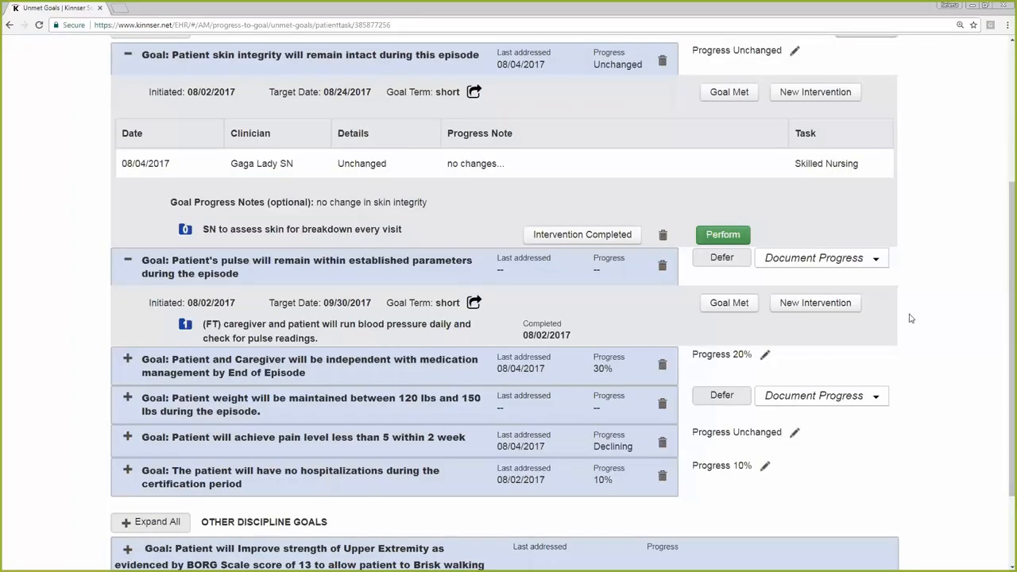
{"action": "scroll", "coordinate": [924, 315], "scroll_direction": "up", "scroll_amount": 2}
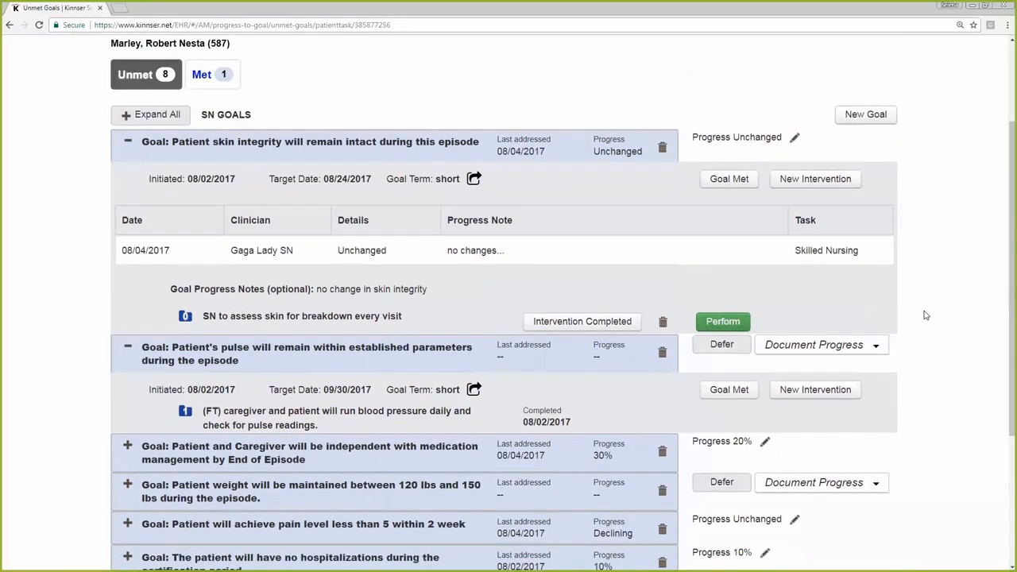
{"action": "scroll", "coordinate": [925, 315], "scroll_direction": "down", "scroll_amount": 2}
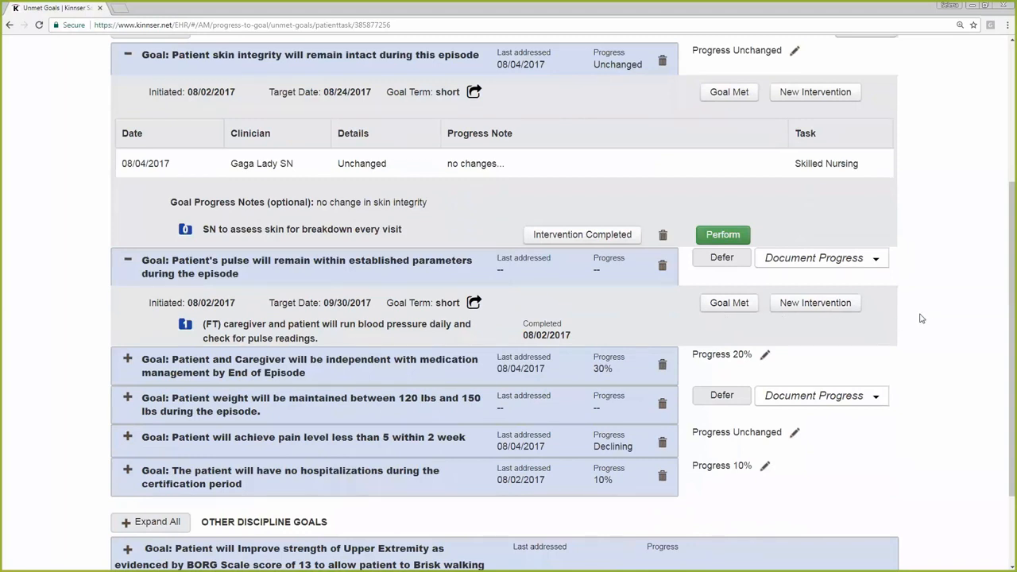
{"action": "left_click_drag", "start_coordinate": [523, 331], "coordinate": [581, 330]}
{"action": "left_click", "coordinate": [952, 350]}
Expand the patient weight goal, document its progress as 70%, and submit it with the optional goal progress notes left blank
{"action": "left_click", "coordinate": [129, 398]}
{"action": "scroll", "coordinate": [65, 321], "scroll_direction": "down", "scroll_amount": 3}
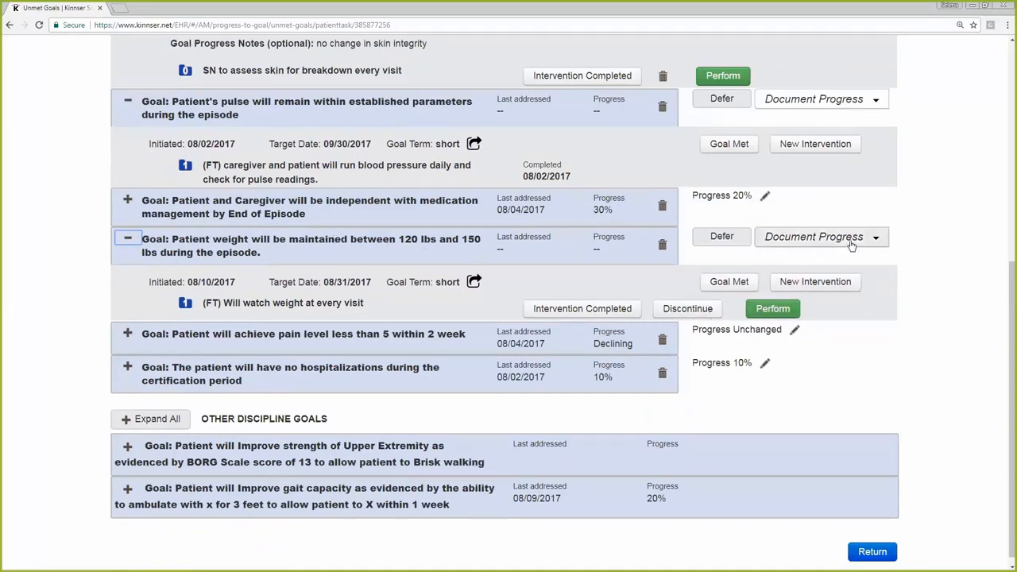
{"action": "left_click", "coordinate": [875, 241]}
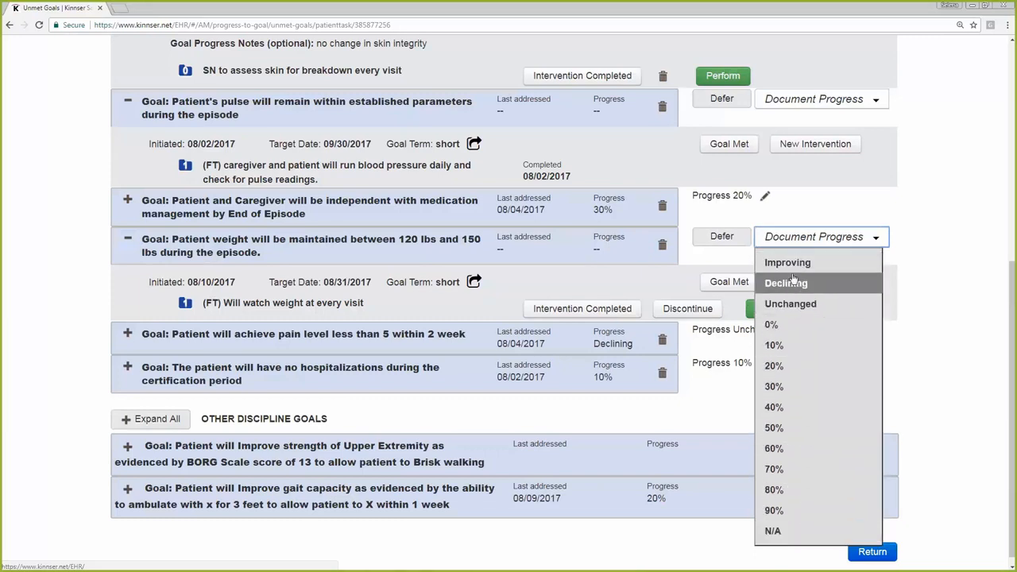
{"action": "left_click", "coordinate": [774, 467]}
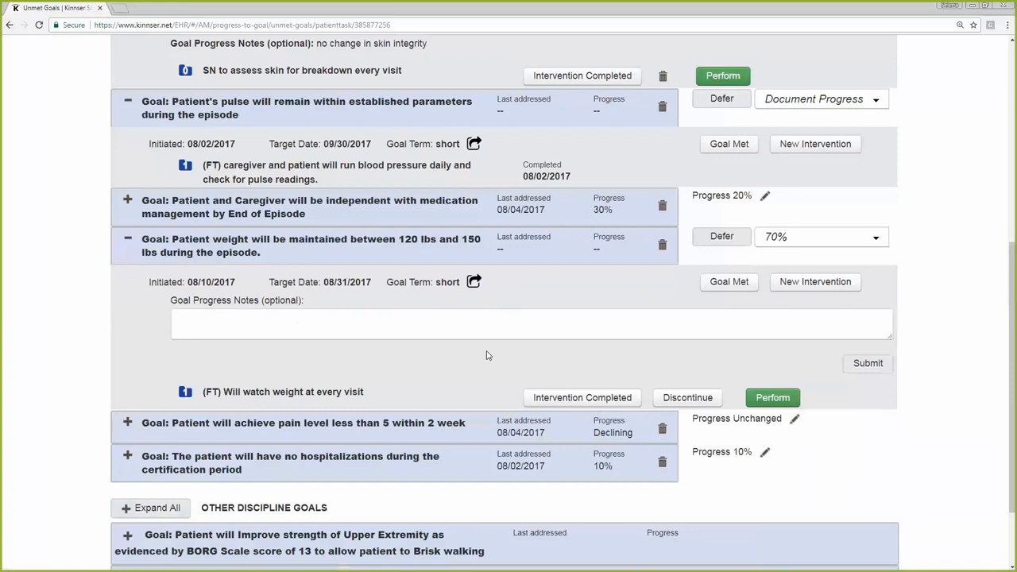
{"action": "left_click_drag", "start_coordinate": [305, 304], "coordinate": [264, 305]}
{"action": "left_click", "coordinate": [303, 317]}
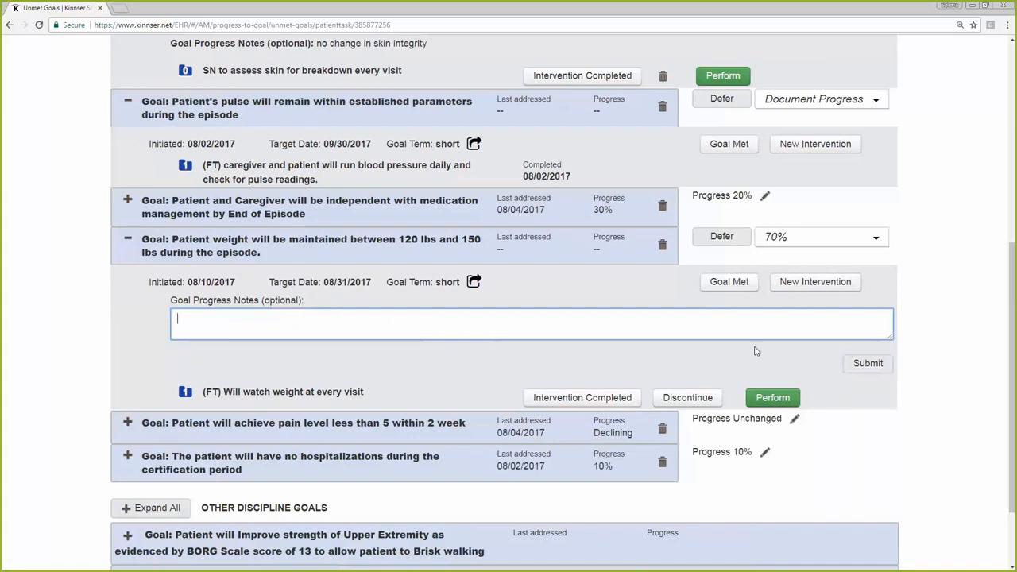
{"action": "left_click", "coordinate": [866, 374]}
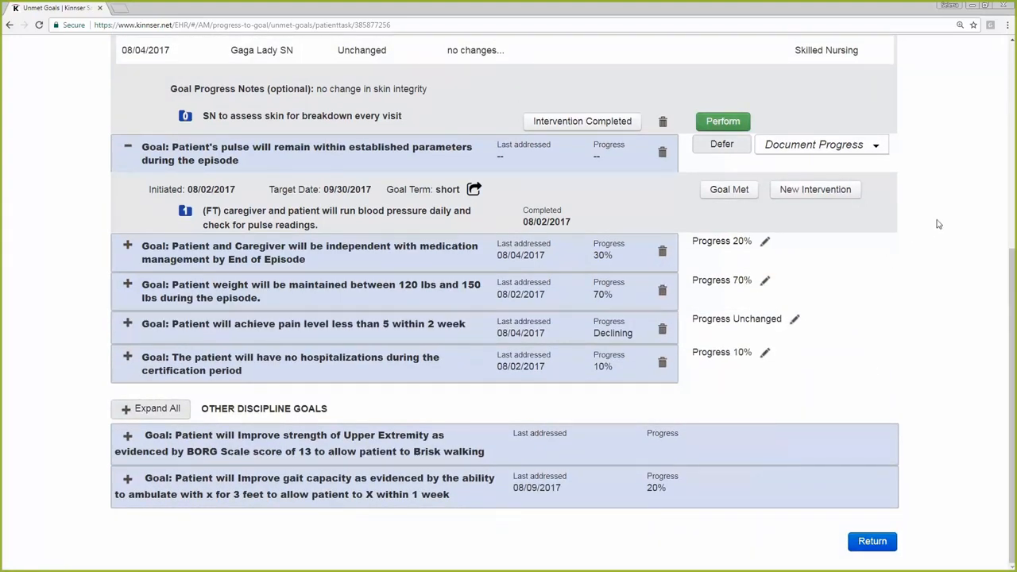
Go to Patient Manager and open the same patient's current episode from the active patients roster
{"action": "scroll", "coordinate": [923, 357], "scroll_direction": "up", "scroll_amount": 2}
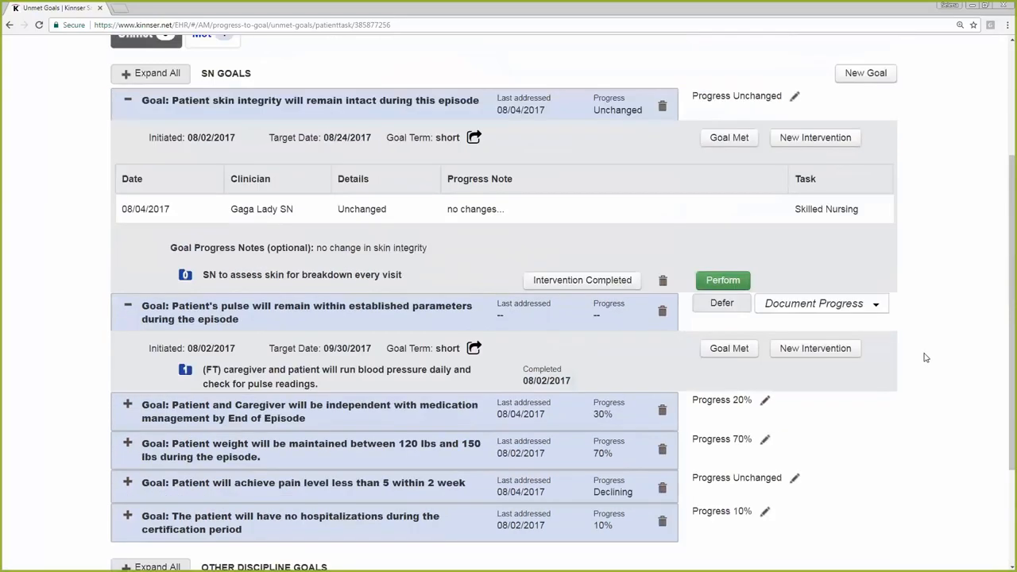
{"action": "scroll", "coordinate": [924, 356], "scroll_direction": "up", "scroll_amount": 2}
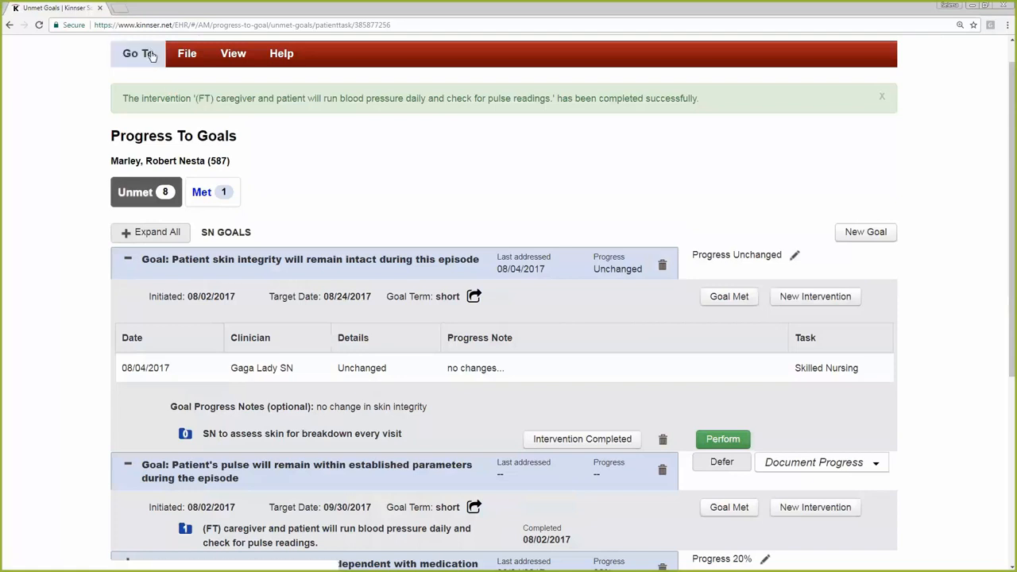
{"action": "left_click", "coordinate": [228, 61]}
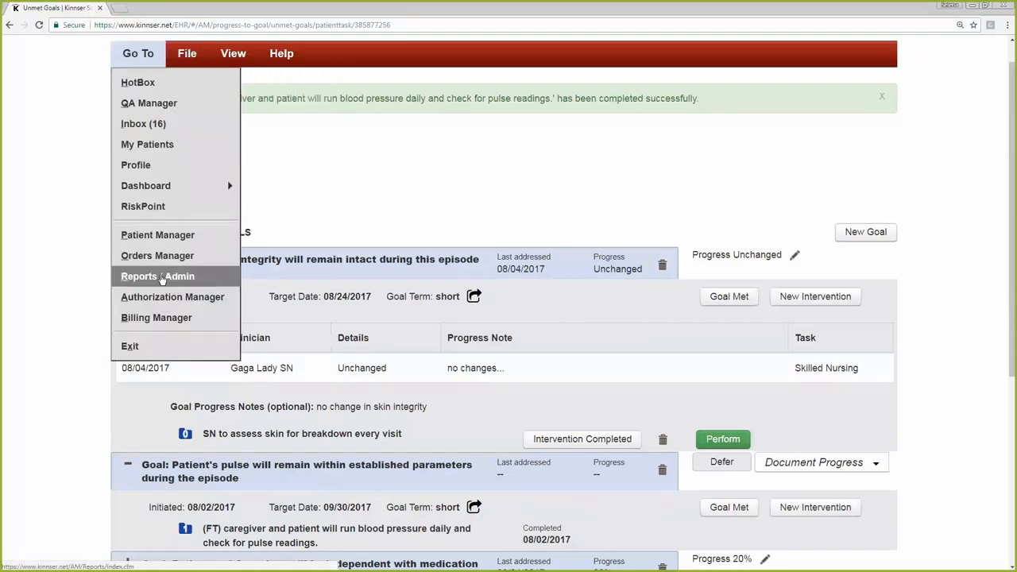
{"action": "left_click", "coordinate": [156, 235]}
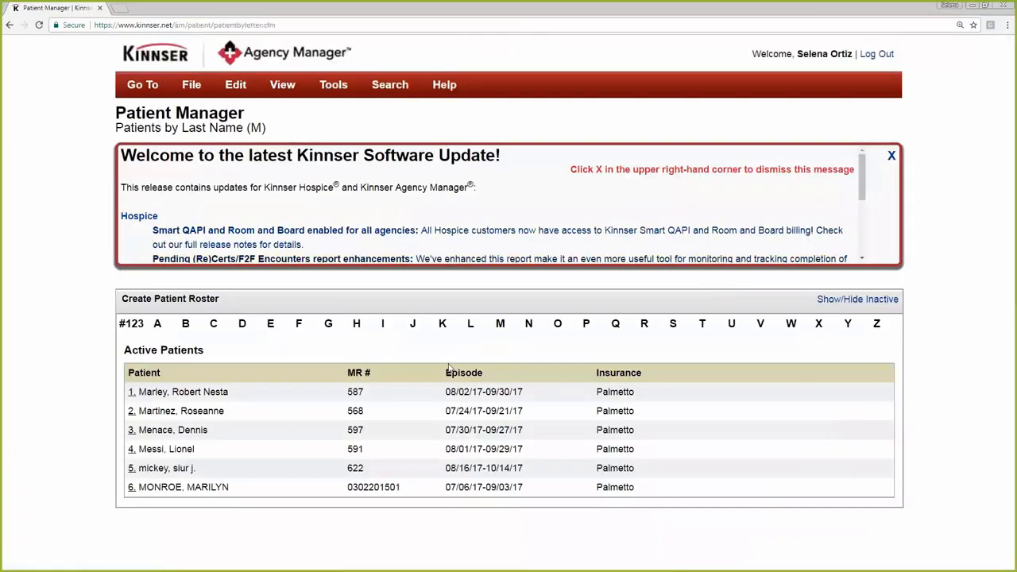
{"action": "left_click", "coordinate": [207, 392]}
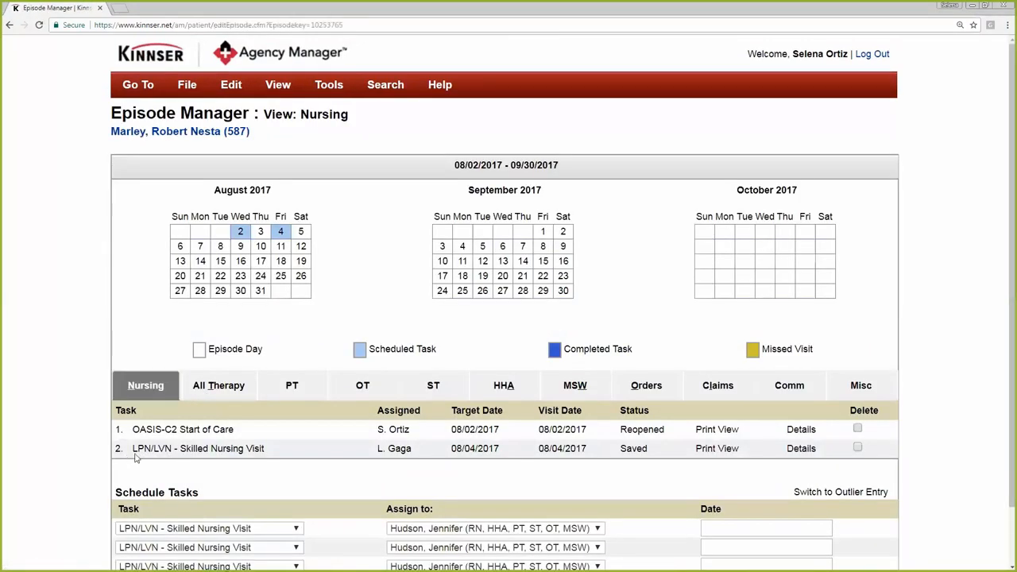
Open the task details of the LPN/LVN - Skilled Nursing Visit and bring up its Nursing Visit Record
{"action": "left_click", "coordinate": [801, 448]}
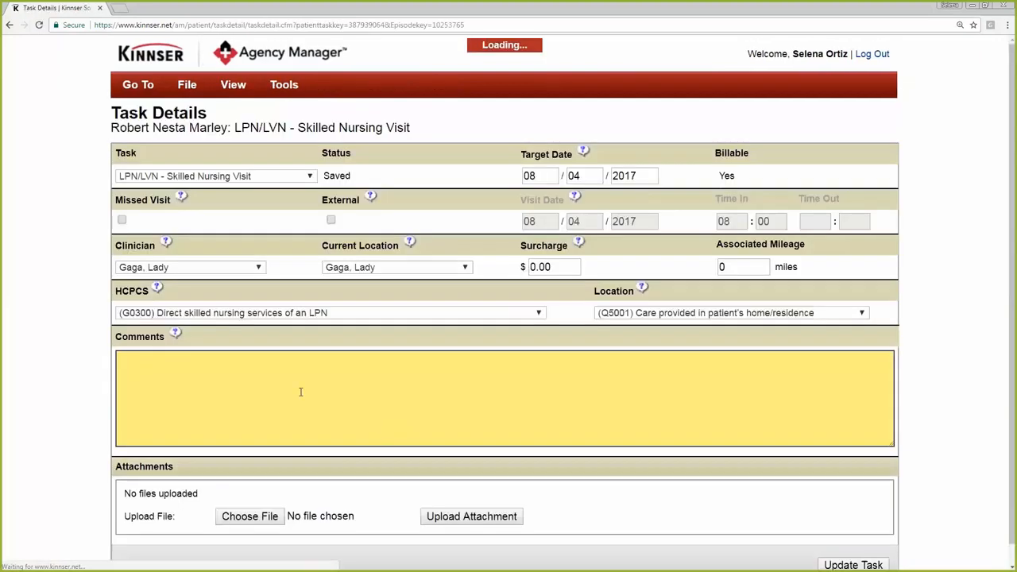
{"action": "left_click", "coordinate": [232, 85]}
{"action": "left_click", "coordinate": [238, 115]}
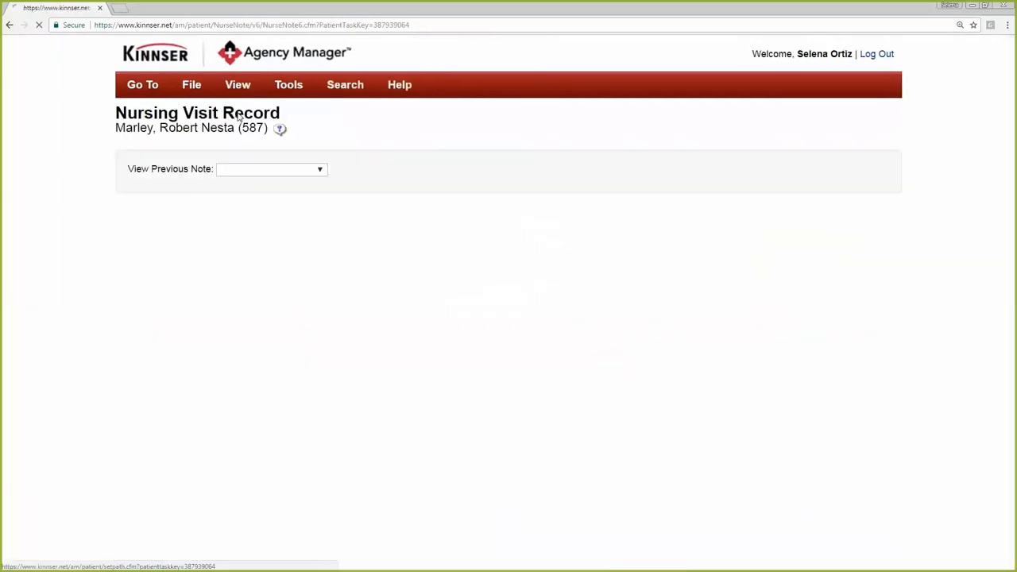
Examine the goals, progress and interventions listed under Skilled Intervention in the Nursing Visit Record
{"action": "scroll", "coordinate": [36, 313], "scroll_direction": "down", "scroll_amount": 10}
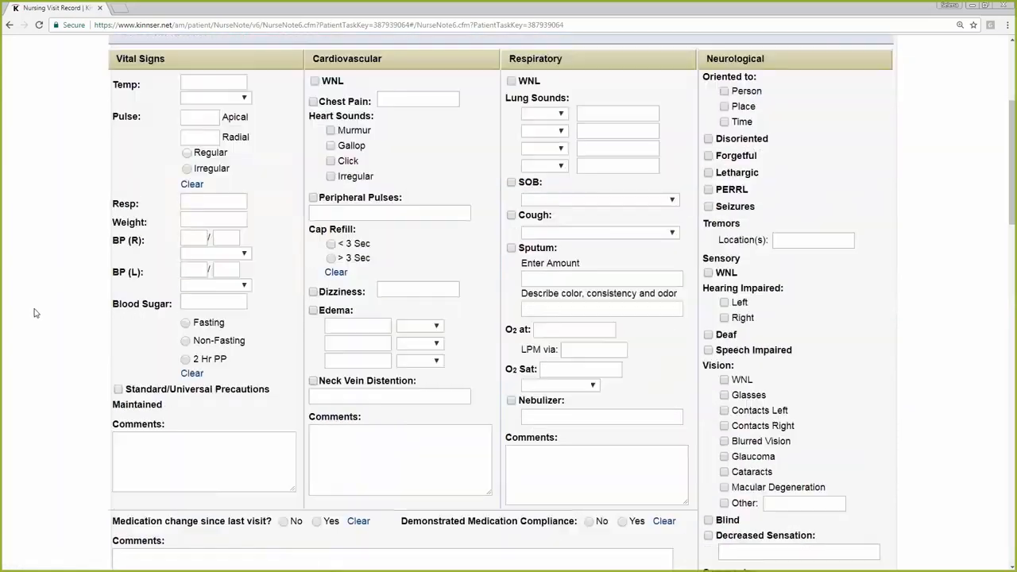
{"action": "scroll", "coordinate": [33, 312], "scroll_direction": "down", "scroll_amount": 9}
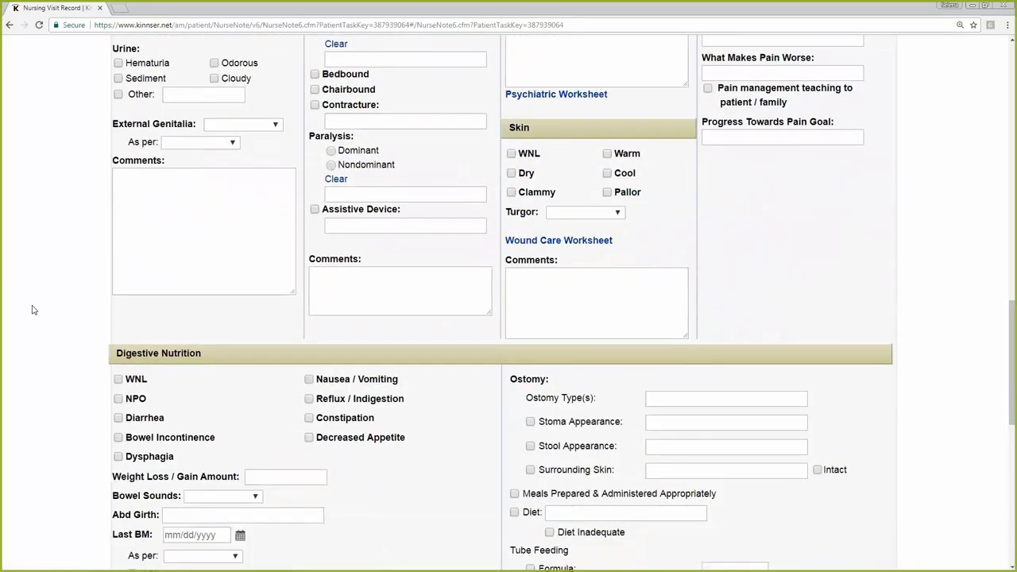
{"action": "scroll", "coordinate": [33, 310], "scroll_direction": "down", "scroll_amount": 3}
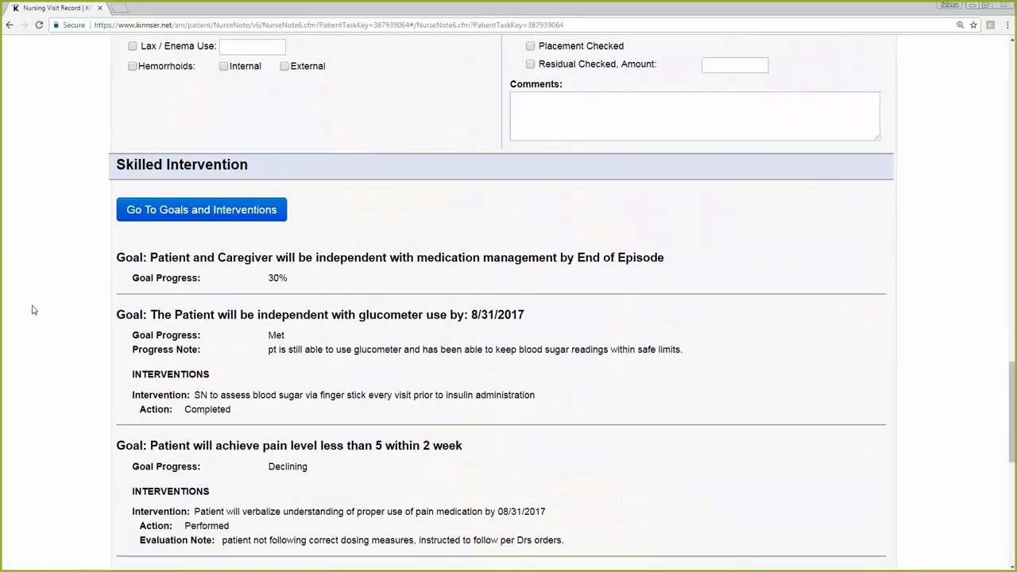
{"action": "scroll", "coordinate": [33, 310], "scroll_direction": "down", "scroll_amount": 4}
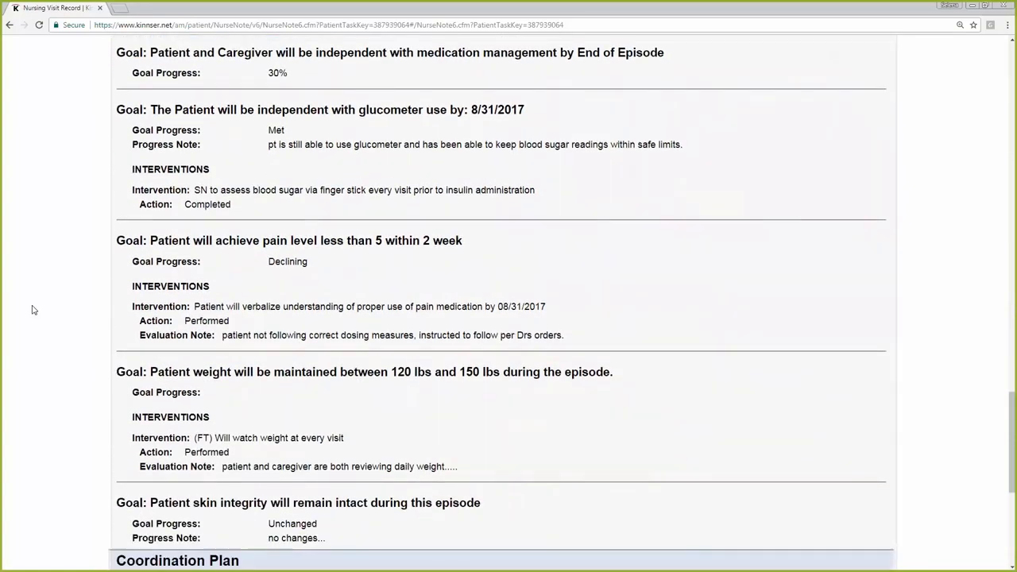
{"action": "scroll", "coordinate": [33, 309], "scroll_direction": "up", "scroll_amount": 2}
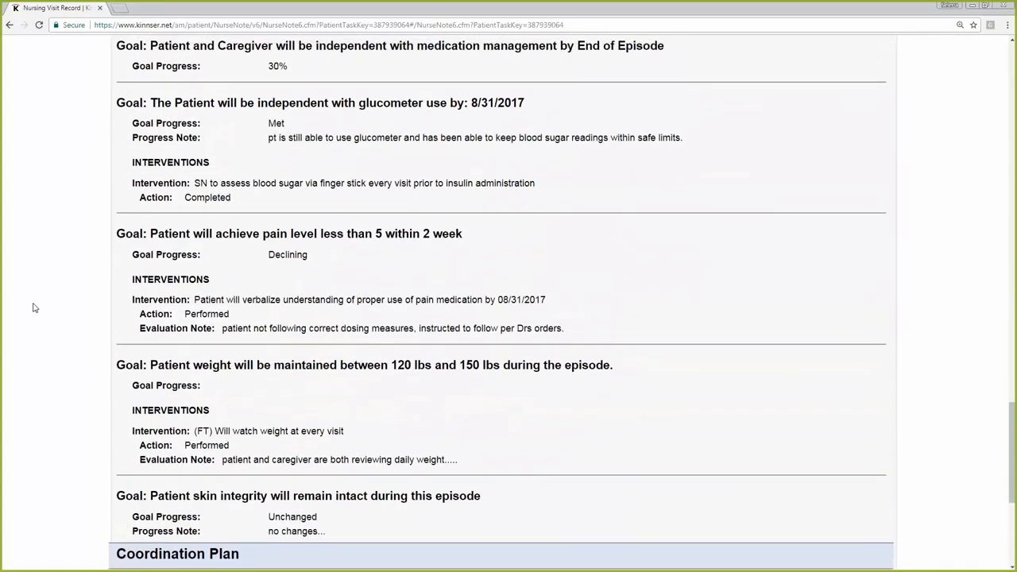
{"action": "scroll", "coordinate": [31, 304], "scroll_direction": "down", "scroll_amount": 3}
{"action": "scroll", "coordinate": [25, 302], "scroll_direction": "up", "scroll_amount": 3}
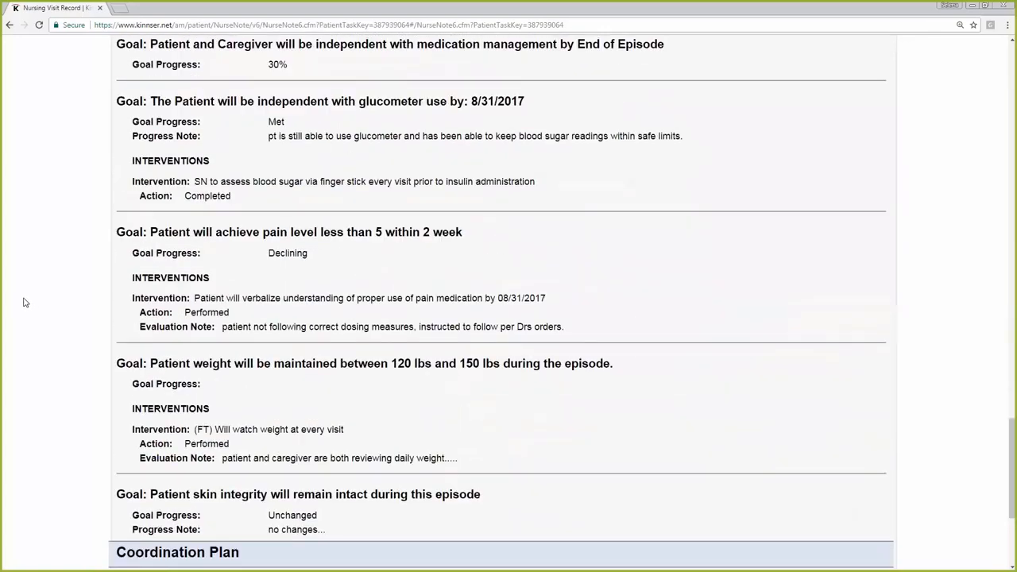
{"action": "scroll", "coordinate": [24, 302], "scroll_direction": "up", "scroll_amount": 3}
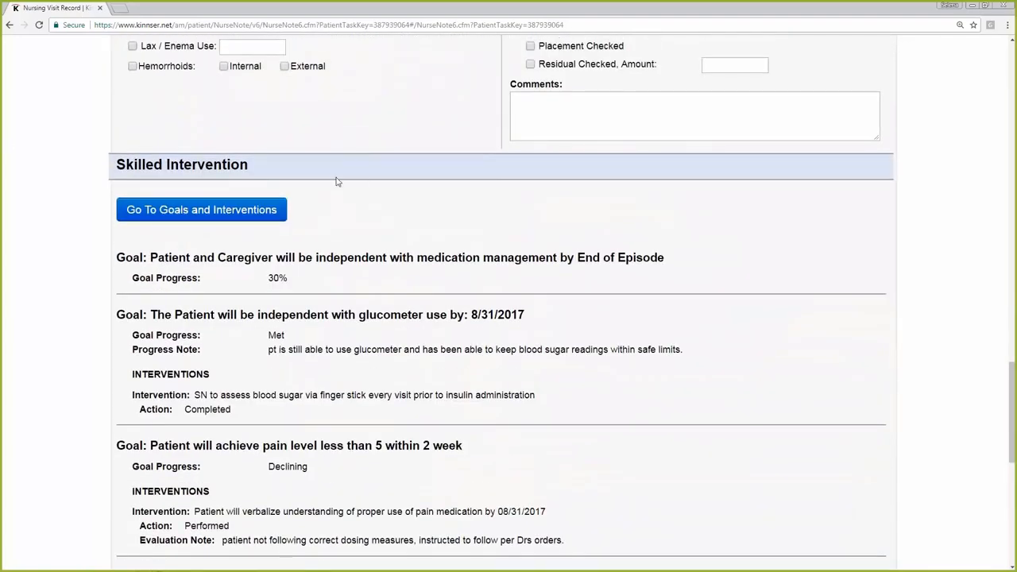
Go to the goals and interventions from Skilled Intervention, expand the patient weight goal, and examine the SN Goals and Other Discipline Goals
{"action": "left_click", "coordinate": [220, 224]}
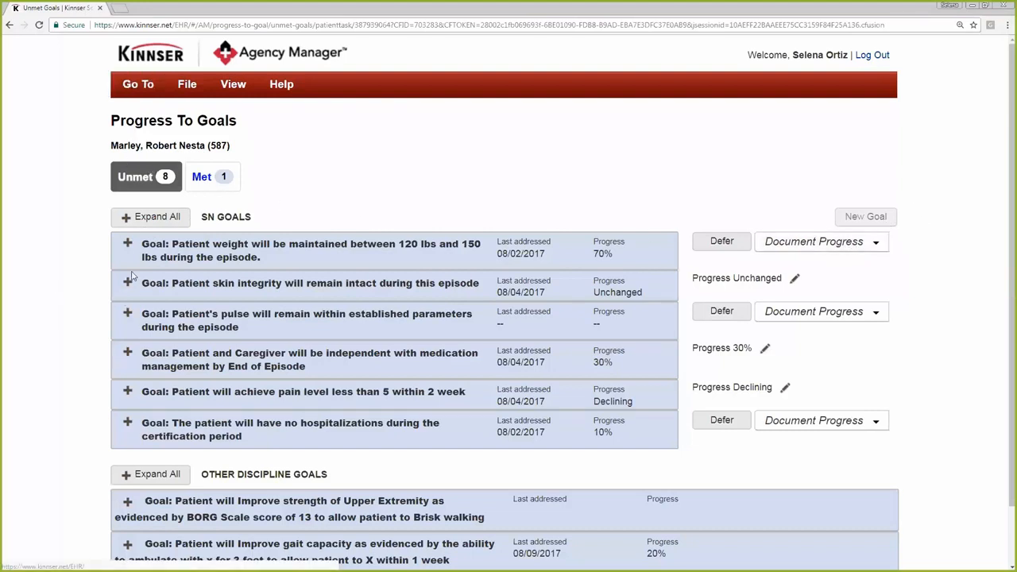
{"action": "left_click", "coordinate": [129, 246]}
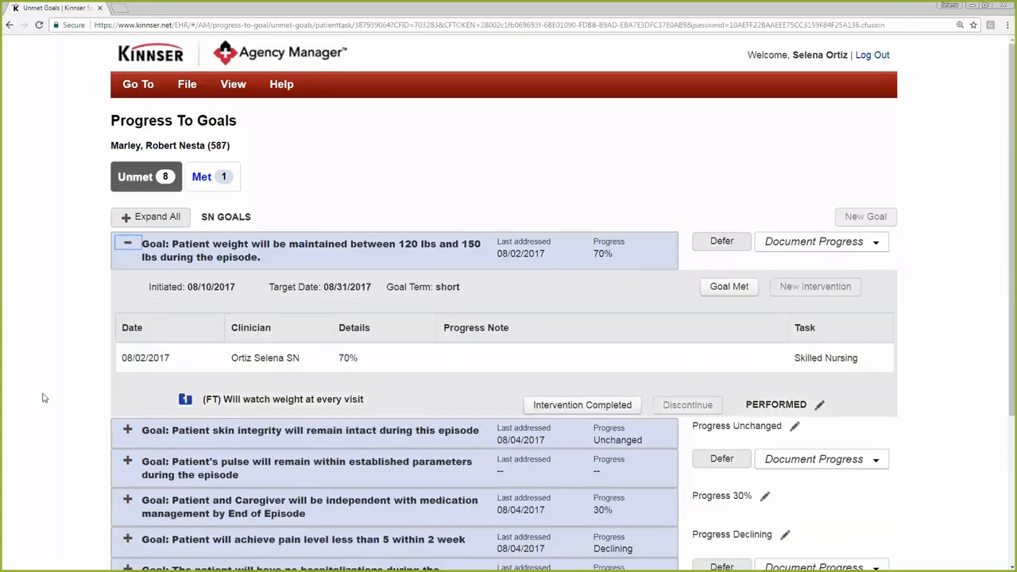
{"action": "scroll", "coordinate": [36, 334], "scroll_direction": "down", "scroll_amount": 3}
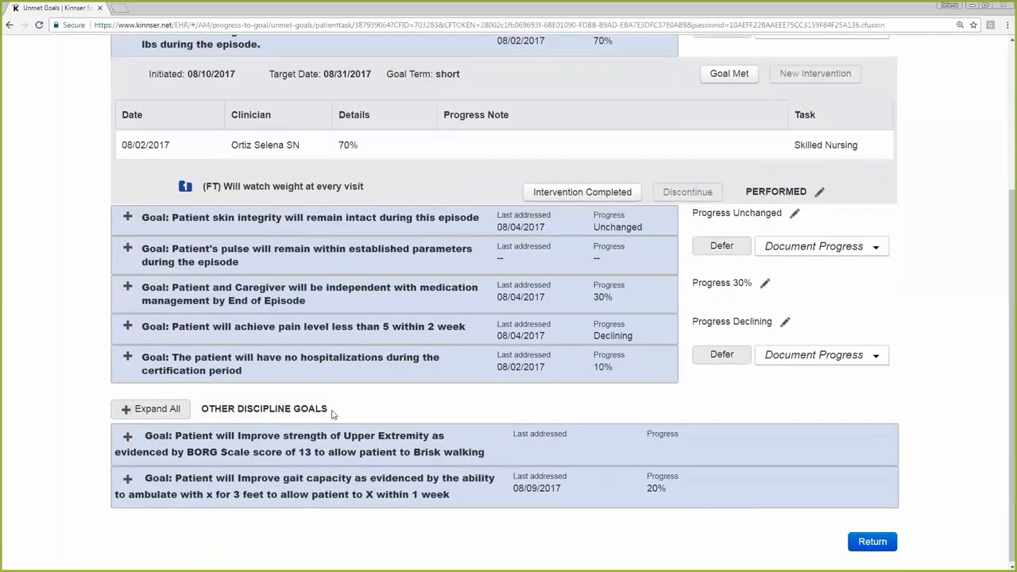
{"action": "left_click_drag", "start_coordinate": [334, 414], "coordinate": [246, 408]}
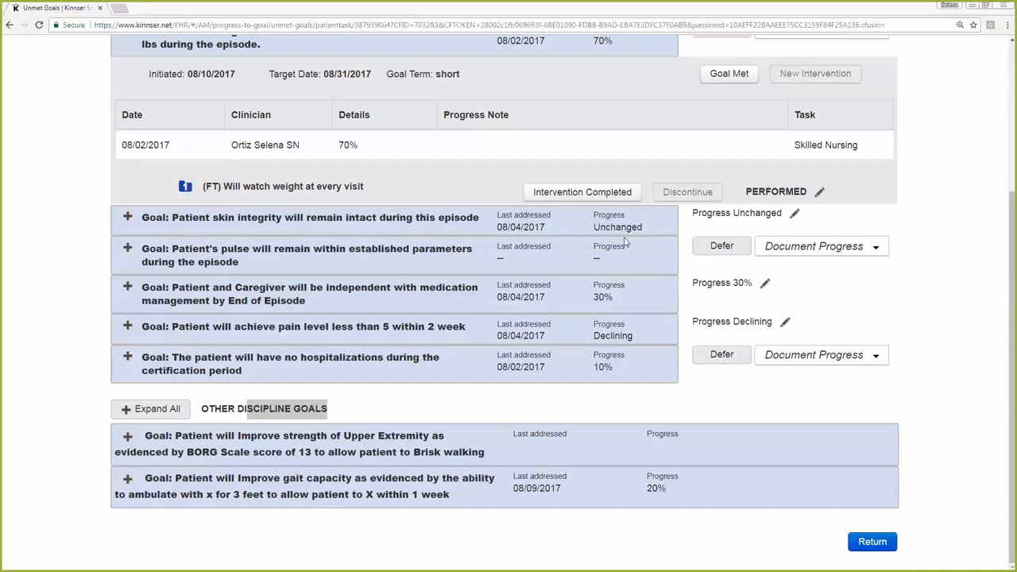
{"action": "left_click", "coordinate": [945, 352]}
{"action": "scroll", "coordinate": [945, 352], "scroll_direction": "up", "scroll_amount": 1}
{"action": "scroll", "coordinate": [945, 352], "scroll_direction": "up", "scroll_amount": 3}
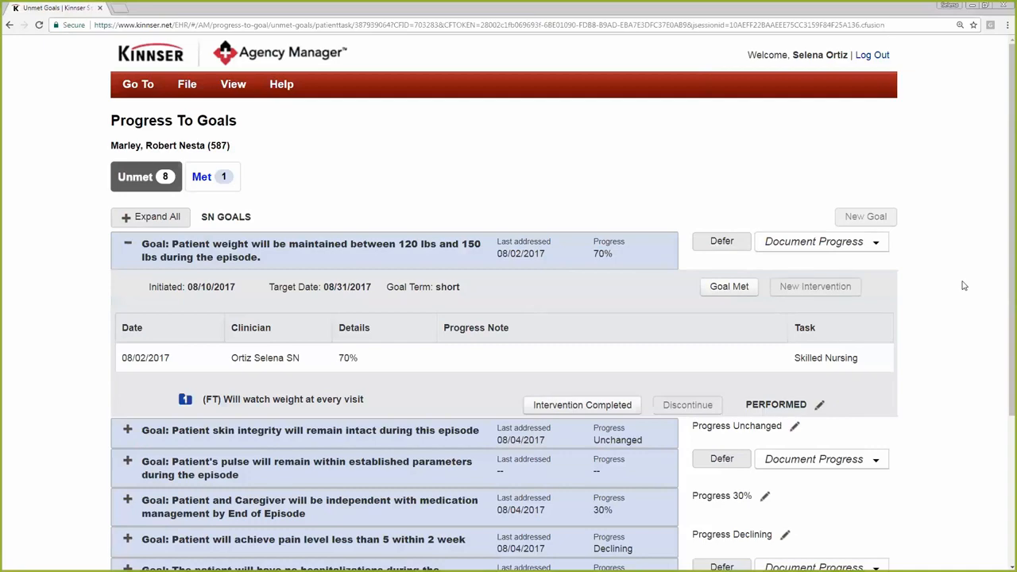
{"action": "scroll", "coordinate": [964, 287], "scroll_direction": "down", "scroll_amount": 3}
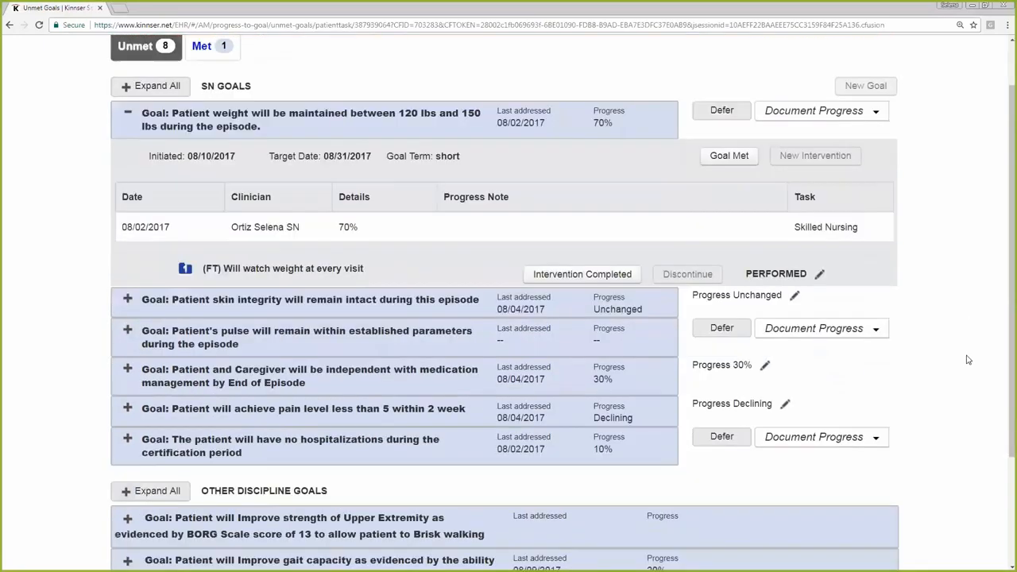
{"action": "scroll", "coordinate": [964, 383], "scroll_direction": "up", "scroll_amount": 3}
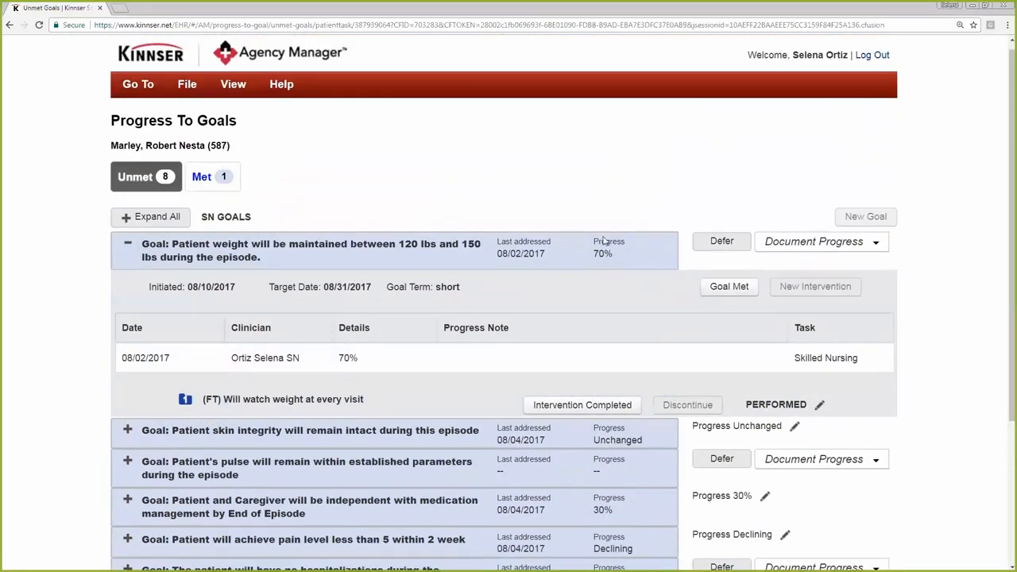
Go back to the skilled nursing visit's task details and open the episode's All Therapy task list in Episode Manager
{"action": "left_click", "coordinate": [225, 89]}
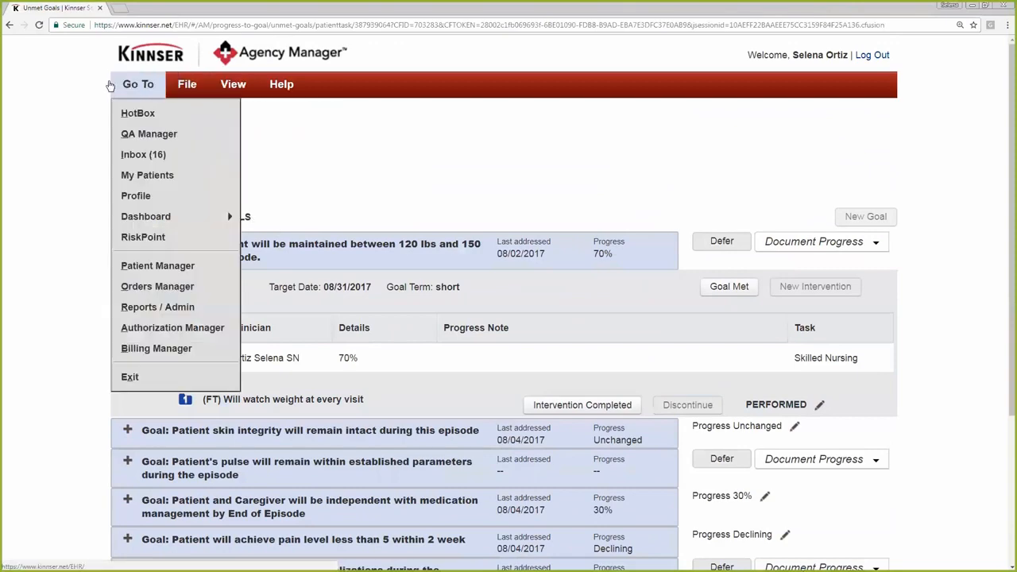
{"action": "left_click", "coordinate": [9, 26]}
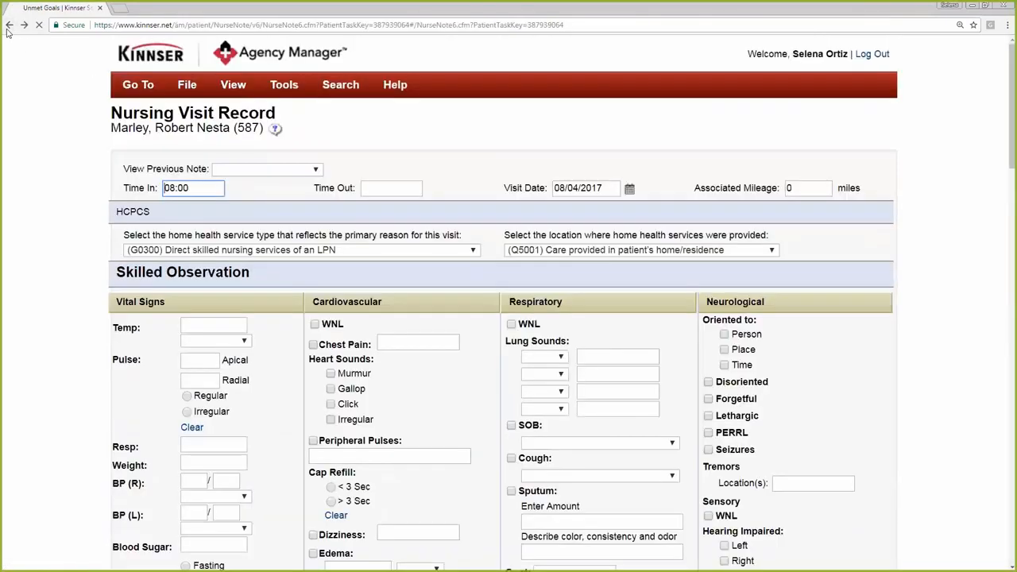
{"action": "left_click", "coordinate": [8, 26]}
{"action": "left_click", "coordinate": [233, 84]}
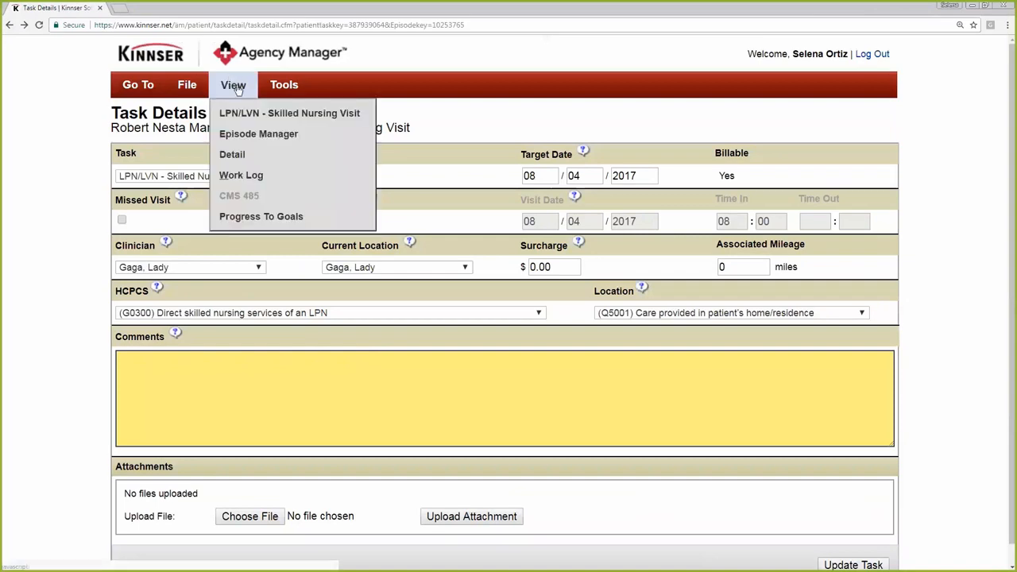
{"action": "left_click", "coordinate": [251, 136]}
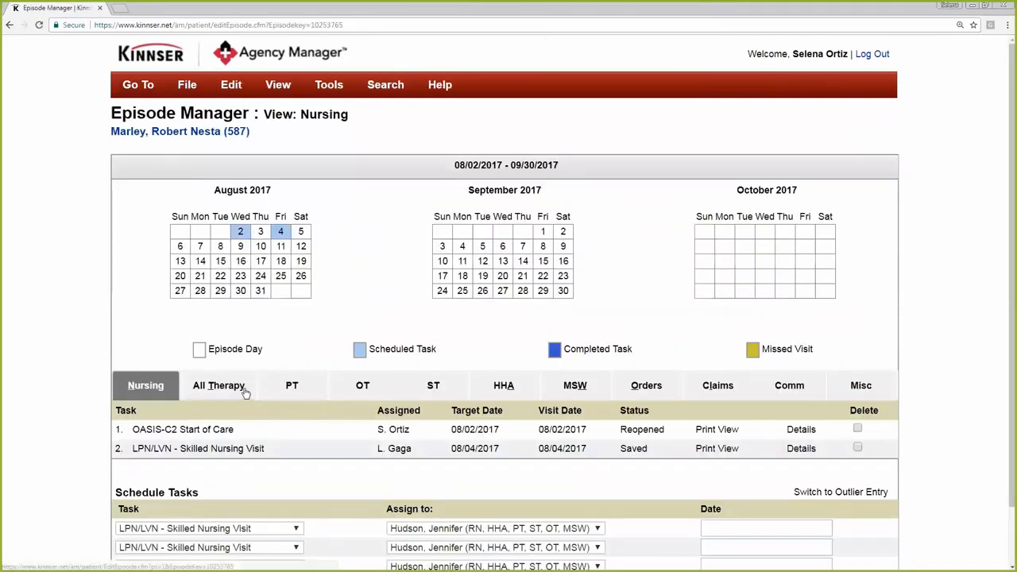
{"action": "left_click", "coordinate": [234, 338]}
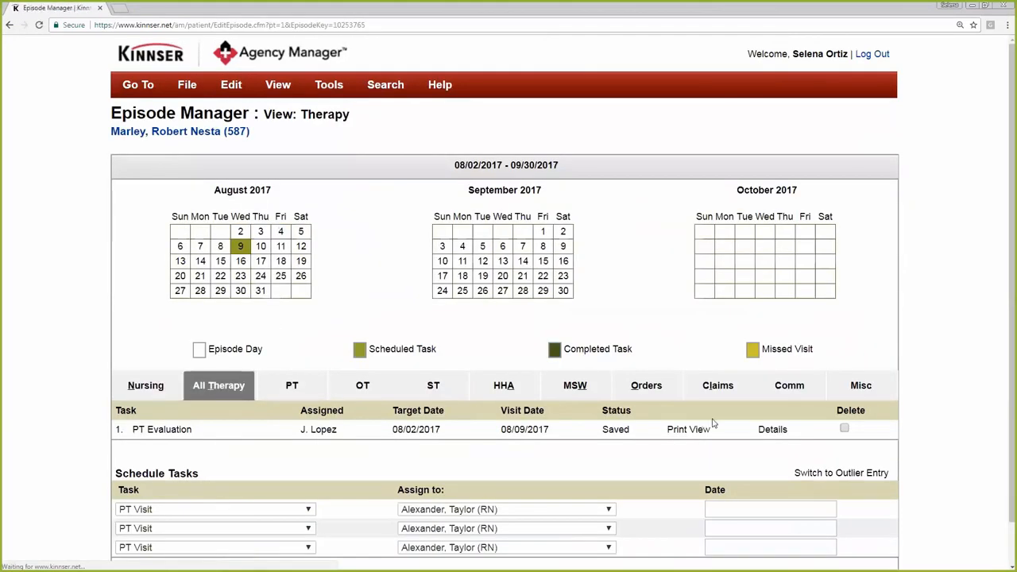
Open the PT Evaluation through its task details and go to the goals and interventions from its Treatment Goals and Plan section
{"action": "left_click", "coordinate": [771, 429]}
{"action": "left_click", "coordinate": [231, 86]}
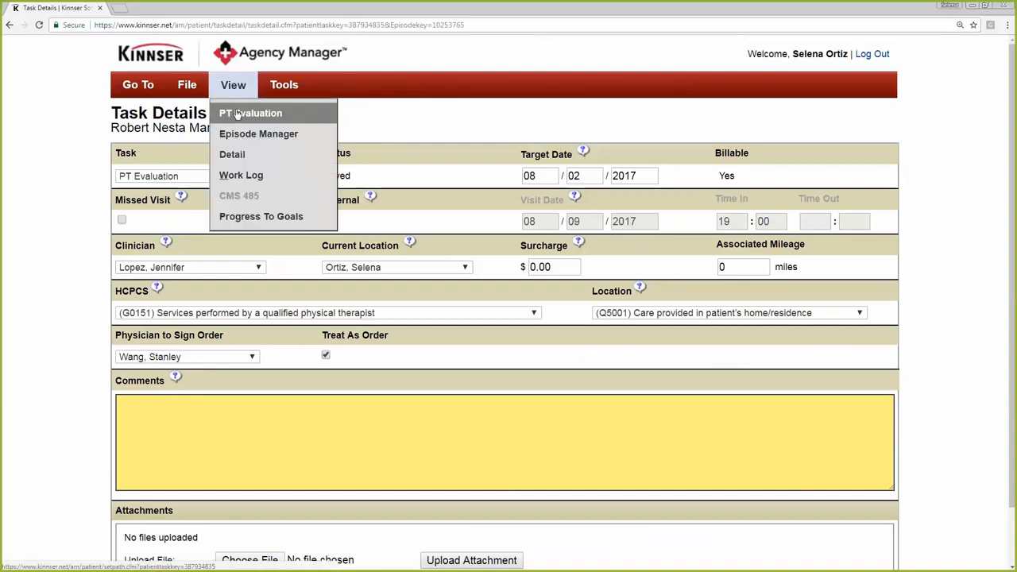
{"action": "left_click", "coordinate": [236, 113]}
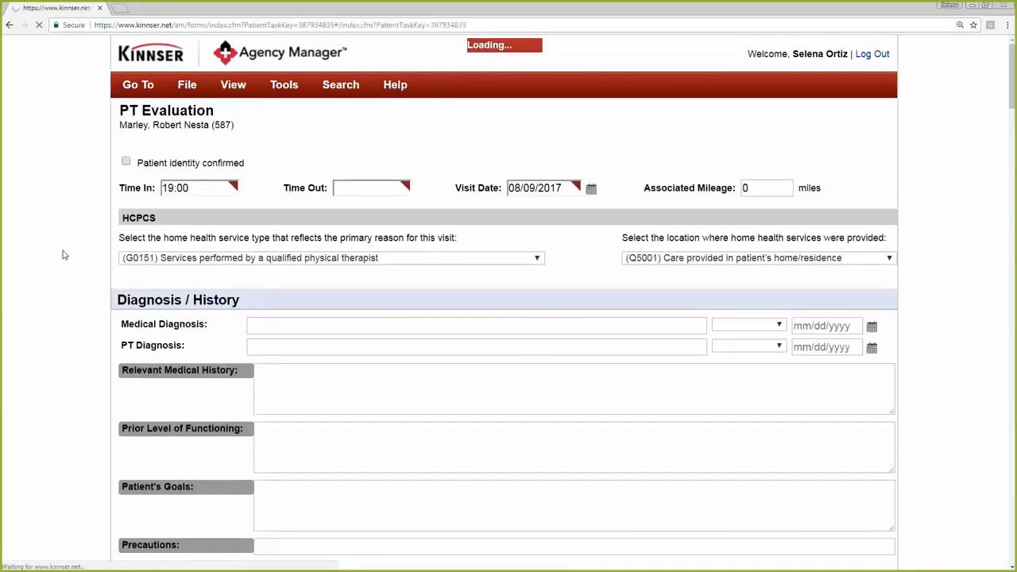
{"action": "scroll", "coordinate": [80, 282], "scroll_direction": "down", "scroll_amount": 2}
{"action": "scroll", "coordinate": [80, 282], "scroll_direction": "down", "scroll_amount": 13}
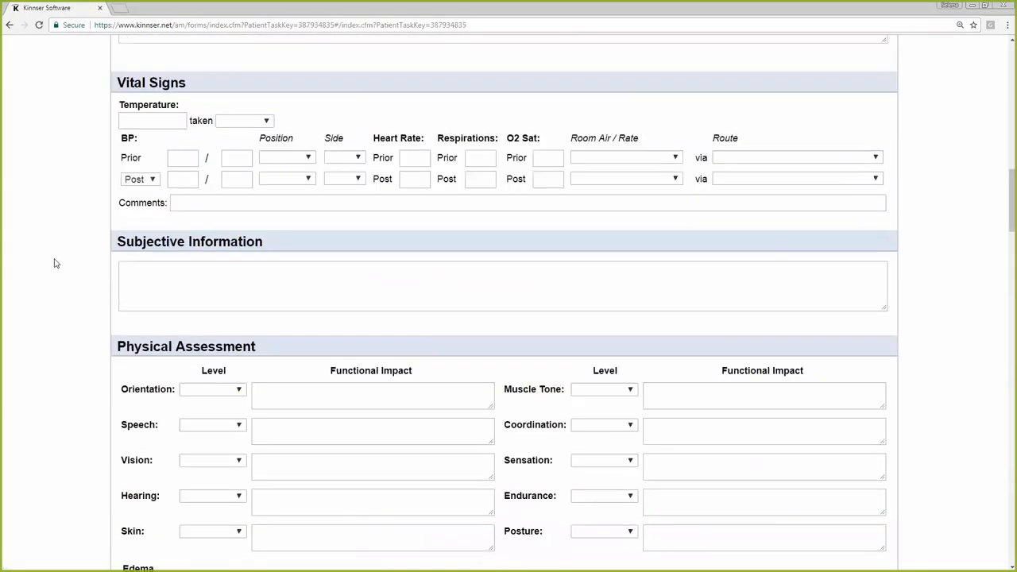
{"action": "scroll", "coordinate": [55, 262], "scroll_direction": "down", "scroll_amount": 15}
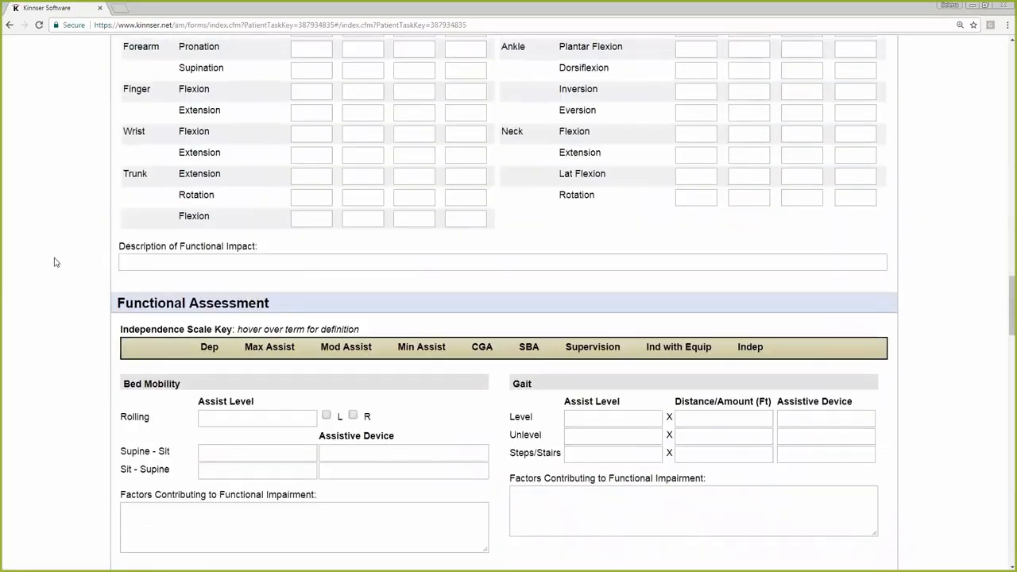
{"action": "scroll", "coordinate": [55, 262], "scroll_direction": "down", "scroll_amount": 13}
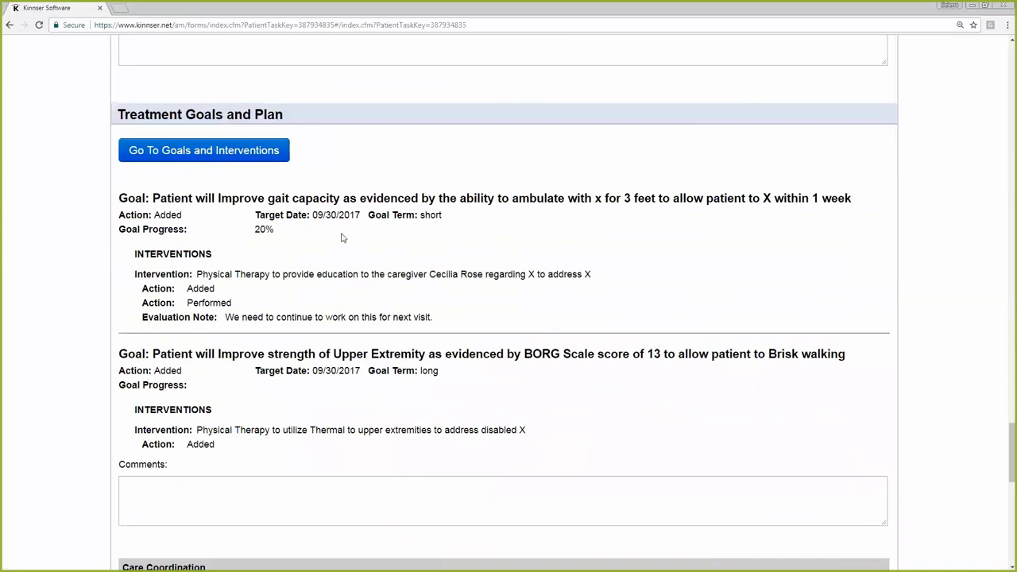
{"action": "scroll", "coordinate": [321, 248], "scroll_direction": "up", "scroll_amount": 1}
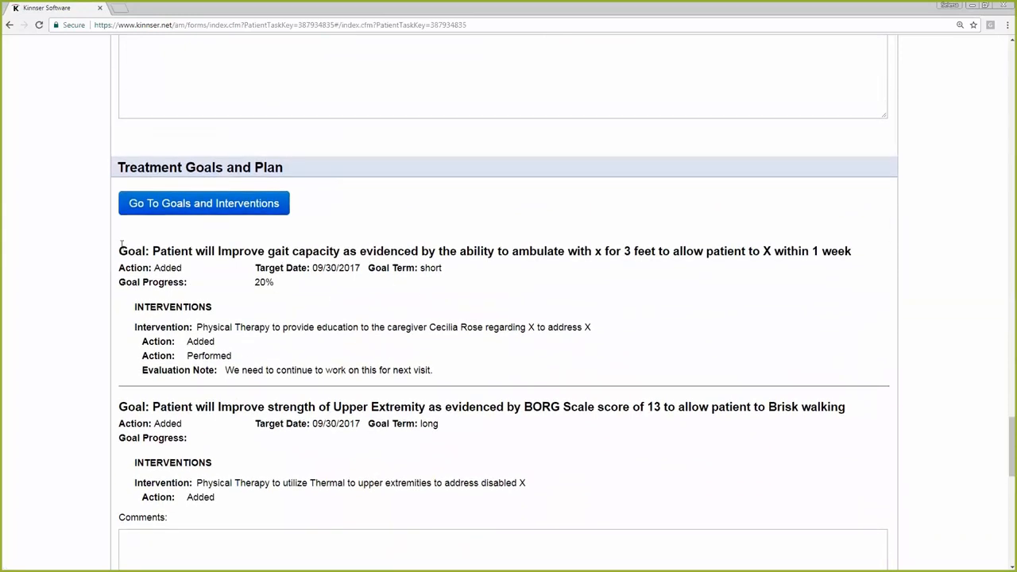
{"action": "left_click", "coordinate": [241, 211]}
{"action": "left_click", "coordinate": [268, 208]}
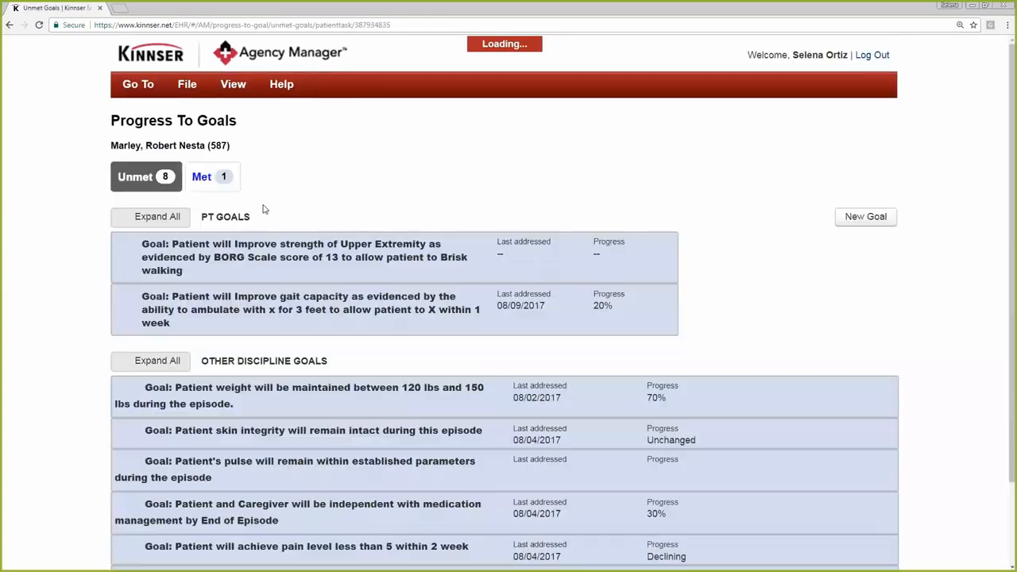
Browse the PT goals available as a new goal, trying Locomotion - Gait Capacity and Balance / Fall Risk - TUG, and cancel the selection
{"action": "left_click", "coordinate": [873, 218]}
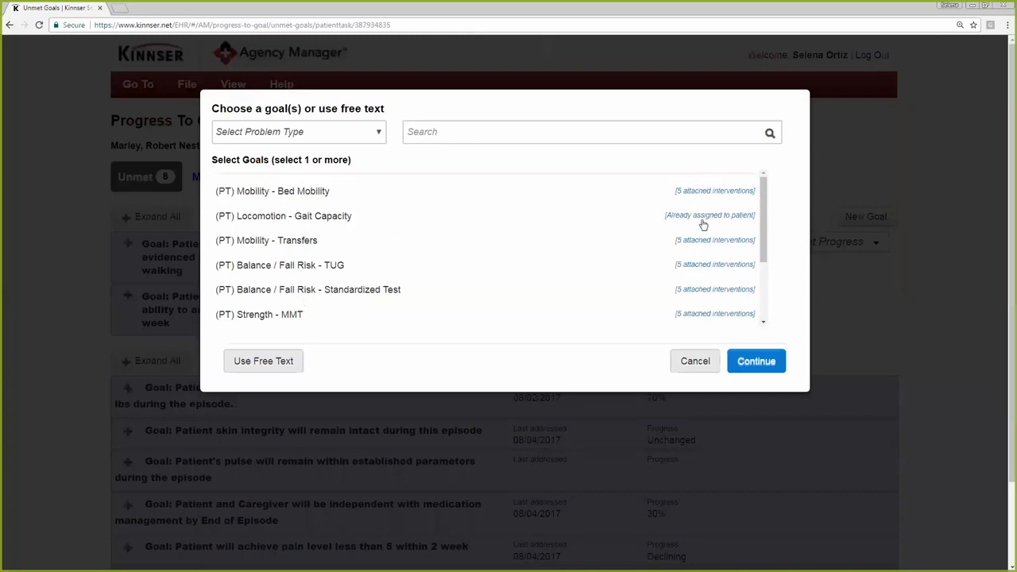
{"action": "left_click", "coordinate": [262, 214]}
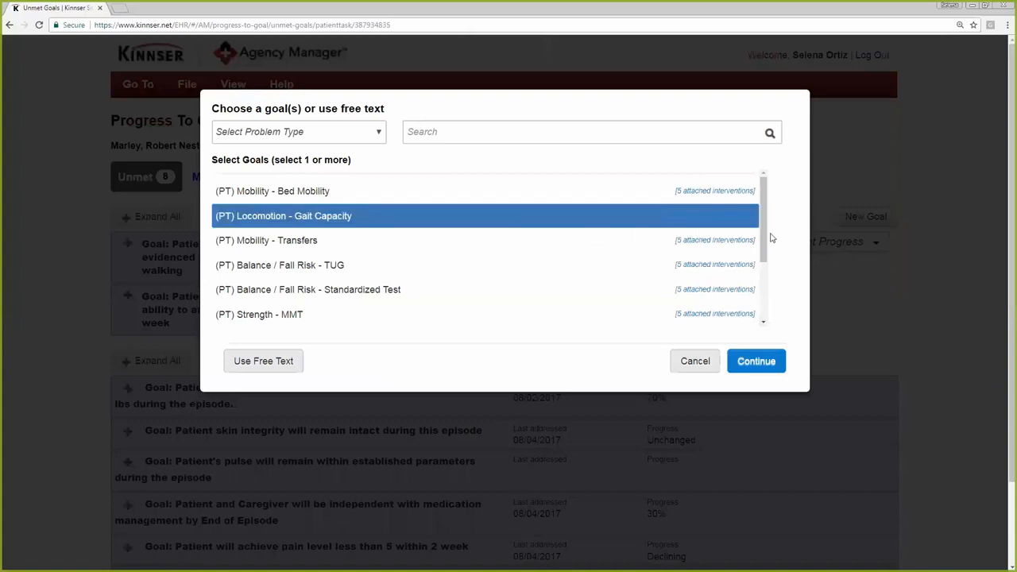
{"action": "left_click", "coordinate": [573, 262]}
{"action": "left_click", "coordinate": [625, 219]}
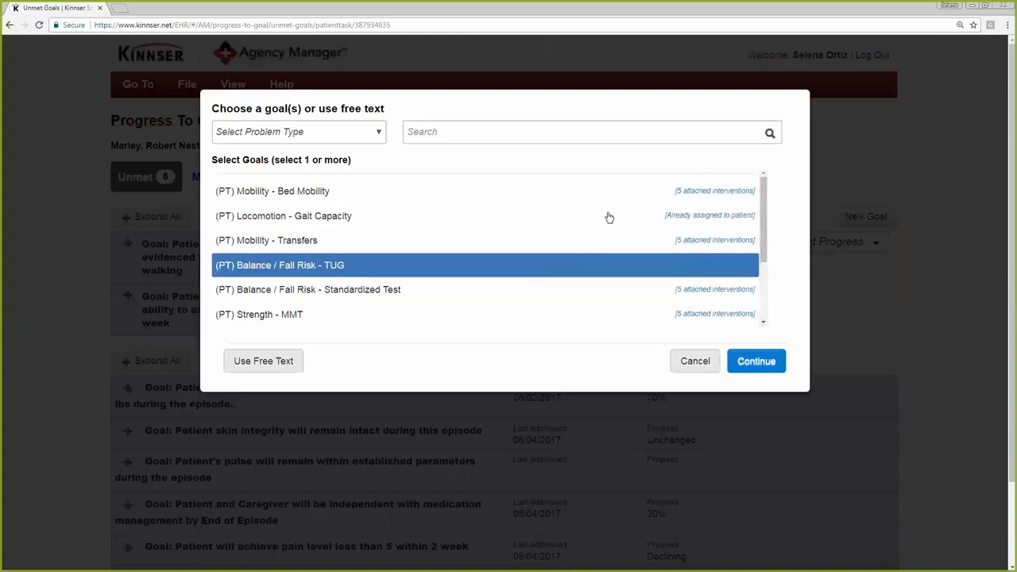
{"action": "left_click", "coordinate": [695, 360]}
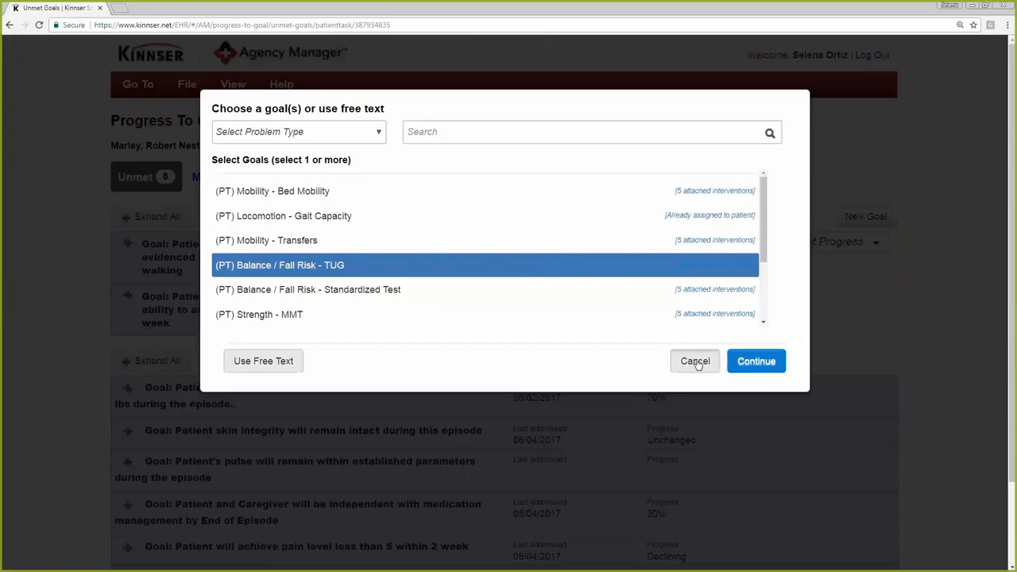
Examine the goals listed under Other Discipline Goals for the PT Evaluation
{"action": "scroll", "coordinate": [80, 329], "scroll_direction": "down", "scroll_amount": 3}
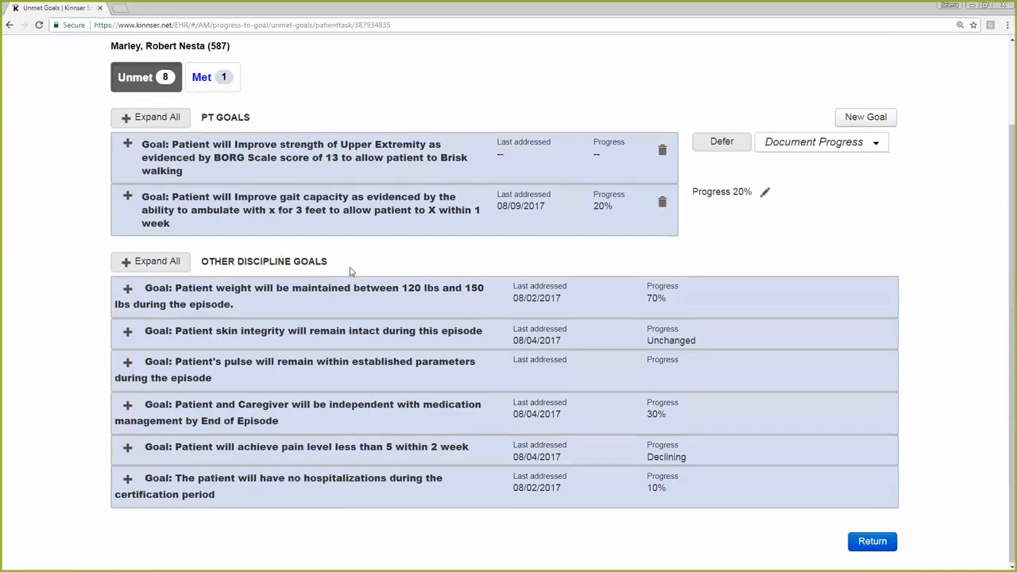
{"action": "left_click_drag", "start_coordinate": [354, 268], "coordinate": [208, 263]}
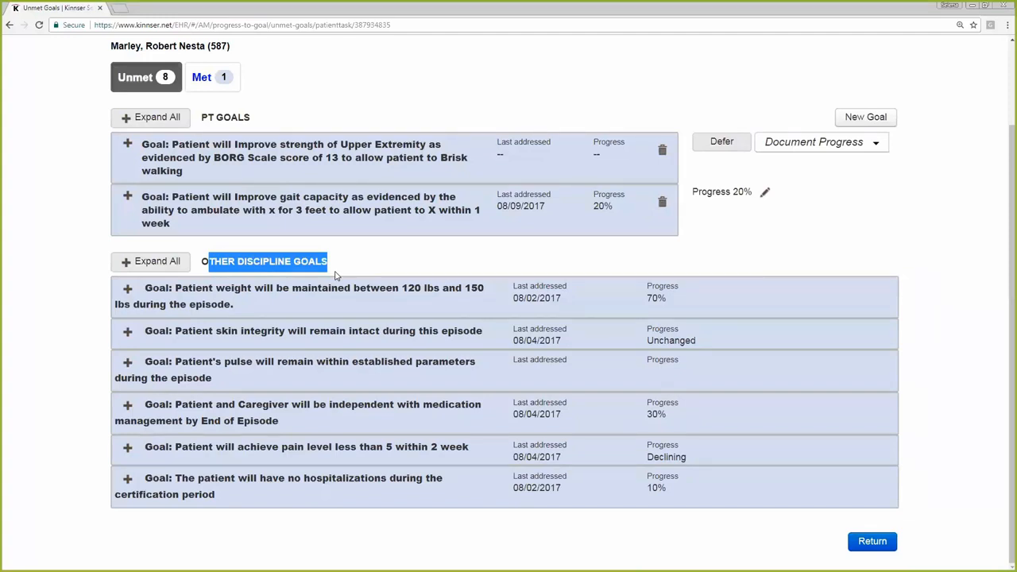
{"action": "left_click", "coordinate": [933, 290]}
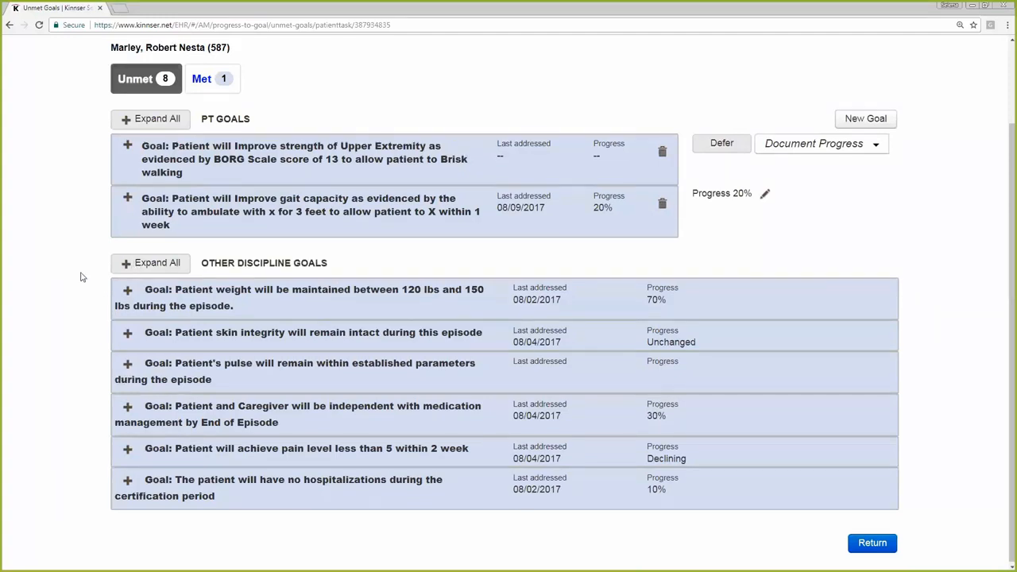
{"action": "scroll", "coordinate": [82, 277], "scroll_direction": "up", "scroll_amount": 2}
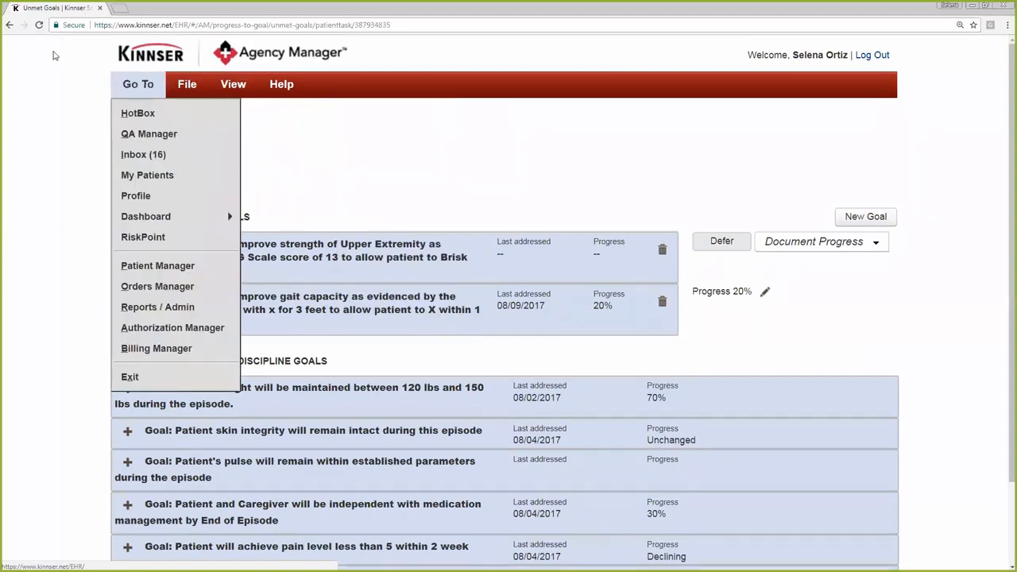
Go back to the PT Evaluation's task details and return to the patient's Episode Manager
{"action": "left_click", "coordinate": [11, 27]}
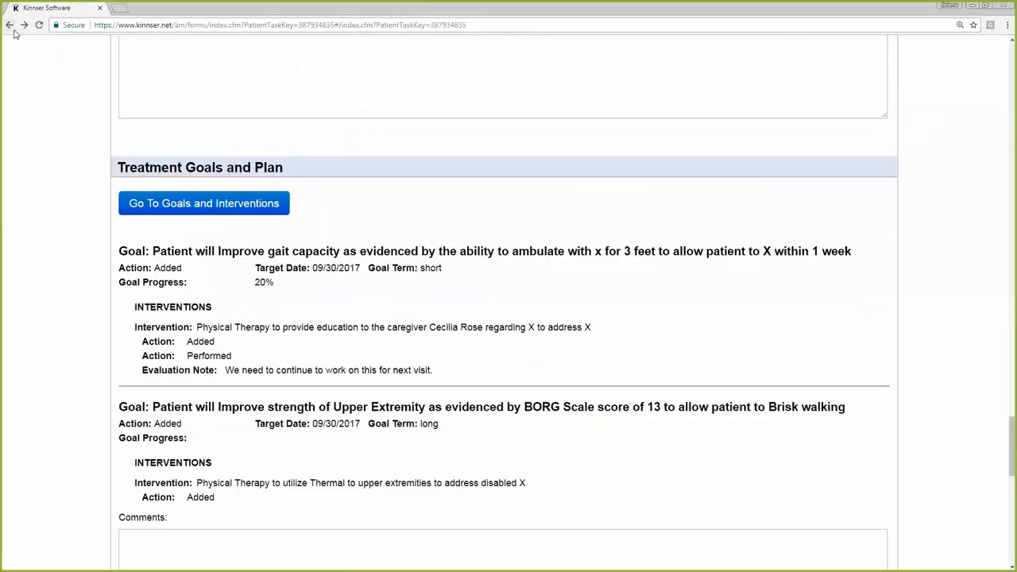
{"action": "left_click", "coordinate": [13, 31]}
{"action": "mouse_move", "coordinate": [233, 85]}
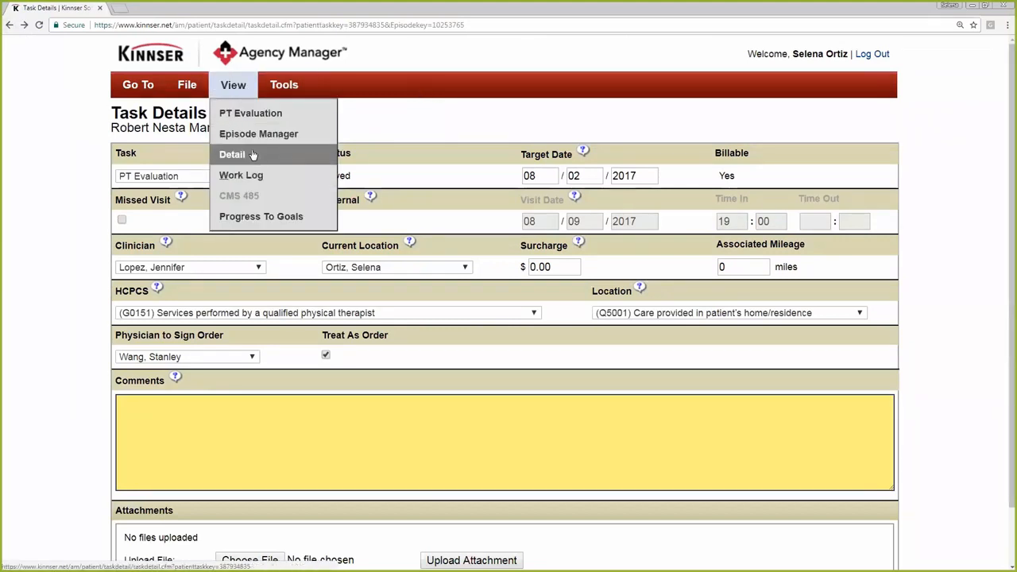
{"action": "left_click", "coordinate": [251, 137]}
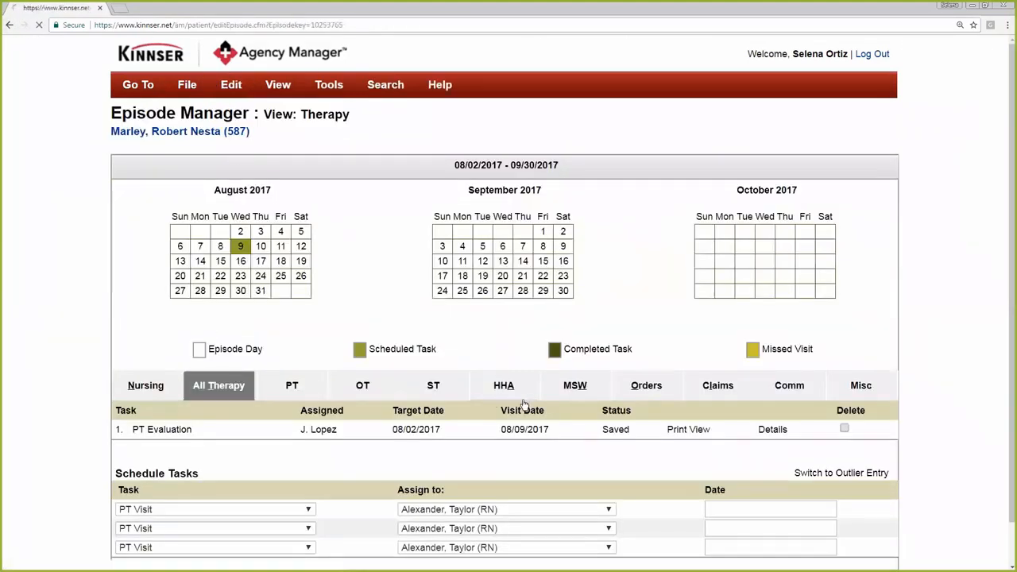
Open the CMS 485 from the episode's orders and review the narratives in section 21 for orders and section 22 for goals
{"action": "left_click", "coordinate": [647, 389]}
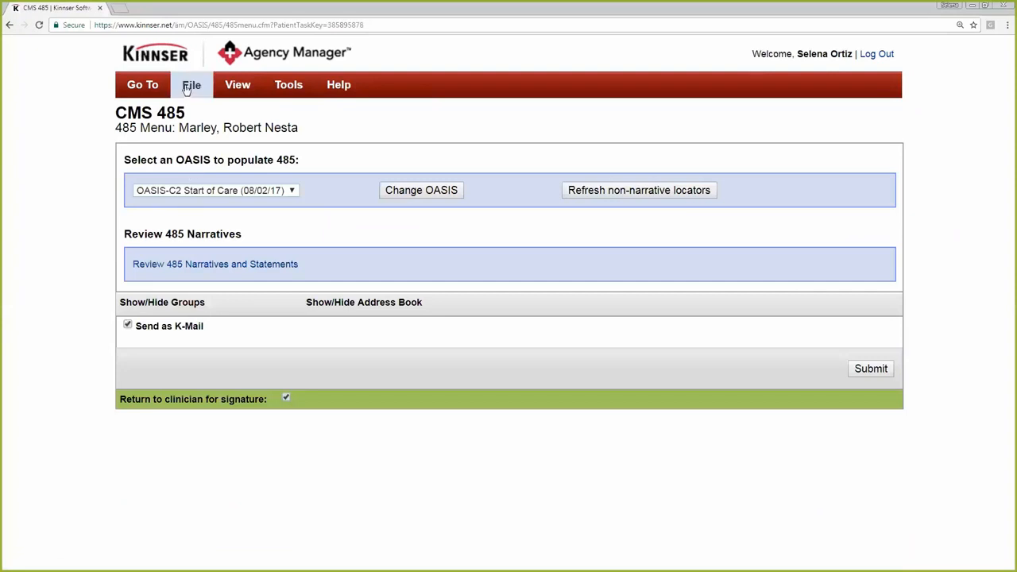
{"action": "left_click", "coordinate": [229, 267]}
{"action": "scroll", "coordinate": [52, 309], "scroll_direction": "down", "scroll_amount": 9}
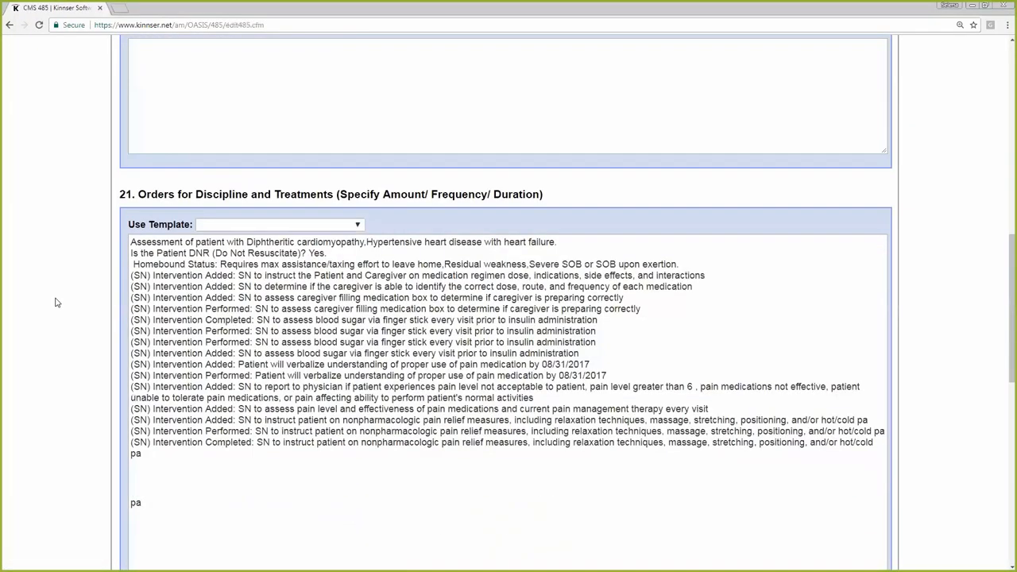
{"action": "scroll", "coordinate": [213, 263], "scroll_direction": "down", "scroll_amount": 9}
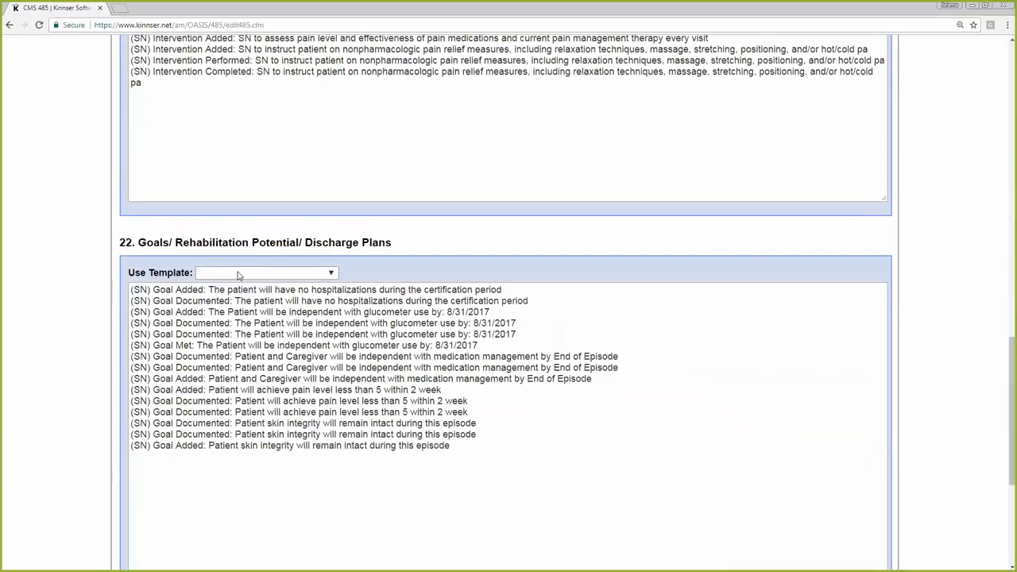
{"action": "scroll", "coordinate": [326, 296], "scroll_direction": "up", "scroll_amount": 3}
{"action": "scroll", "coordinate": [330, 305], "scroll_direction": "up", "scroll_amount": 15}
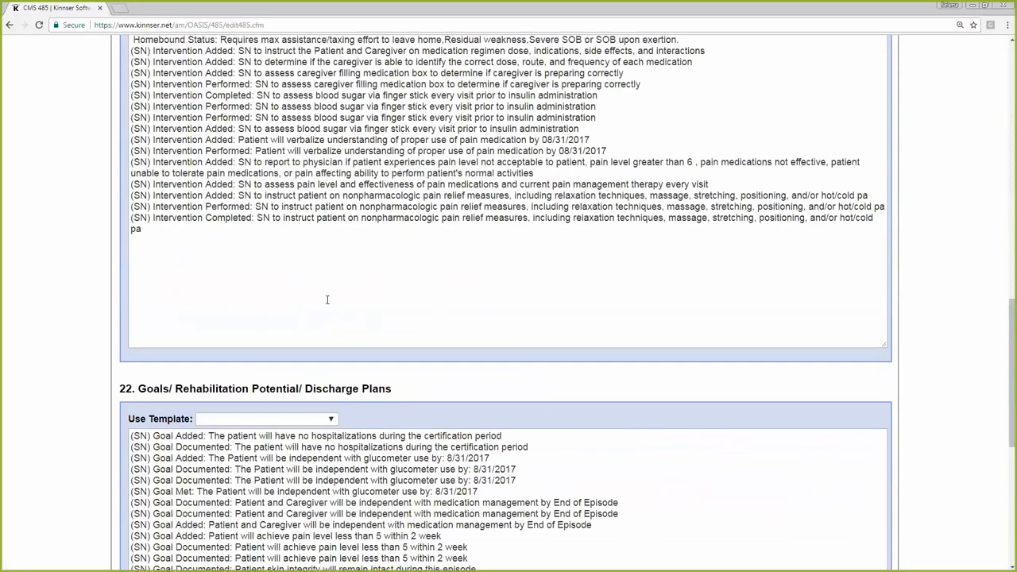
Go to the 485 menu, start changing the OASIS that populates the CMS 485, and cancel the change
{"action": "left_click", "coordinate": [255, 91]}
{"action": "left_click", "coordinate": [186, 85]}
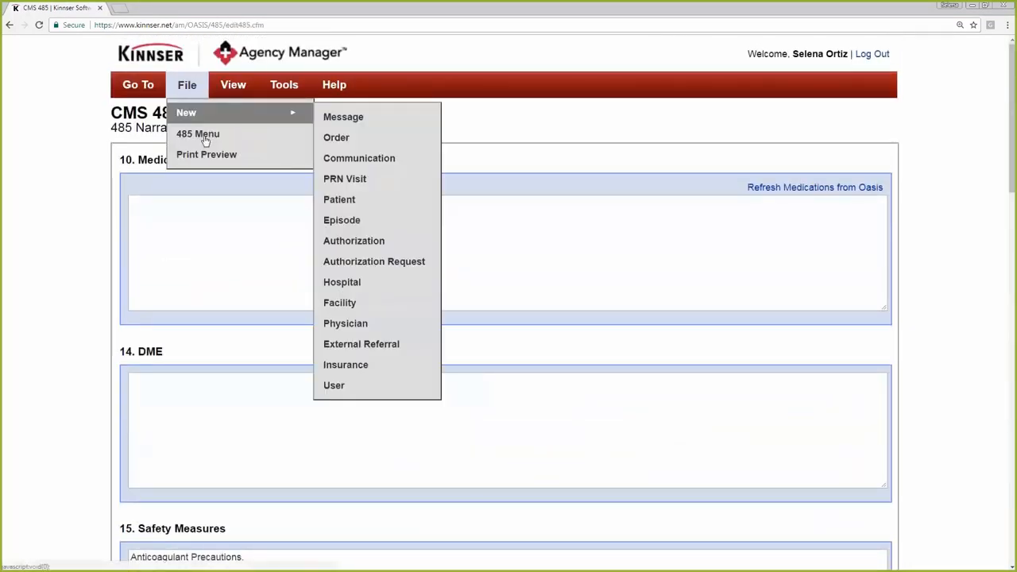
{"action": "left_click", "coordinate": [204, 136]}
{"action": "left_click", "coordinate": [401, 193]}
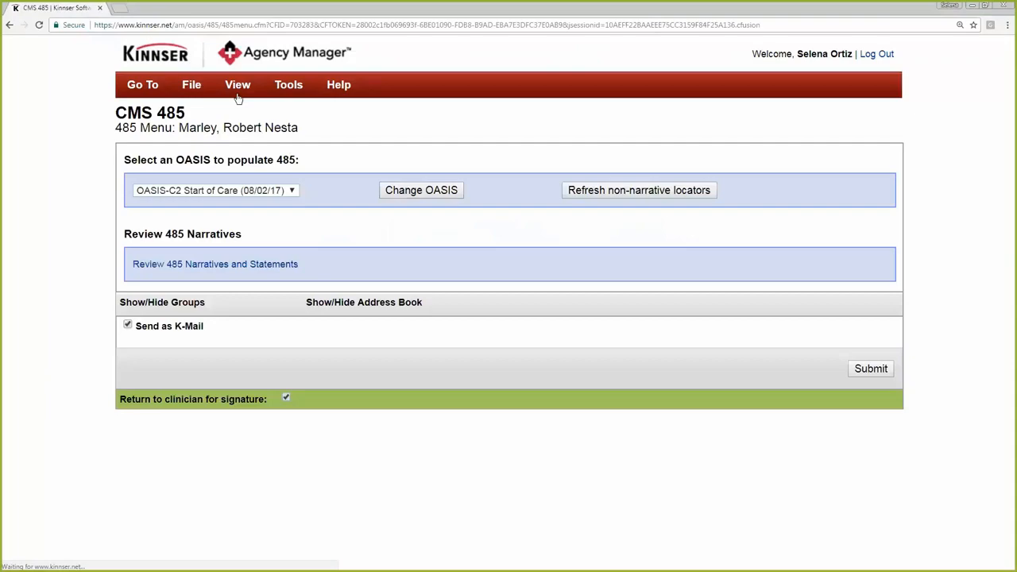
Open the print preview of the CMS 485 and examine the orders and goals on both the plan of care and its addendum
{"action": "mouse_move", "coordinate": [225, 89]}
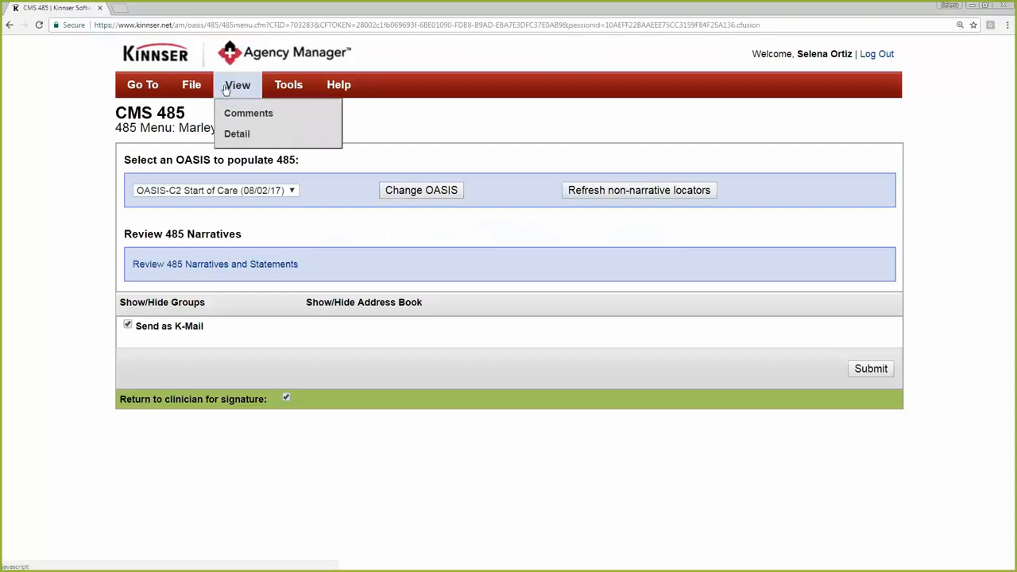
{"action": "mouse_move", "coordinate": [191, 84]}
{"action": "left_click", "coordinate": [208, 155]}
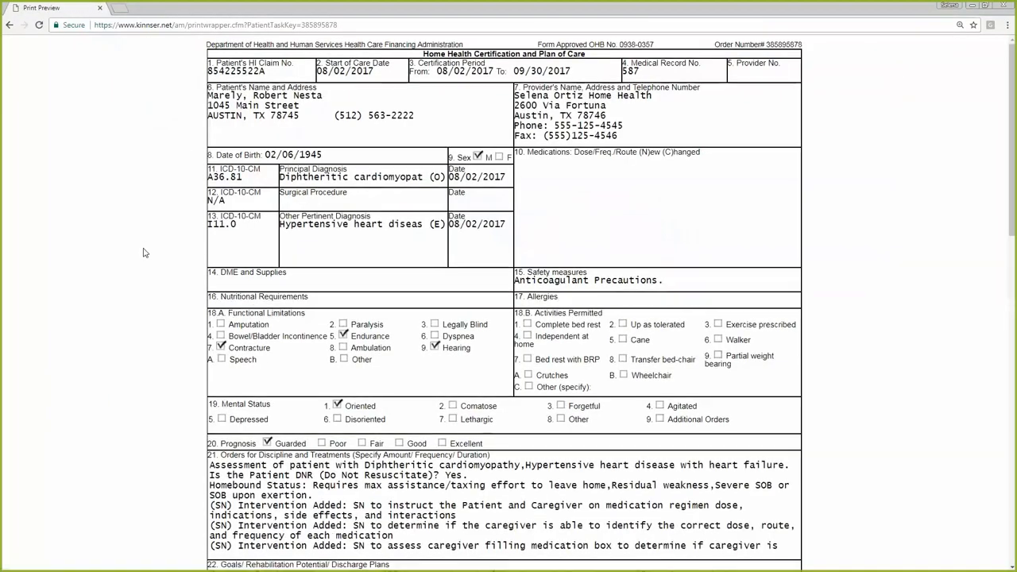
{"action": "scroll", "coordinate": [143, 252], "scroll_direction": "down", "scroll_amount": 10}
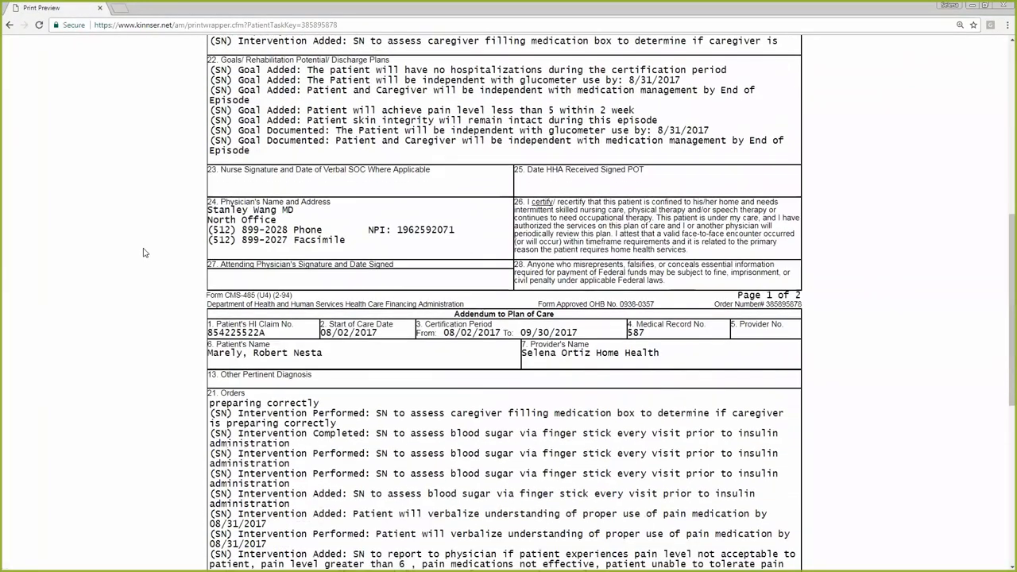
{"action": "scroll", "coordinate": [144, 253], "scroll_direction": "down", "scroll_amount": 5}
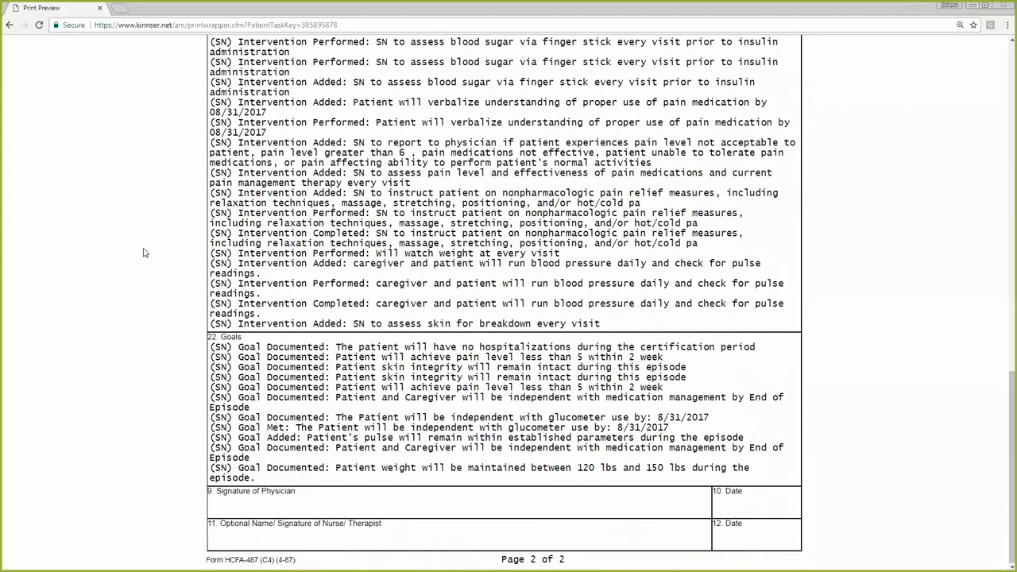
{"action": "scroll", "coordinate": [144, 253], "scroll_direction": "up", "scroll_amount": 5}
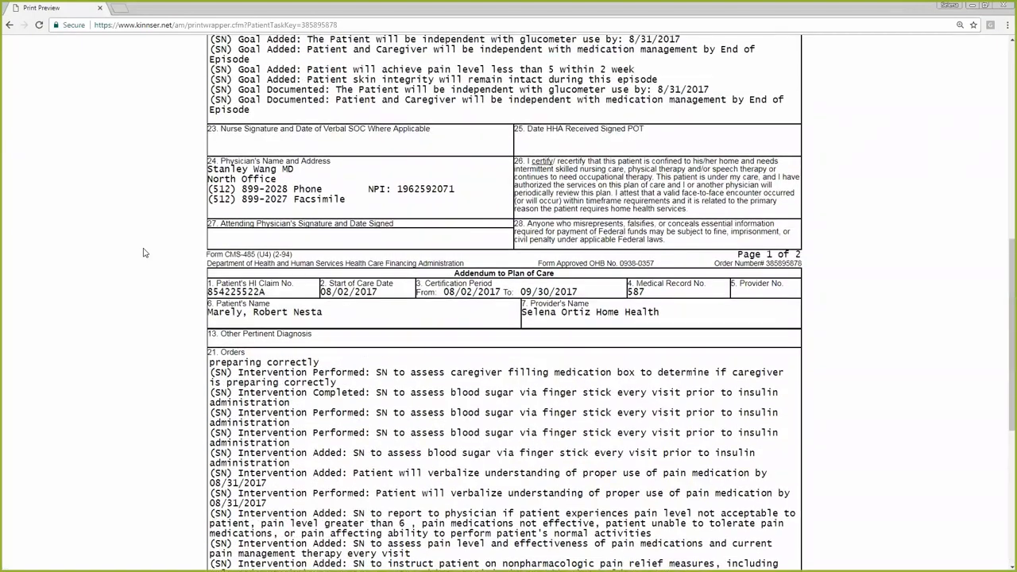
{"action": "scroll", "coordinate": [144, 253], "scroll_direction": "up", "scroll_amount": 2}
{"action": "scroll", "coordinate": [144, 253], "scroll_direction": "up", "scroll_amount": 3}
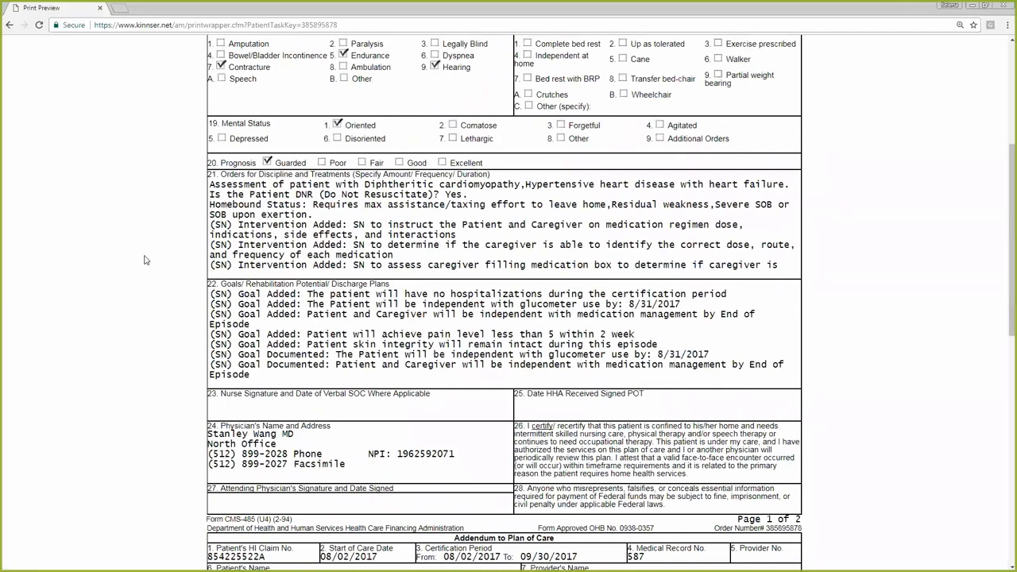
{"action": "scroll", "coordinate": [115, 263], "scroll_direction": "down", "scroll_amount": 11}
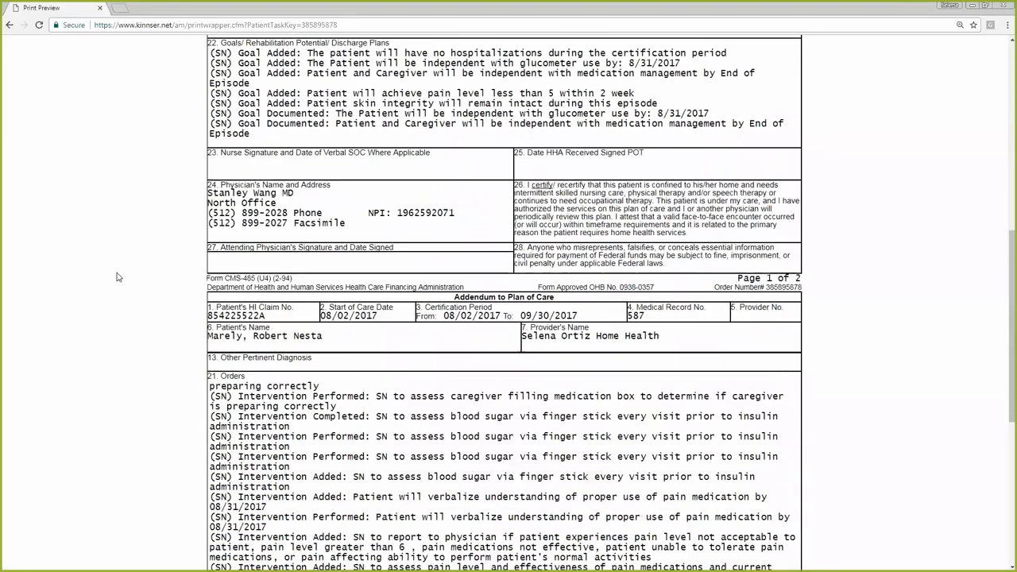
{"action": "scroll", "coordinate": [122, 314], "scroll_direction": "down", "scroll_amount": 1}
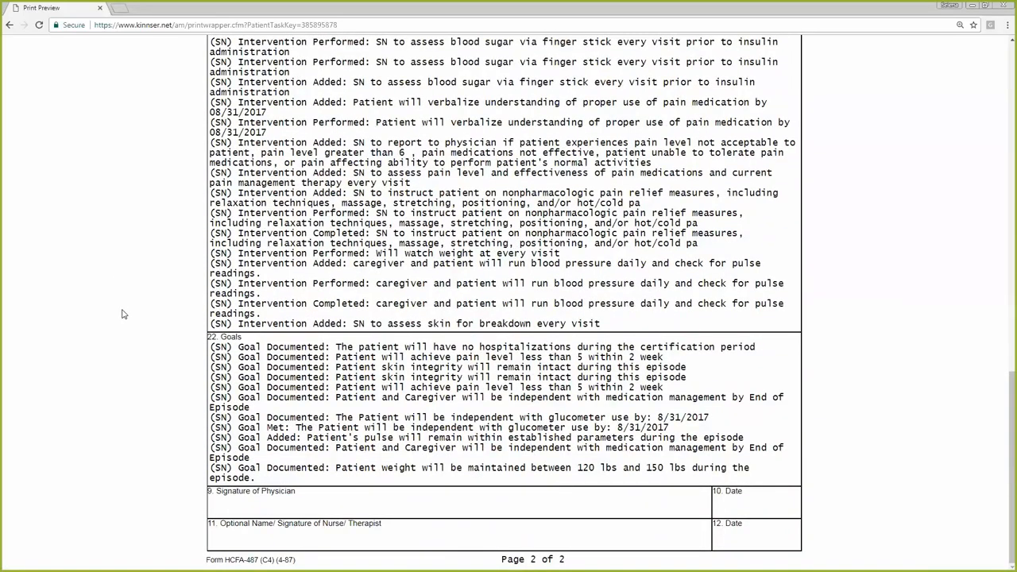
{"action": "scroll", "coordinate": [123, 313], "scroll_direction": "up", "scroll_amount": 19}
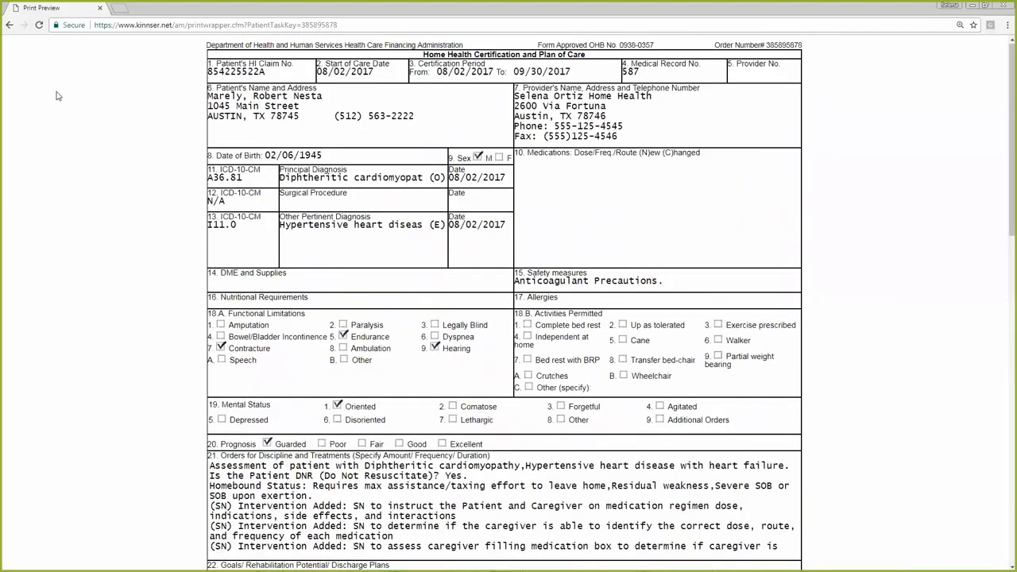
Leave the print preview and return to the patient's Episode Manager by way of the CMS 485 task details
{"action": "left_click", "coordinate": [9, 25]}
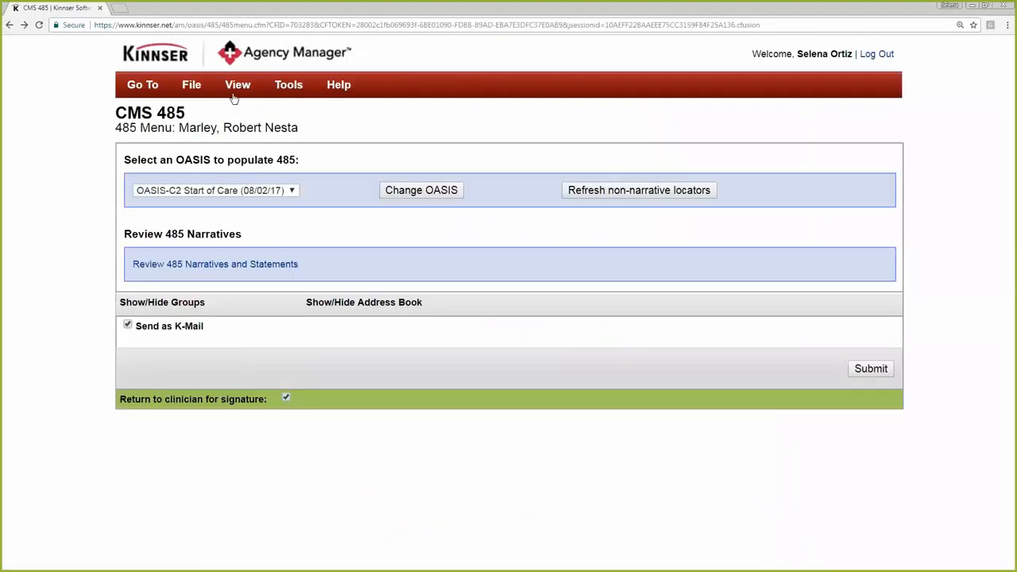
{"action": "left_click", "coordinate": [231, 87]}
{"action": "left_click", "coordinate": [242, 134]}
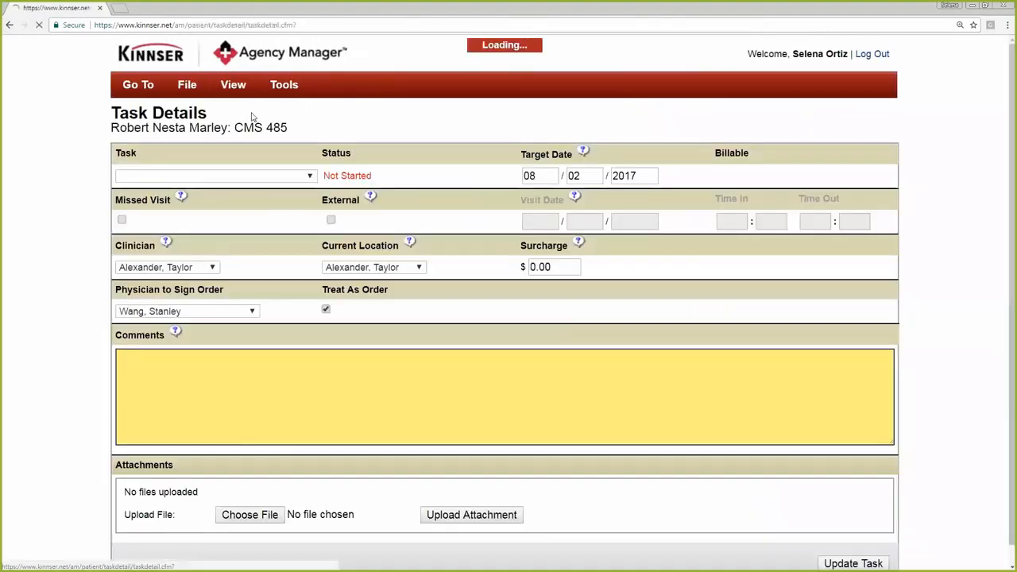
{"action": "left_click", "coordinate": [233, 87]}
{"action": "left_click", "coordinate": [261, 135]}
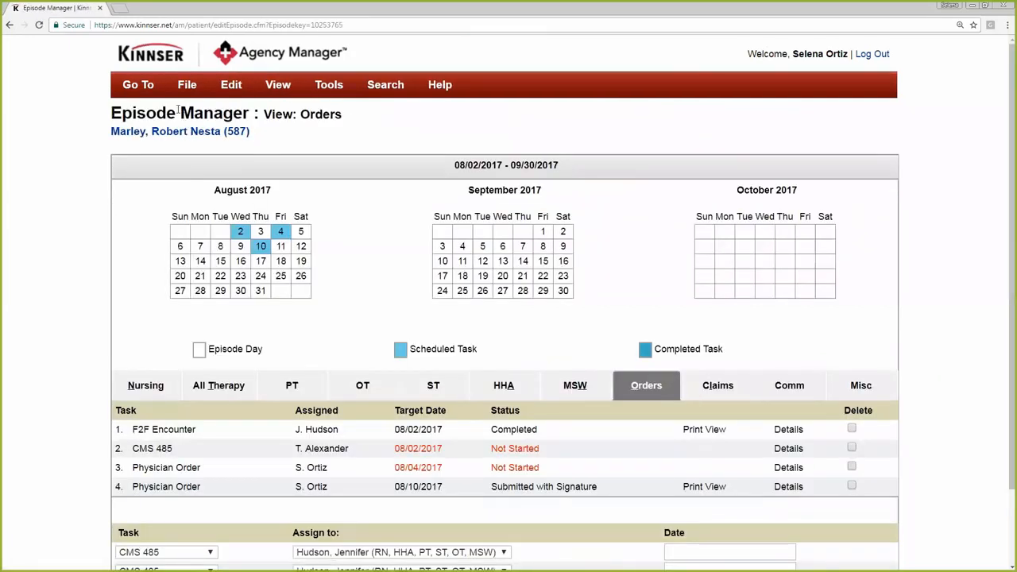
Add a new physician order for the patient dated 08/18/2017, leaving the order text and summary blank
{"action": "left_click", "coordinate": [187, 85]}
{"action": "mouse_move", "coordinate": [190, 112]}
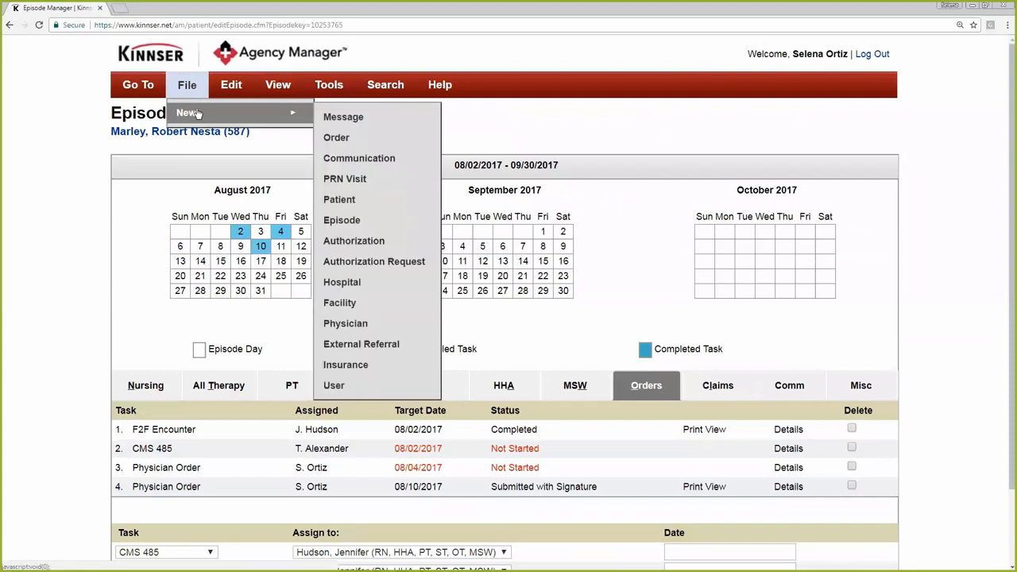
{"action": "left_click", "coordinate": [336, 136]}
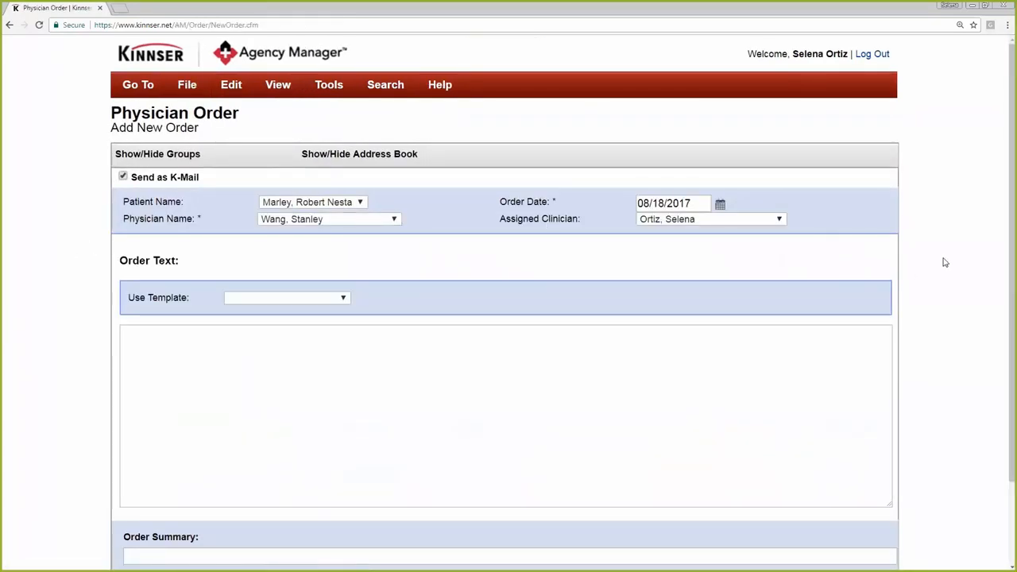
{"action": "scroll", "coordinate": [874, 278], "scroll_direction": "down", "scroll_amount": 2}
{"action": "scroll", "coordinate": [873, 278], "scroll_direction": "up", "scroll_amount": 1}
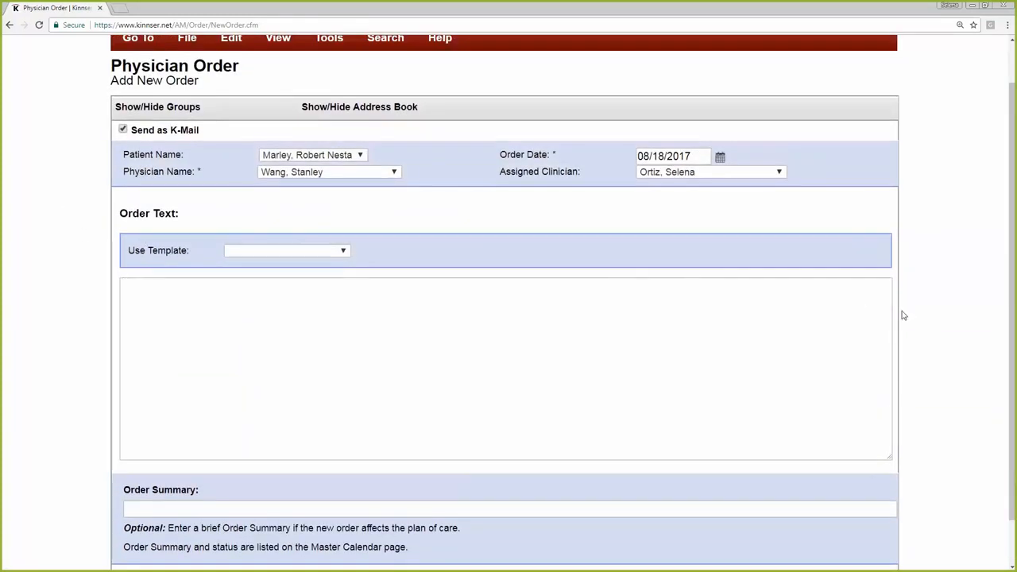
{"action": "scroll", "coordinate": [906, 374], "scroll_direction": "down", "scroll_amount": 1}
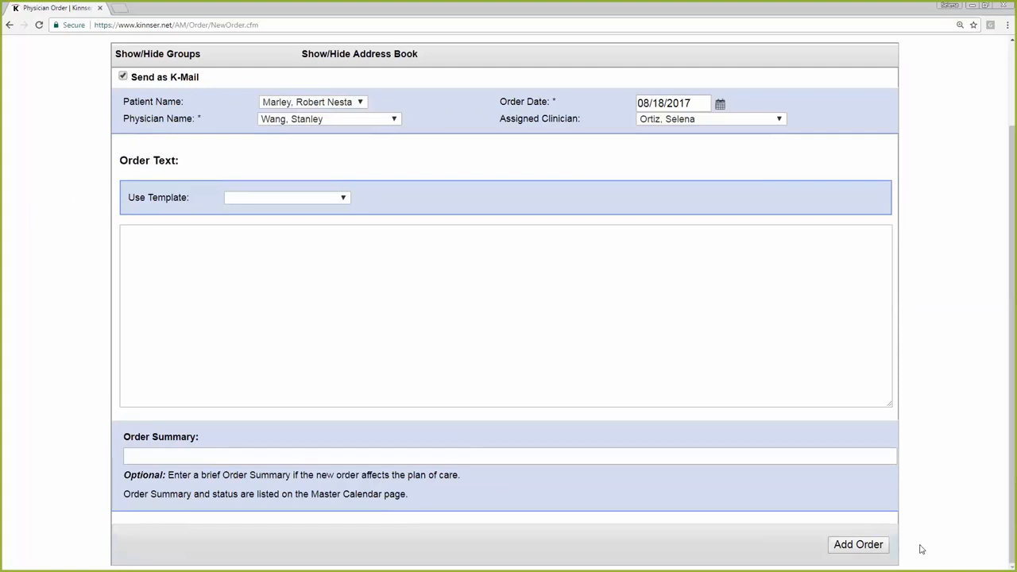
{"action": "left_click", "coordinate": [864, 547]}
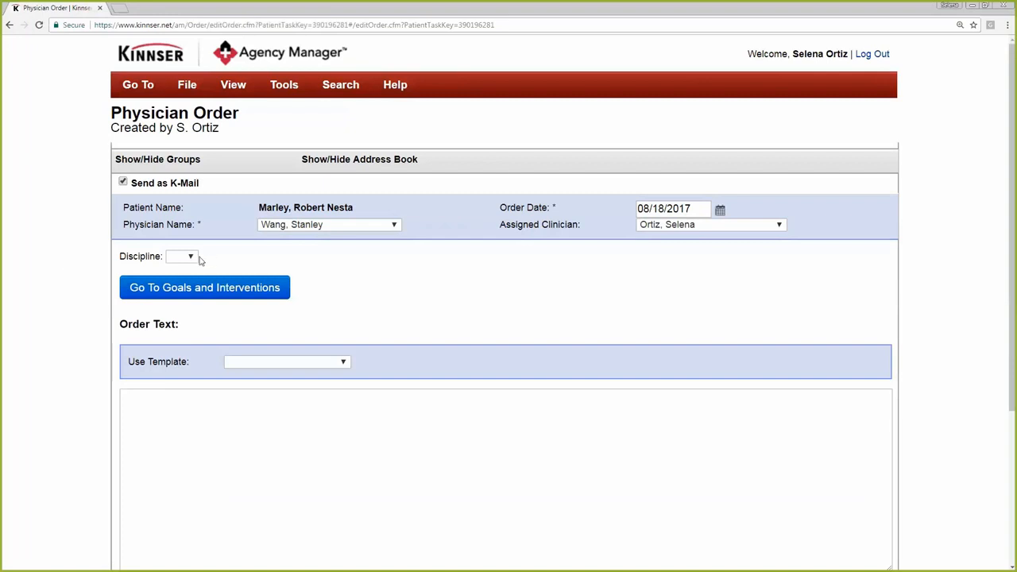
Set the physician order's discipline to PT and open its goals and interventions
{"action": "left_click", "coordinate": [196, 258]}
{"action": "left_click", "coordinate": [199, 260]}
{"action": "left_click", "coordinate": [197, 258]}
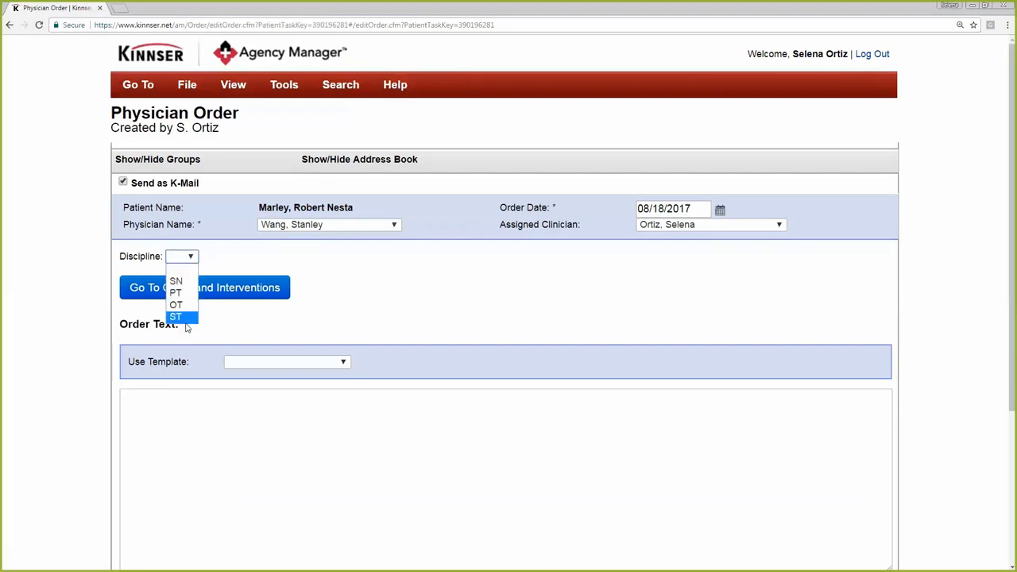
{"action": "left_click", "coordinate": [181, 282]}
{"action": "left_click", "coordinate": [184, 256]}
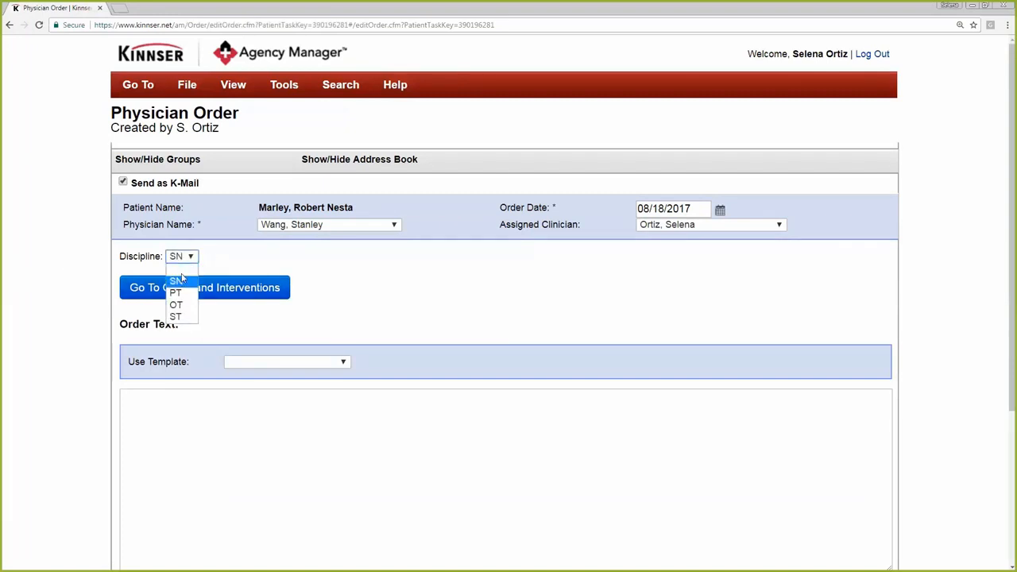
{"action": "left_click", "coordinate": [178, 279]}
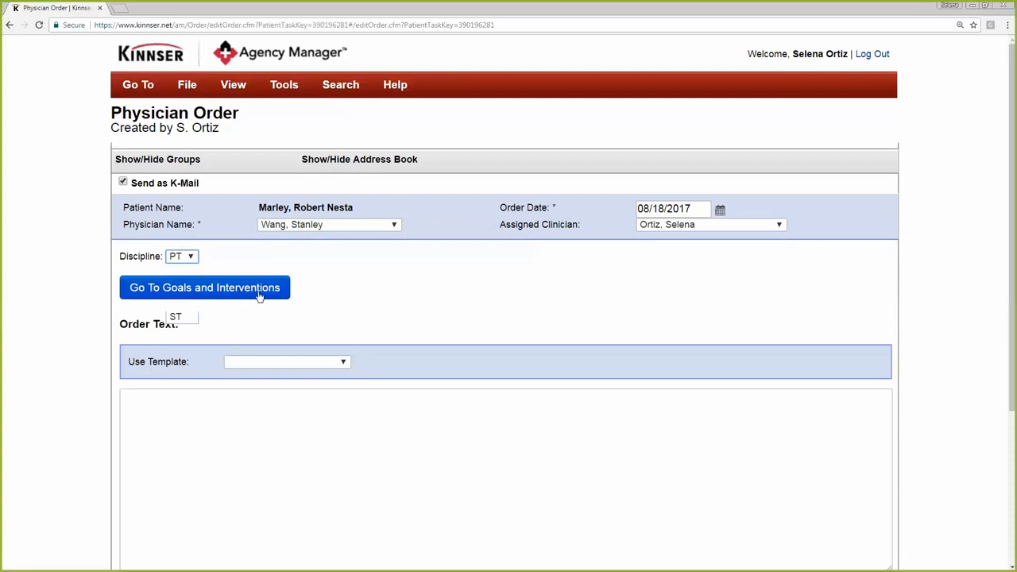
{"action": "left_click", "coordinate": [254, 297]}
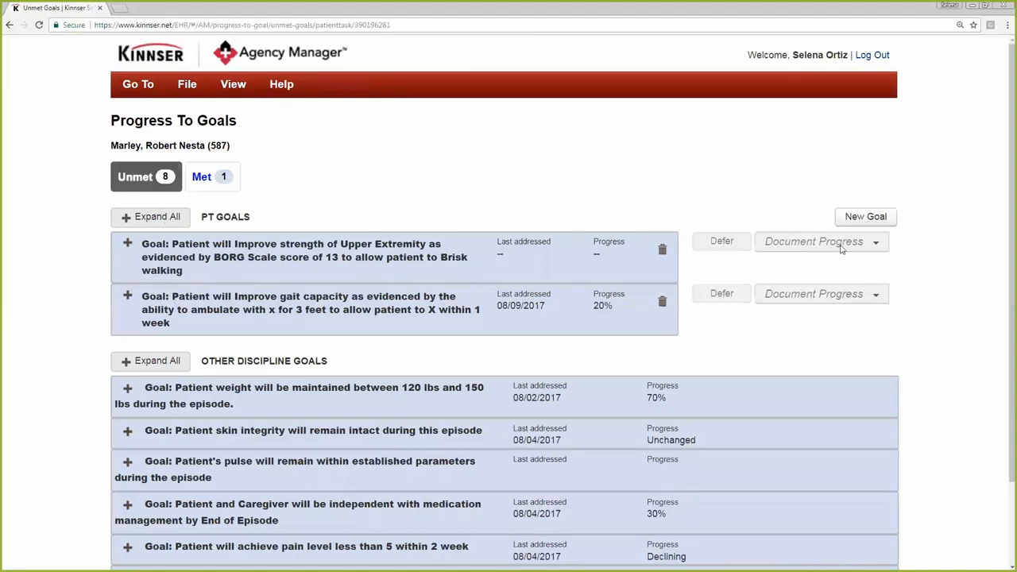
Expand the upper extremity strength and gait capacity PT goals to examine their progress and interventions
{"action": "left_click", "coordinate": [125, 248]}
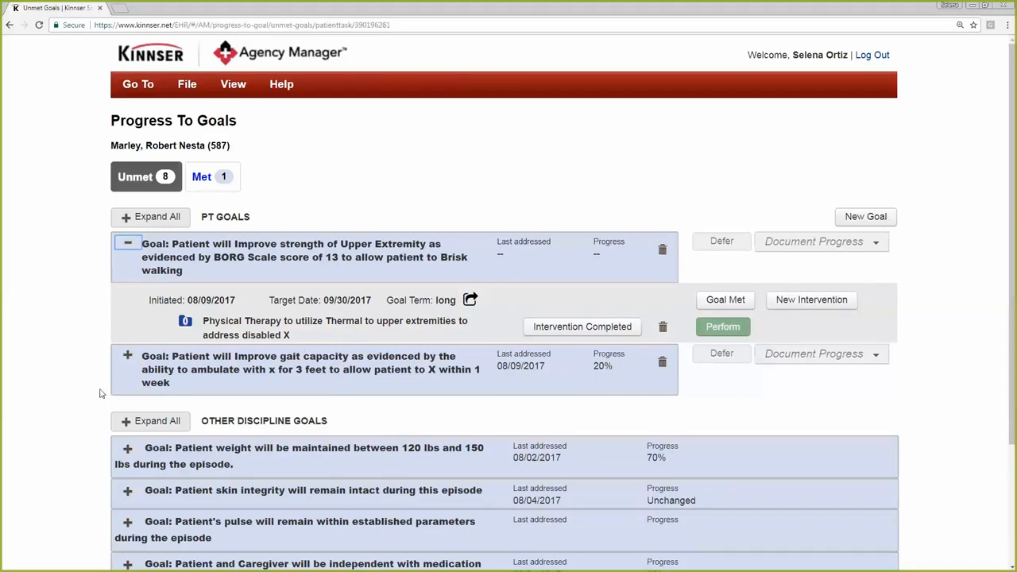
{"action": "left_click", "coordinate": [50, 379]}
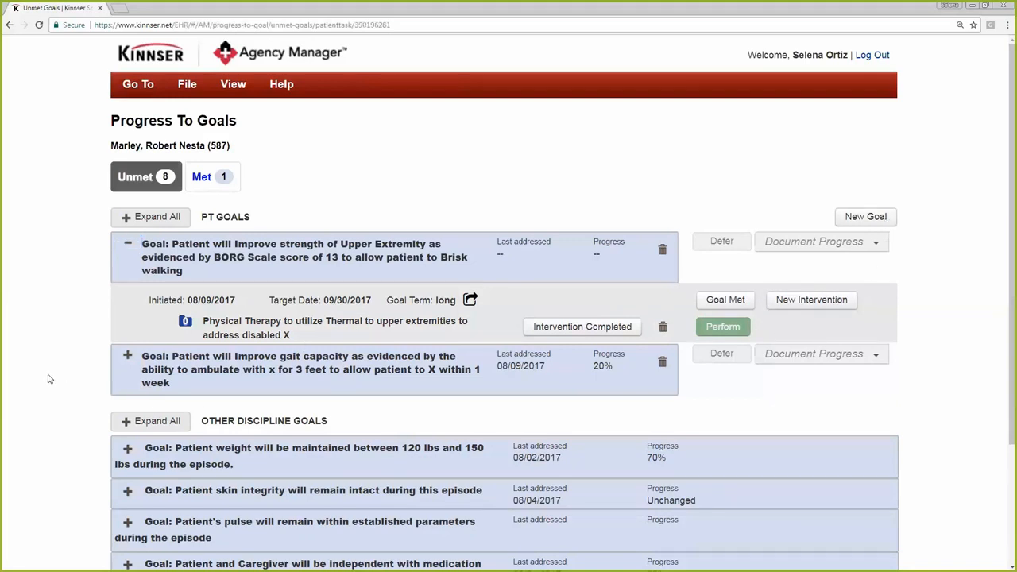
{"action": "left_click", "coordinate": [128, 359]}
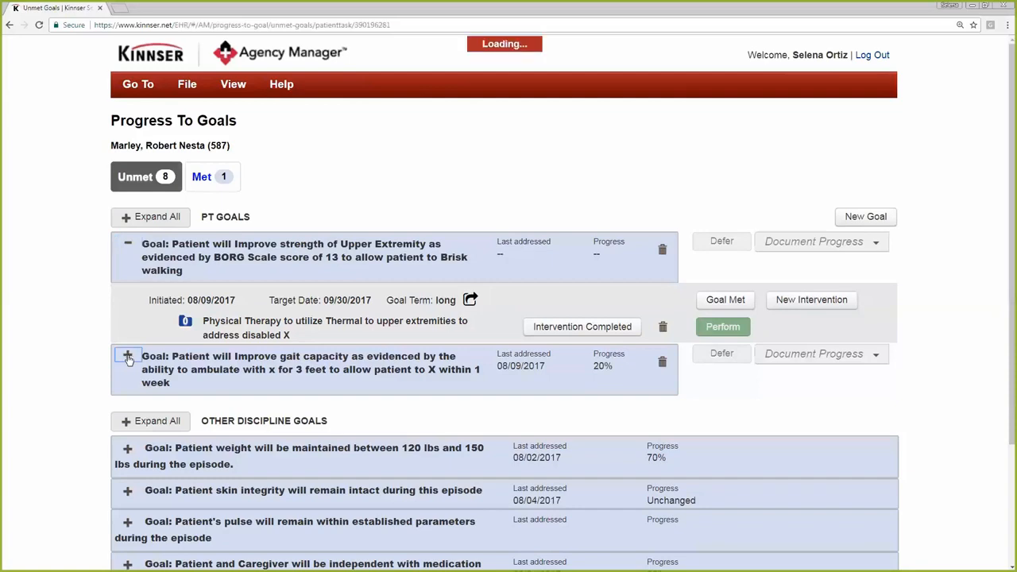
{"action": "scroll", "coordinate": [235, 294], "scroll_direction": "down", "scroll_amount": 3}
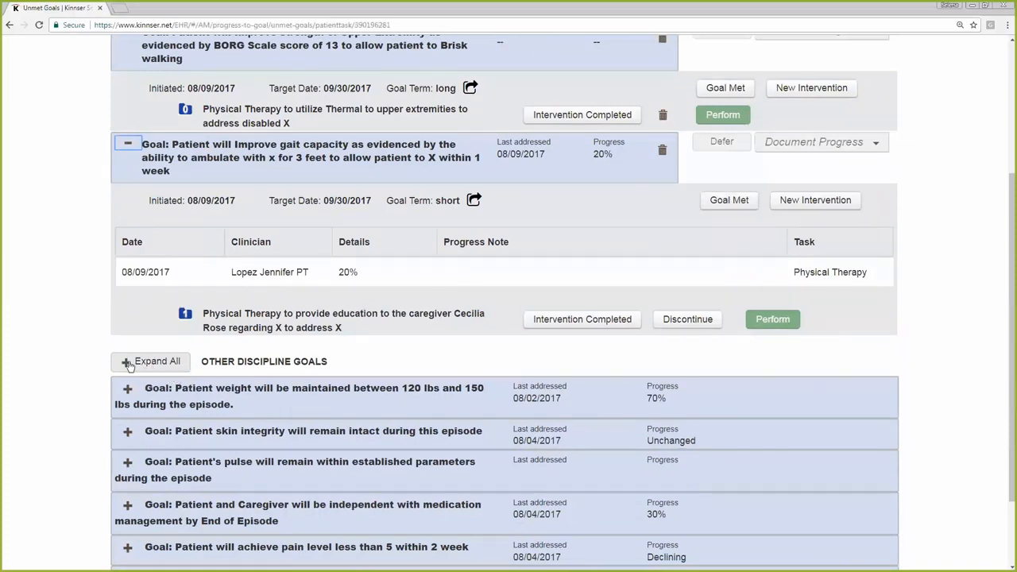
Expand all Other Discipline Goals, starting with the patient weight goal, review their progress and interventions, and return to the physician order
{"action": "left_click", "coordinate": [128, 390]}
{"action": "scroll", "coordinate": [347, 382], "scroll_direction": "down", "scroll_amount": 3}
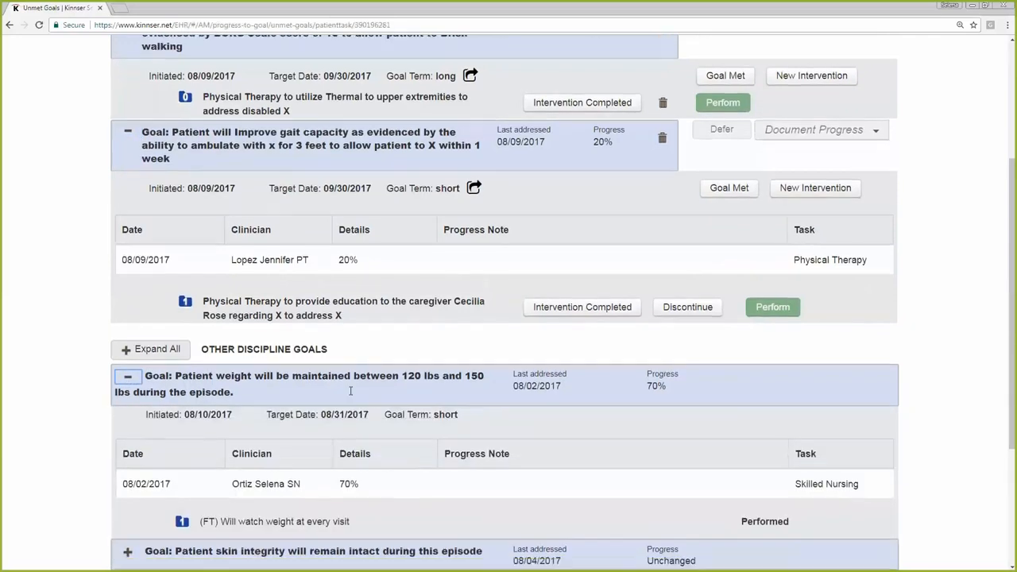
{"action": "scroll", "coordinate": [347, 426], "scroll_direction": "up", "scroll_amount": 3}
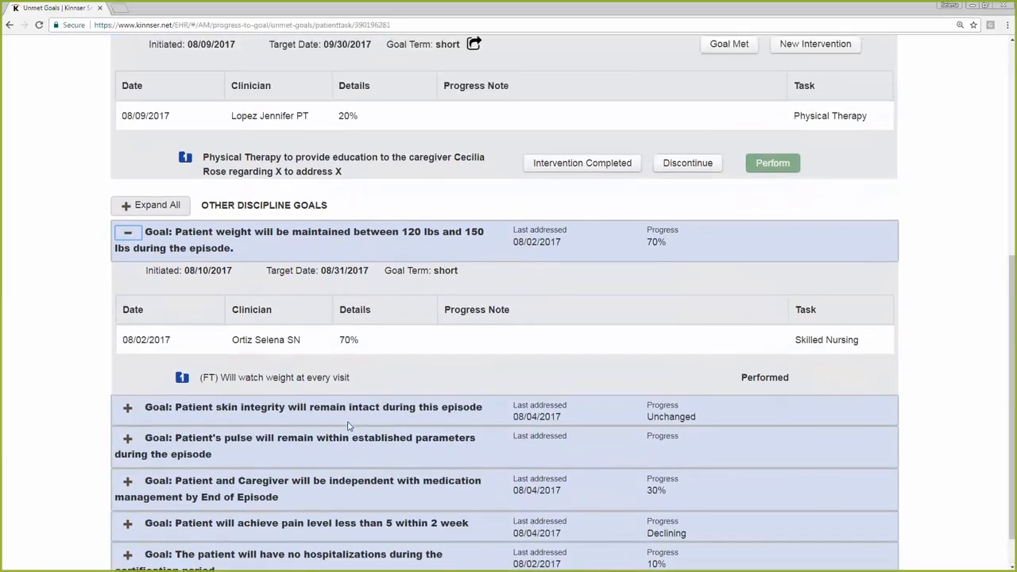
{"action": "left_click", "coordinate": [130, 392]}
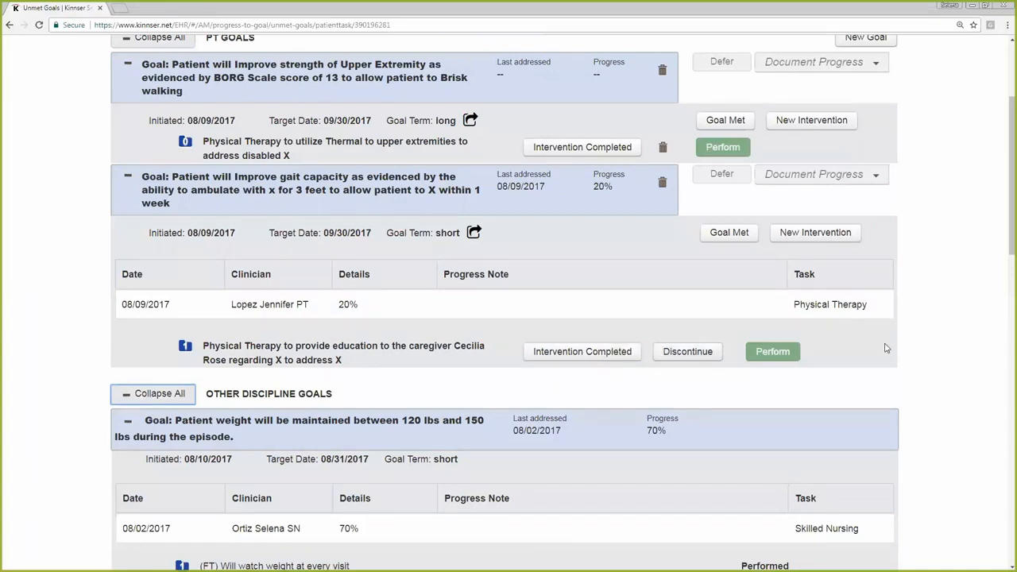
{"action": "left_click", "coordinate": [941, 341]}
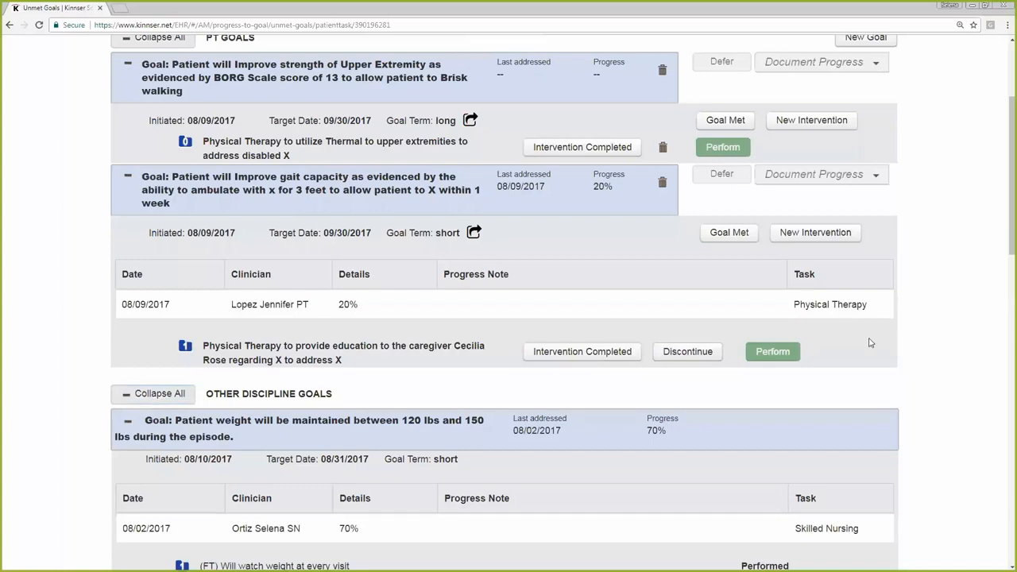
{"action": "scroll", "coordinate": [934, 320], "scroll_direction": "down", "scroll_amount": 9}
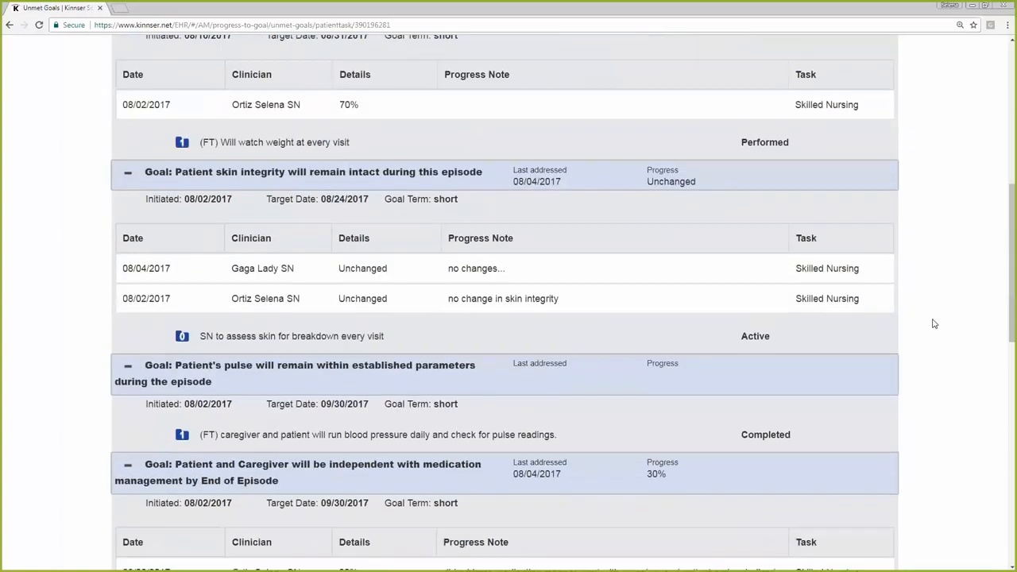
{"action": "scroll", "coordinate": [930, 323], "scroll_direction": "up", "scroll_amount": 10}
{"action": "scroll", "coordinate": [934, 324], "scroll_direction": "up", "scroll_amount": 3}
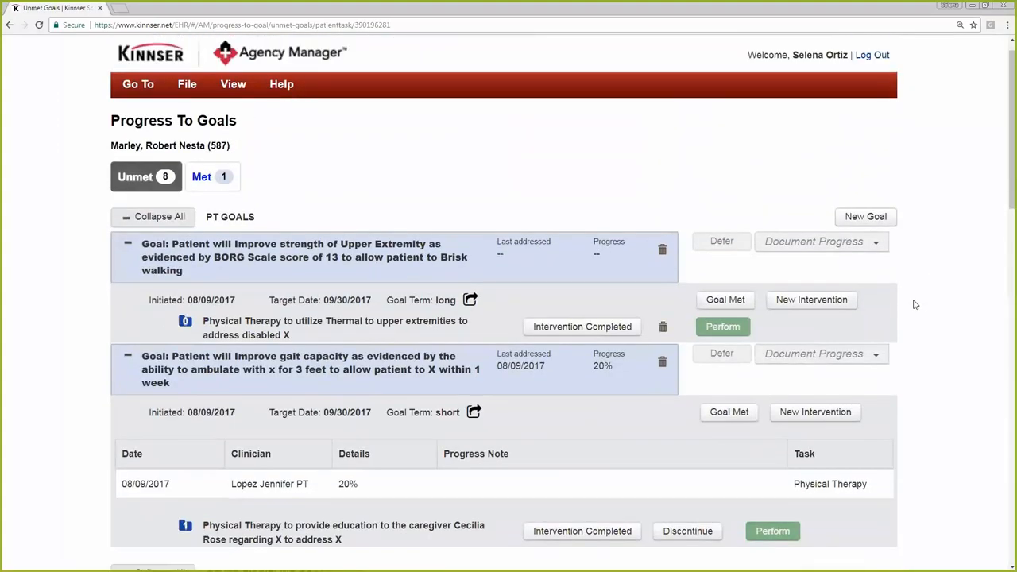
{"action": "scroll", "coordinate": [913, 397], "scroll_direction": "down", "scroll_amount": 15}
{"action": "left_click", "coordinate": [873, 541]}
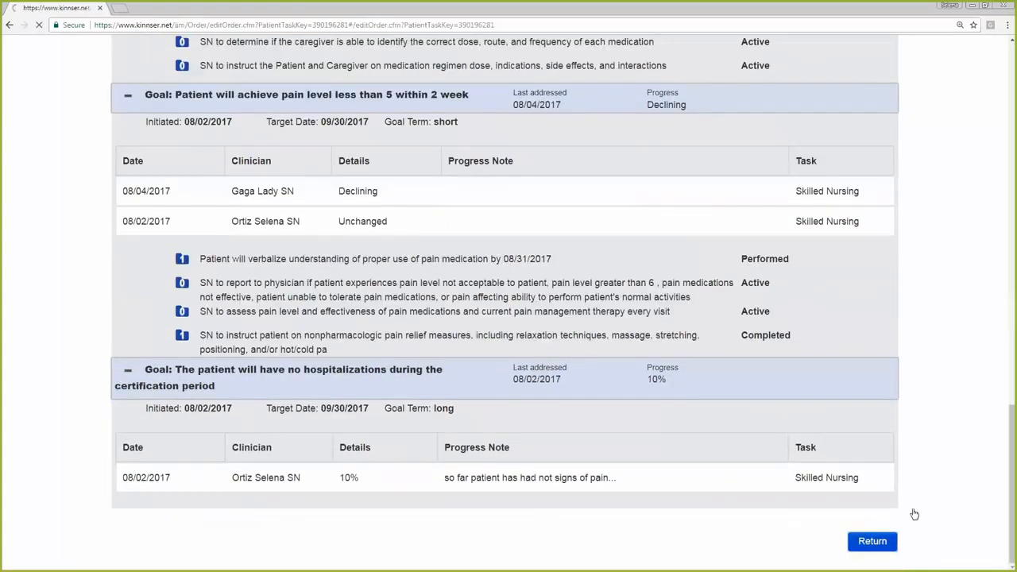